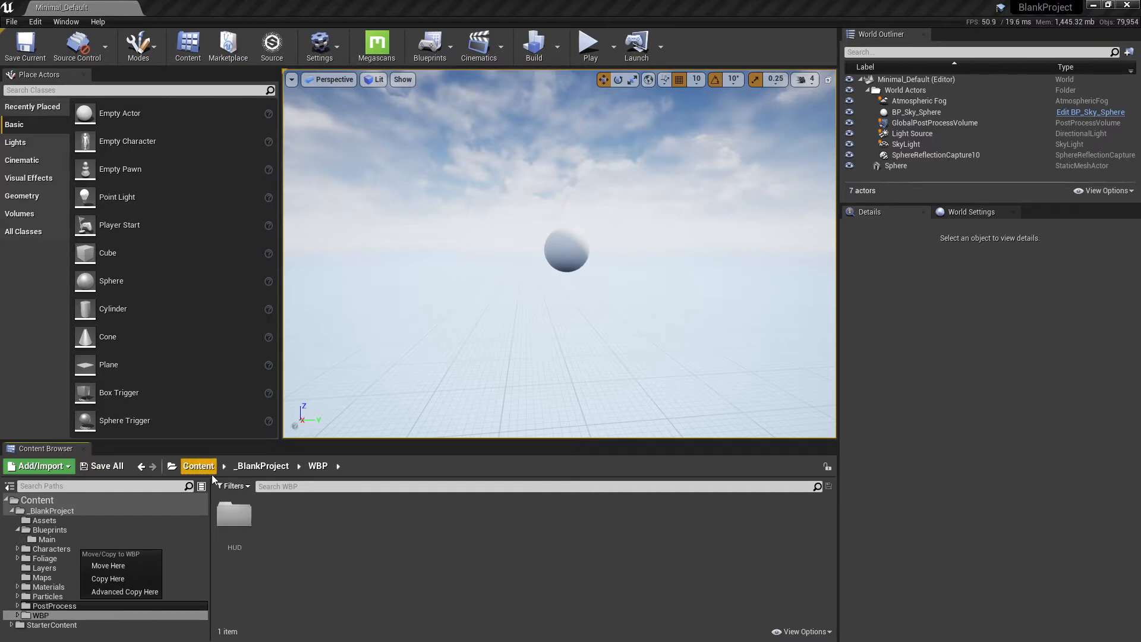
# - Open the WBP_Cinematic widget from the HUD folder and place a Text widget at about X 1528, Y 772, beside the existing text blocks
pyautogui.doubleClick(234, 513)
pyautogui.doubleClick(234, 517)
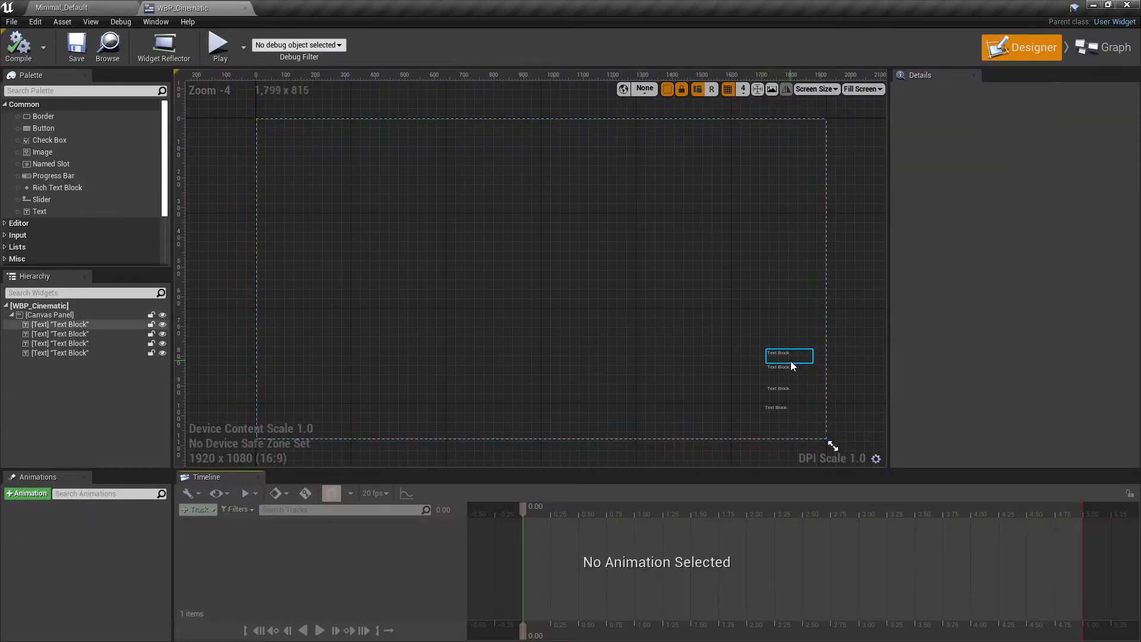
pyautogui.scroll(3, 790, 361)
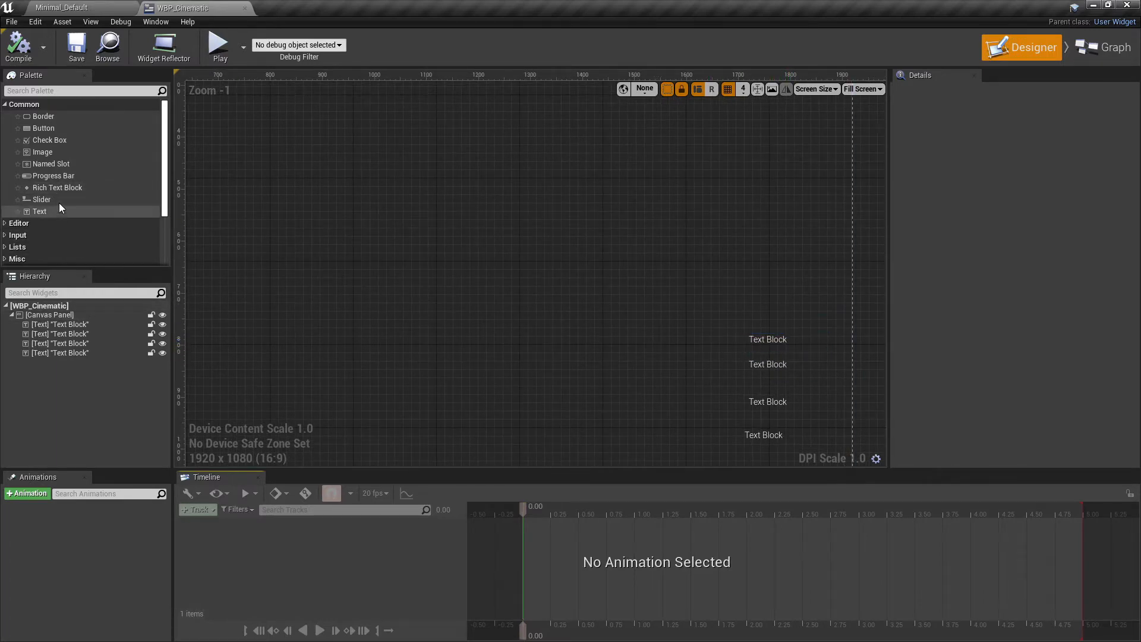
pyautogui.moveTo(49, 212); pyautogui.dragTo(658, 341)
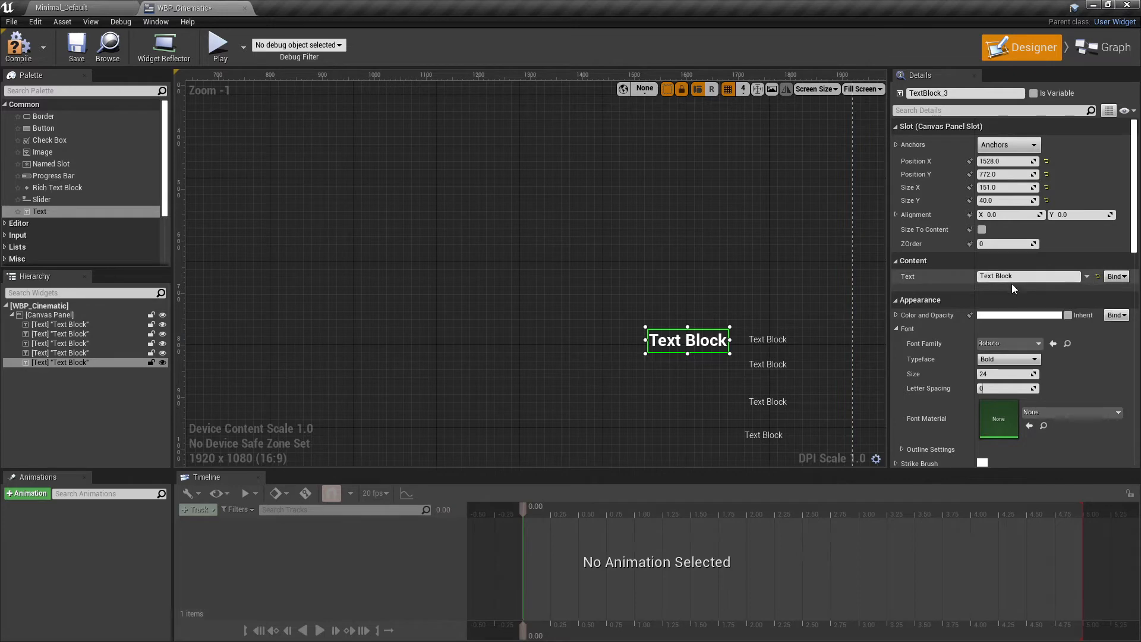
# - Set the new text block's font size to 20 and duplicate the block three times
pyautogui.click(996, 372)
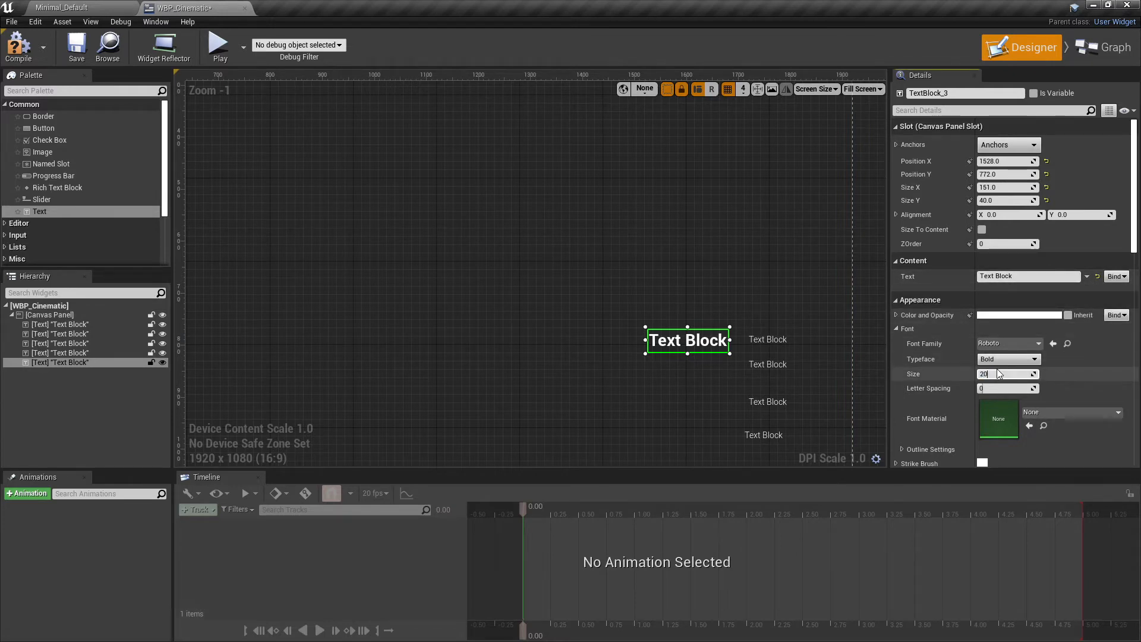
pyautogui.press('Return')
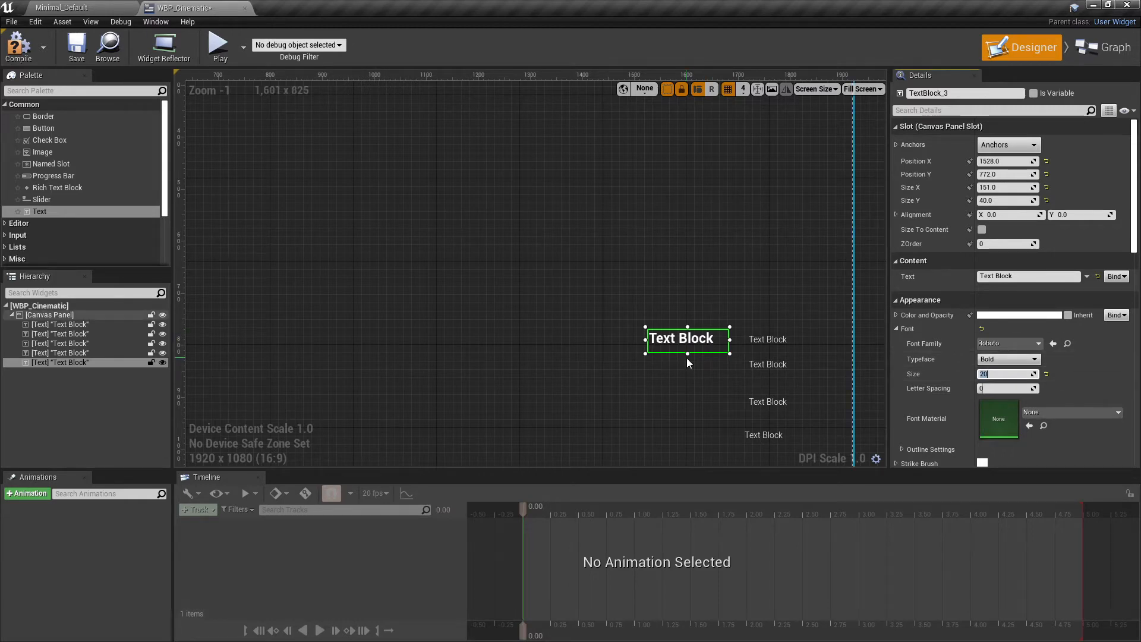
pyautogui.scroll(-2, 674, 355)
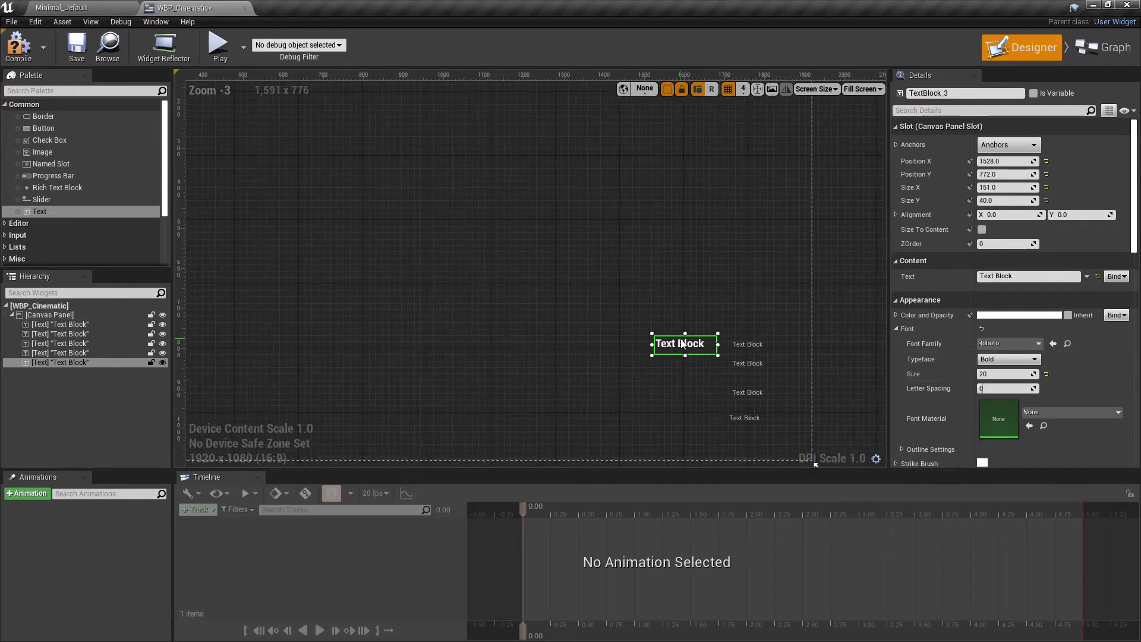
pyautogui.hotkey('ctrl', 'd')
pyautogui.hotkey('ctrl', 'd')
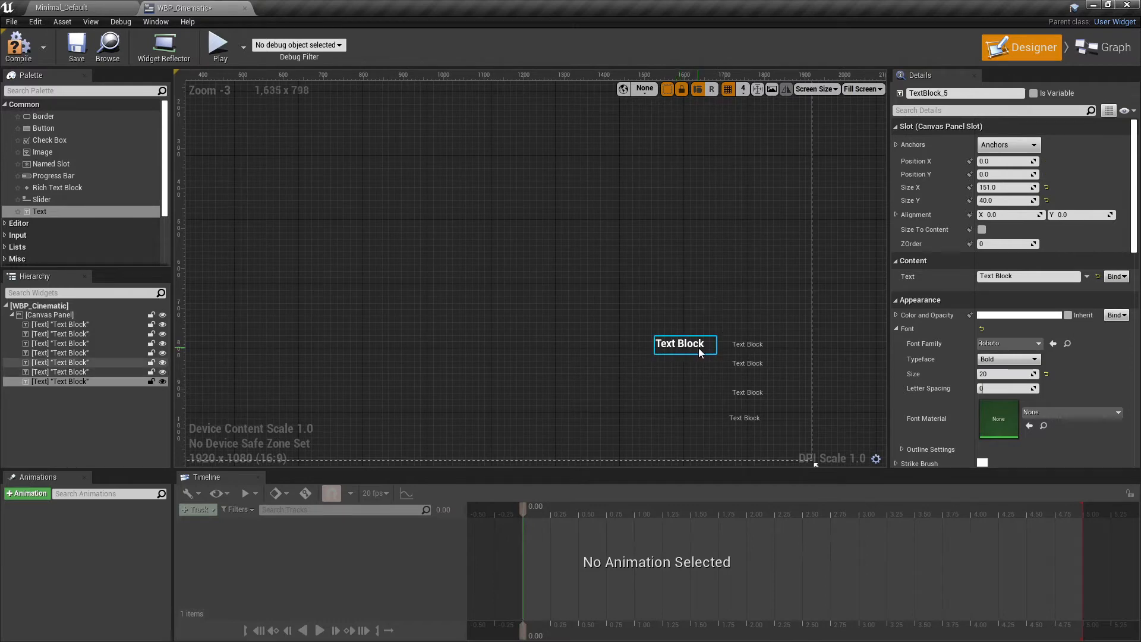
pyautogui.hotkey('ctrl', 'd')
# - Anchor the newest duplicate text block, TextBlock_6, to the bottom-right corner of the canvas
pyautogui.moveTo(707, 366); pyautogui.dragTo(668, 315, button='right')
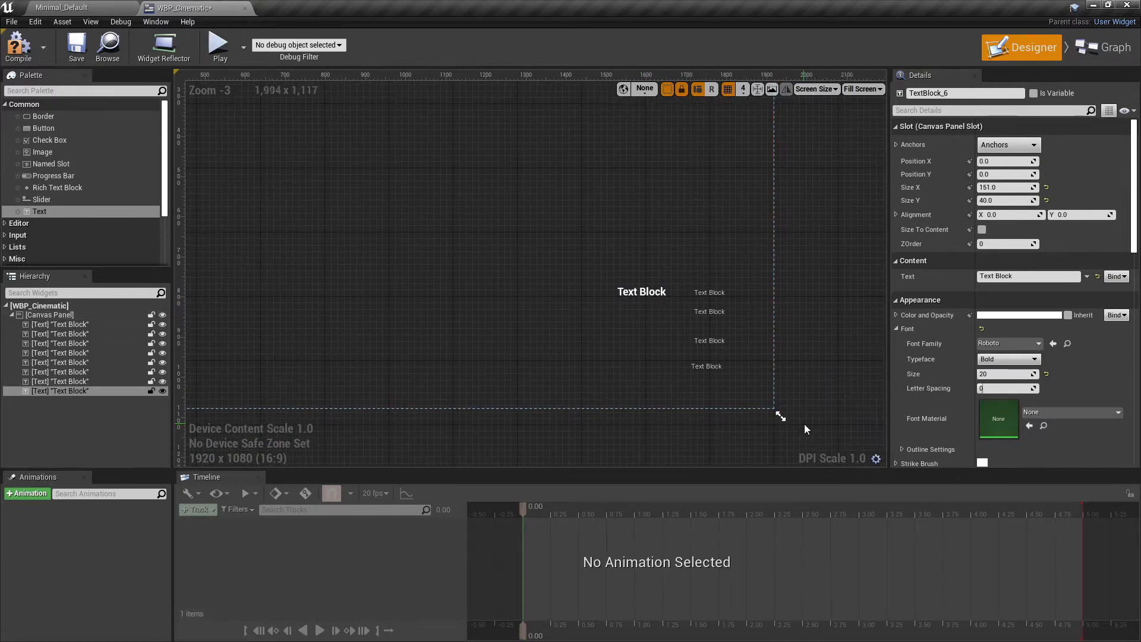
pyautogui.scroll(-2, 822, 408)
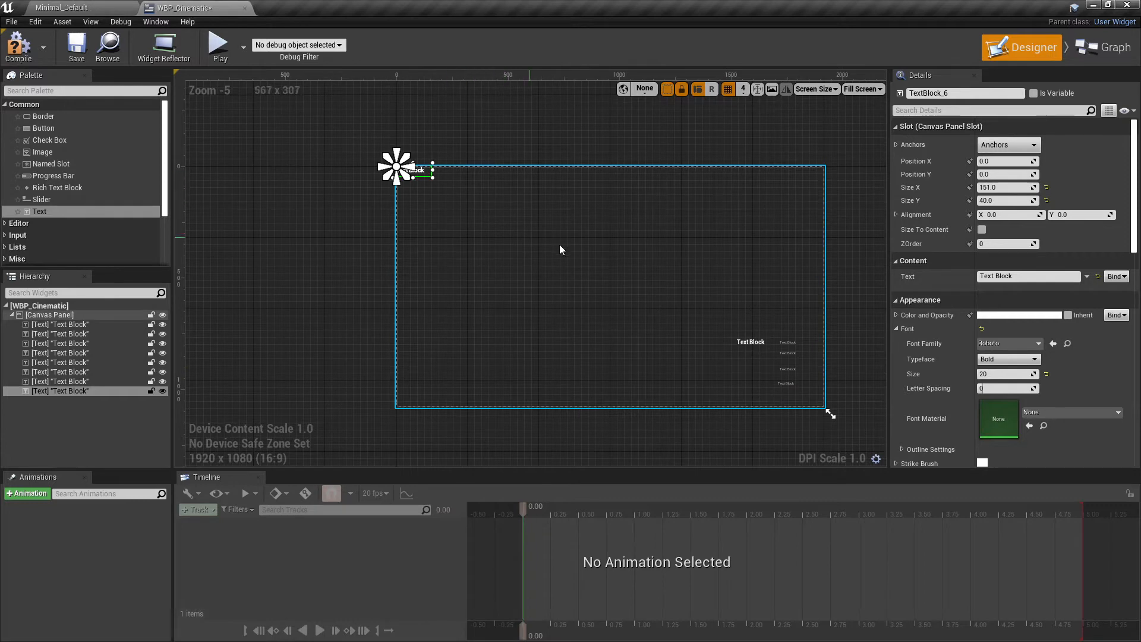
pyautogui.scroll(1, 562, 239)
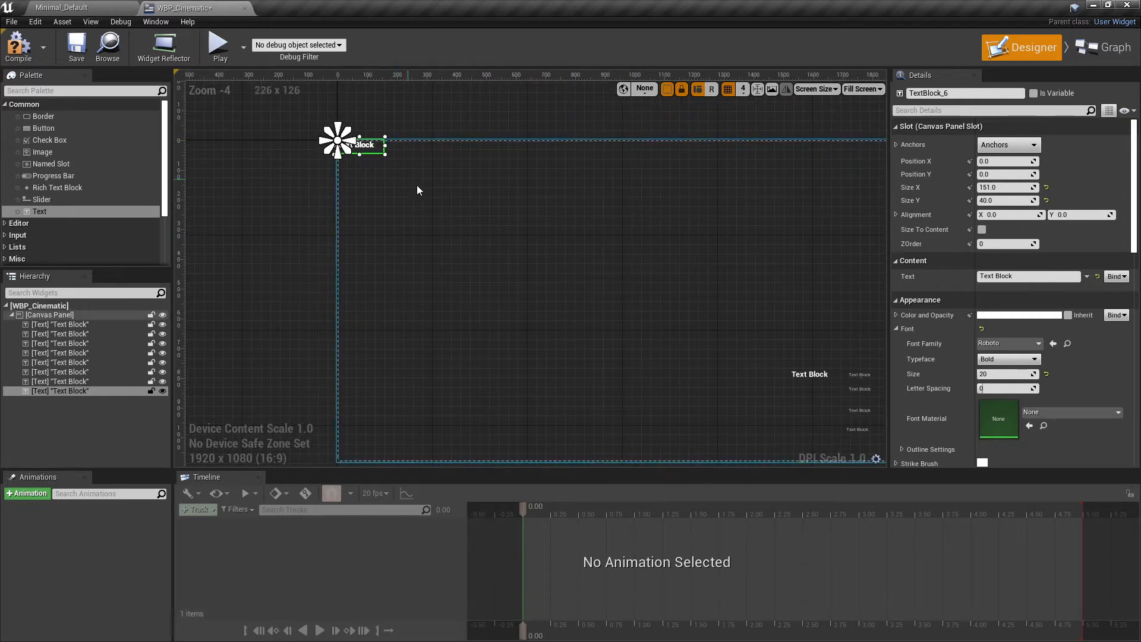
pyautogui.scroll(-1, 416, 184)
pyautogui.moveTo(547, 250); pyautogui.dragTo(485, 233, button='right')
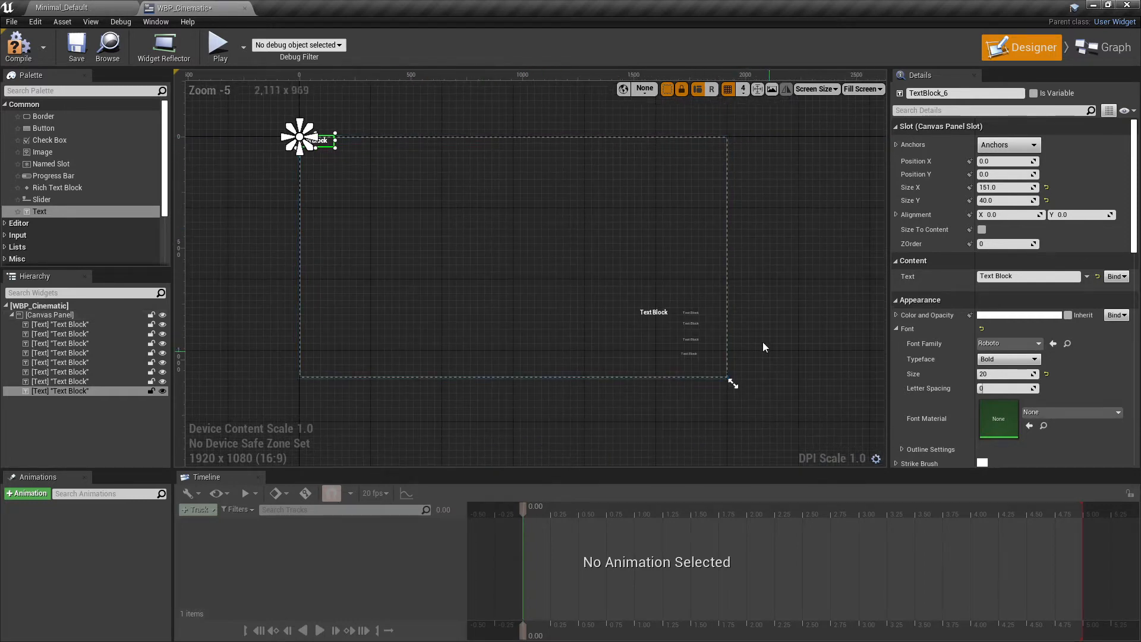
pyautogui.click(1021, 148)
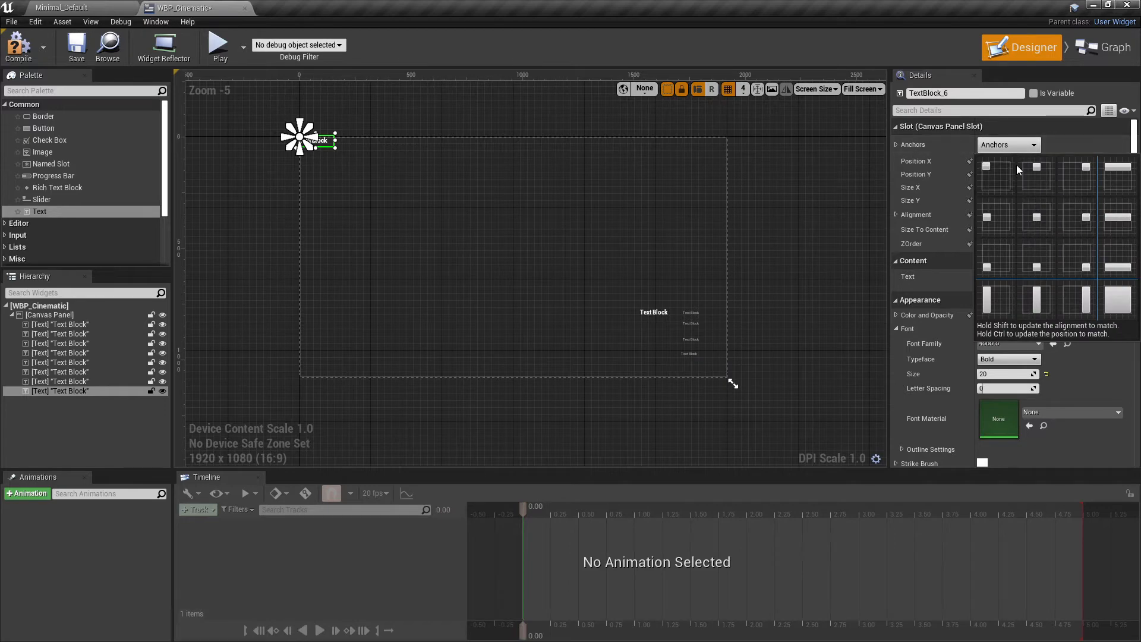
pyautogui.click(1078, 268)
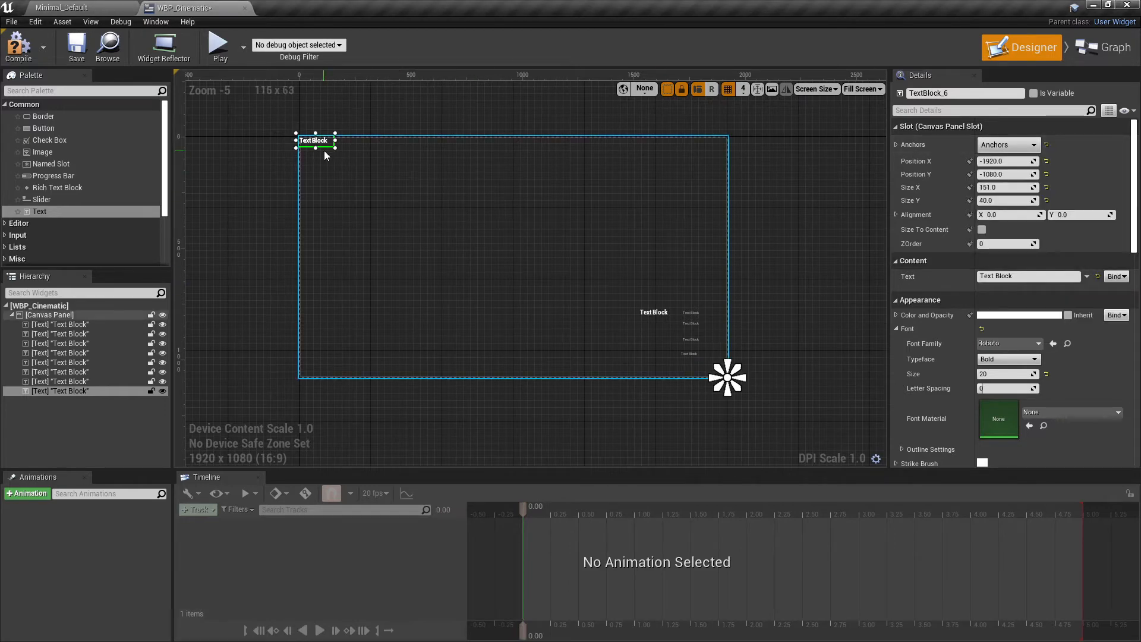
# - Anchor the original bold text block, TextBlock_3, to the bottom-right corner of the canvas
pyautogui.click(643, 307)
pyautogui.click(644, 307)
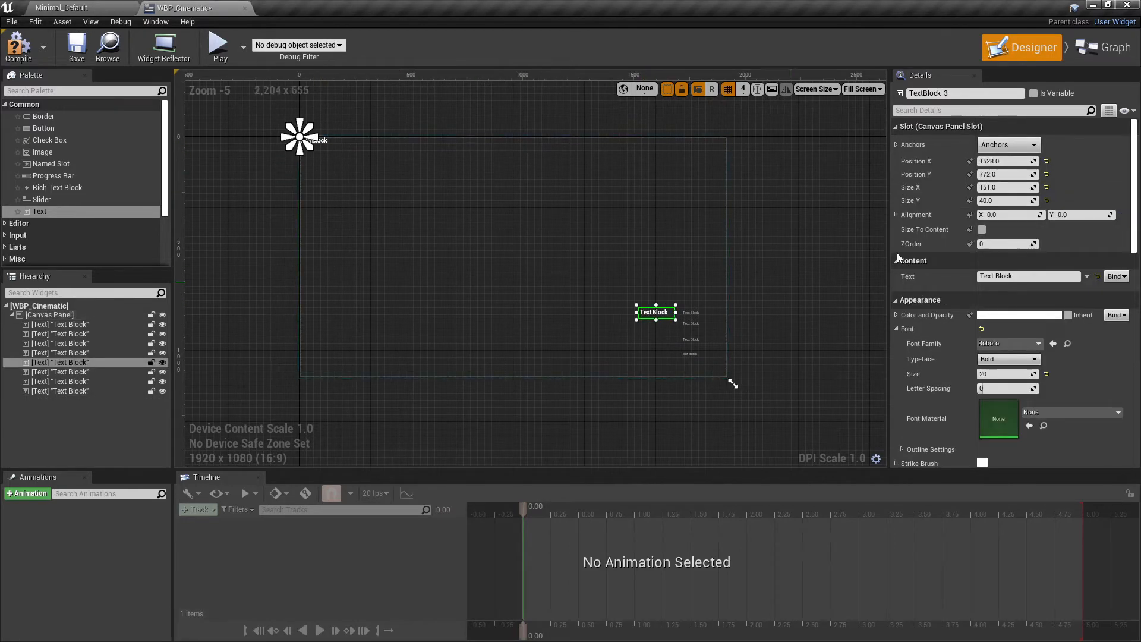
pyautogui.click(1026, 145)
pyautogui.click(1087, 260)
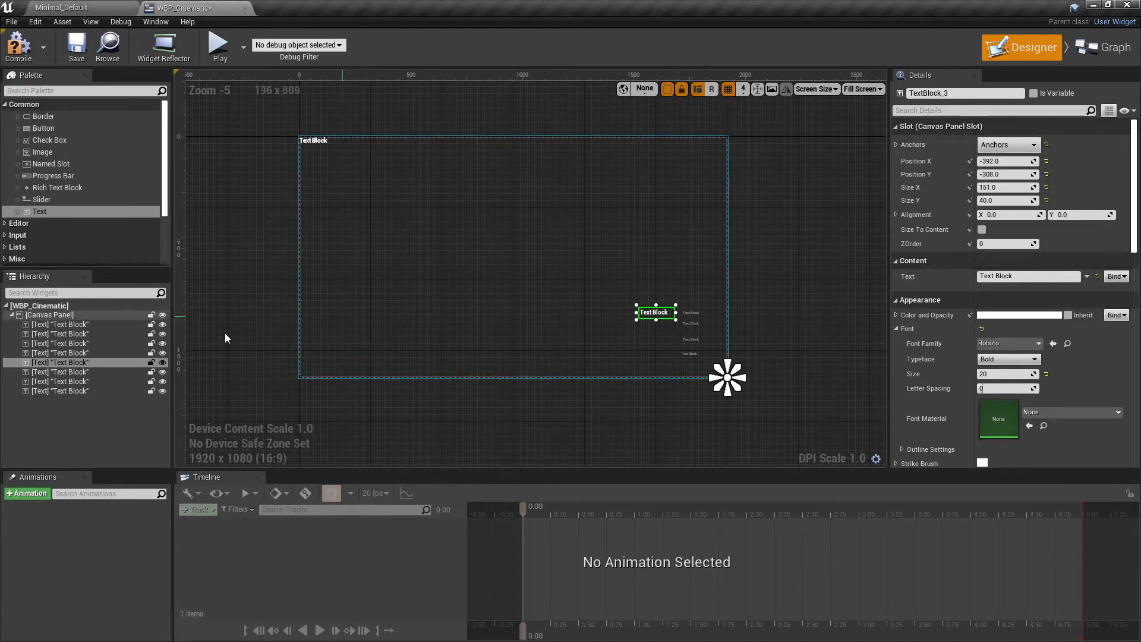
# - Anchor the two remaining duplicates, TextBlock_4 and TextBlock_5, to the bottom-right corner of the canvas
pyautogui.click(70, 373)
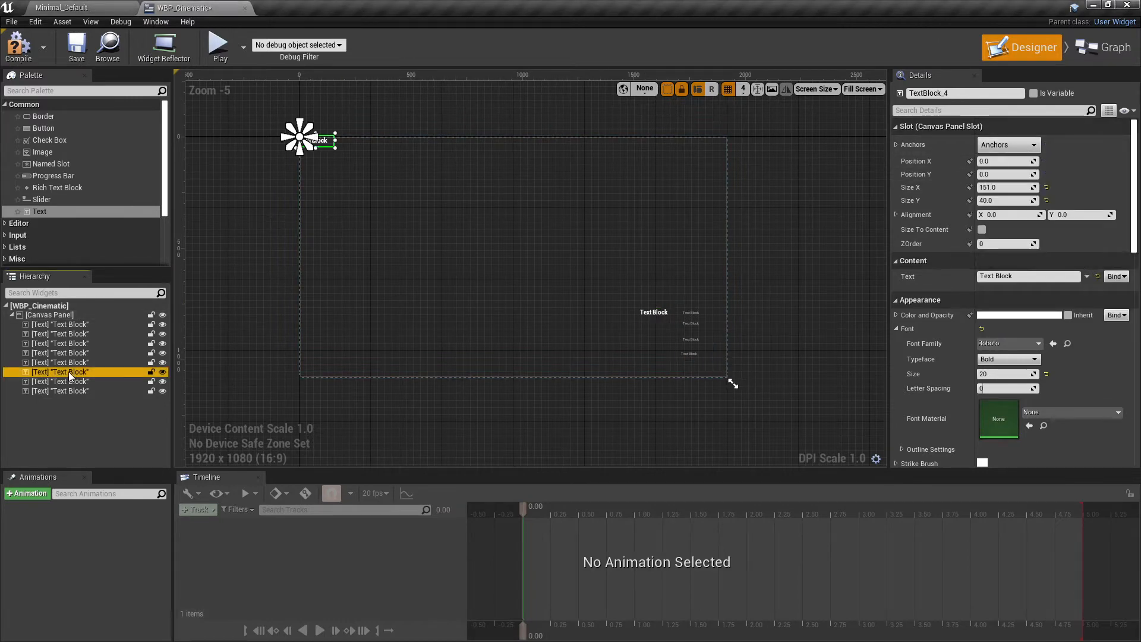
pyautogui.click(1008, 145)
pyautogui.click(1077, 260)
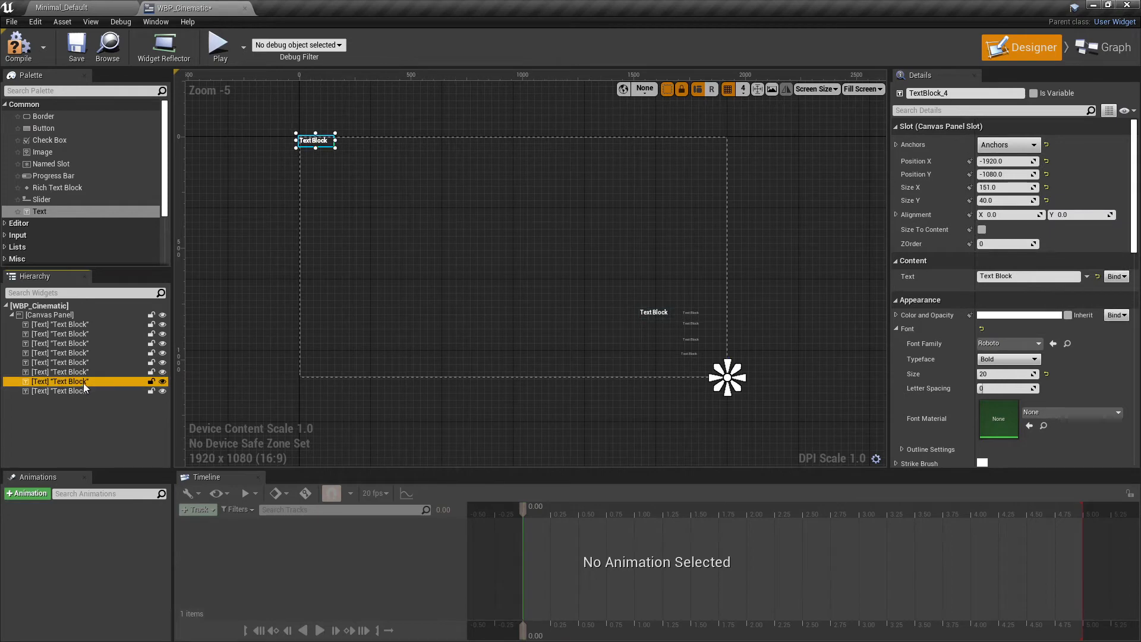
pyautogui.click(60, 381)
pyautogui.click(1008, 144)
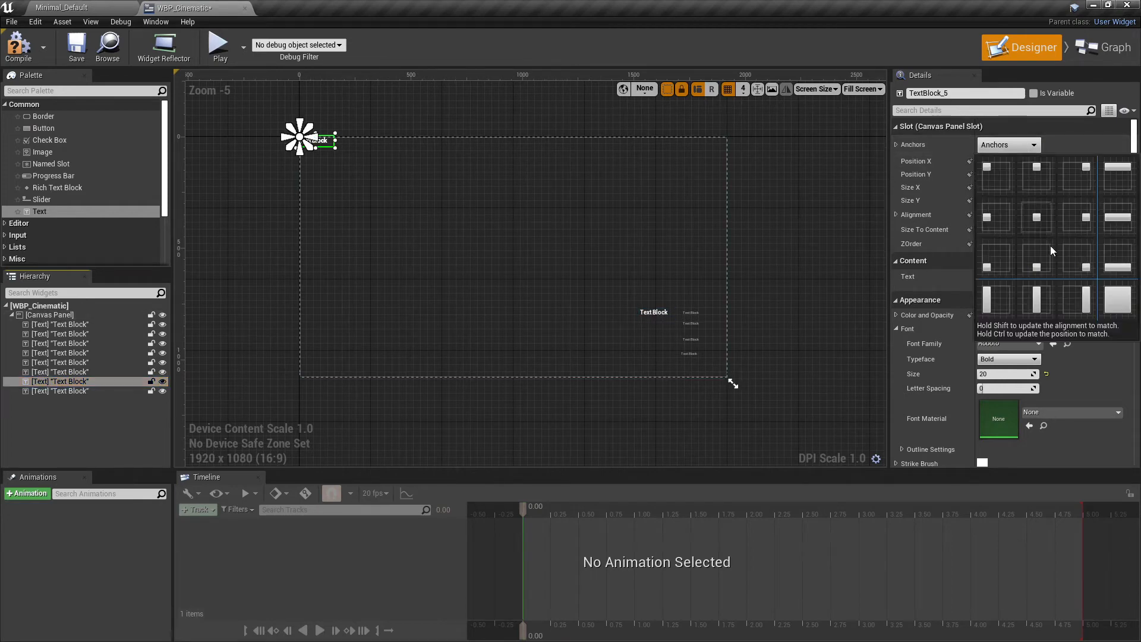
pyautogui.click(1081, 265)
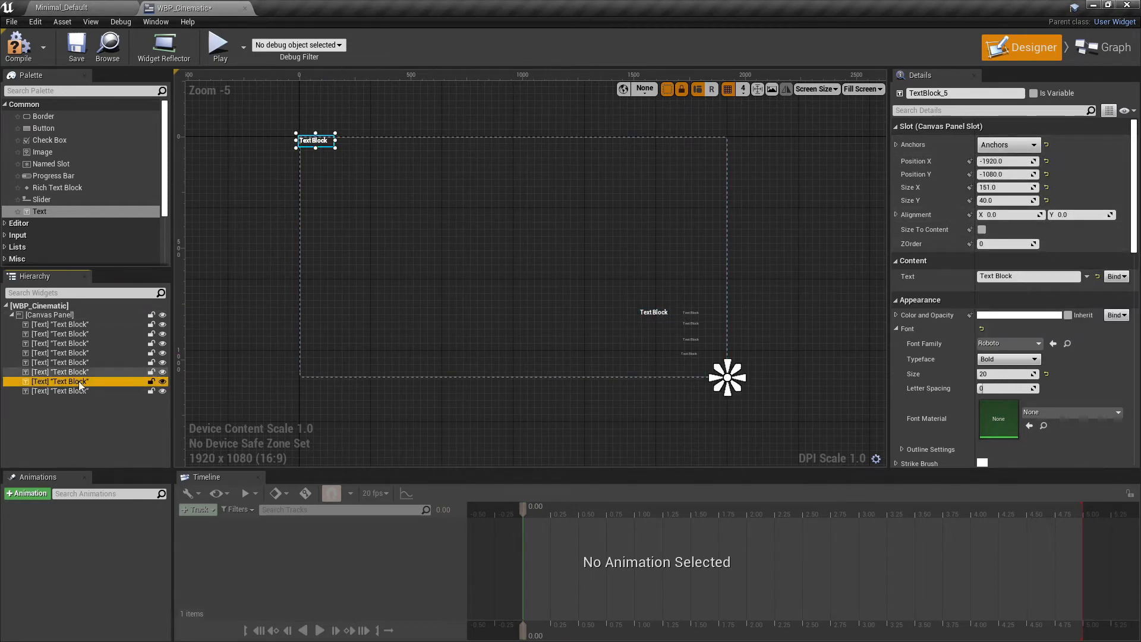
# - Move the original bold text block to about X -376, Y -256 and set its text to "Camera Mode Preset"
pyautogui.click(81, 363)
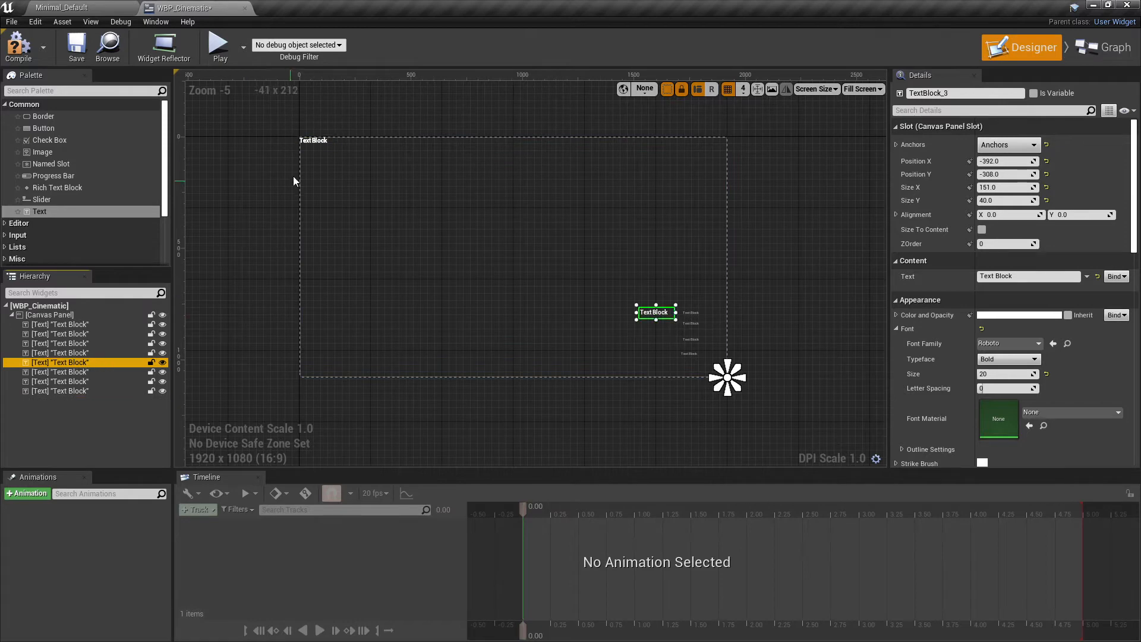
pyautogui.scroll(3, 681, 344)
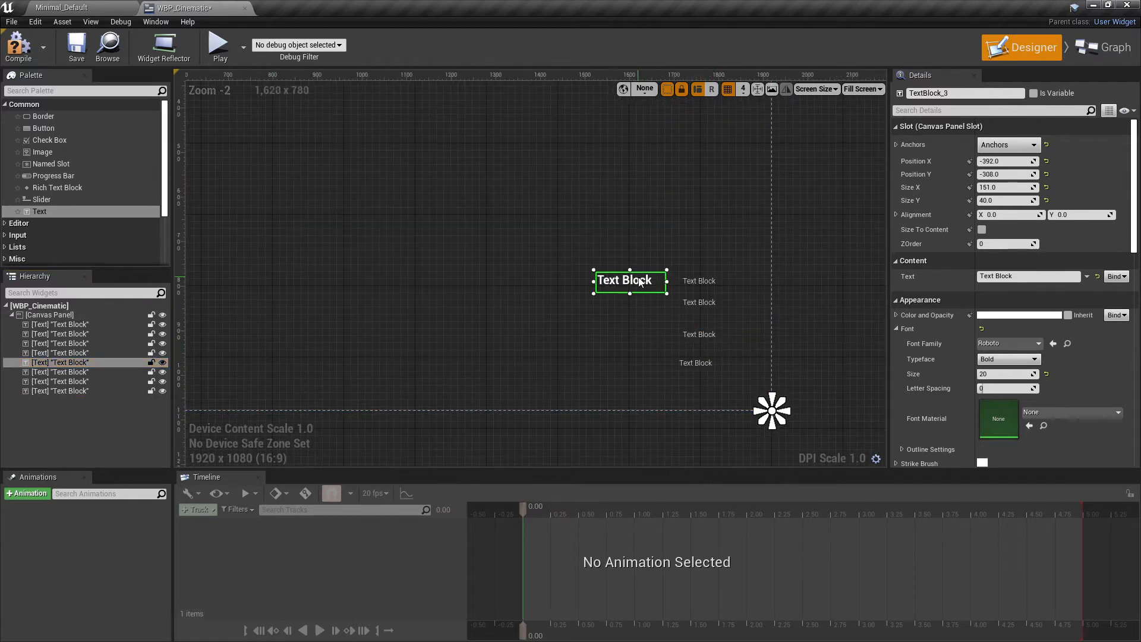
pyautogui.moveTo(640, 282); pyautogui.dragTo(687, 296)
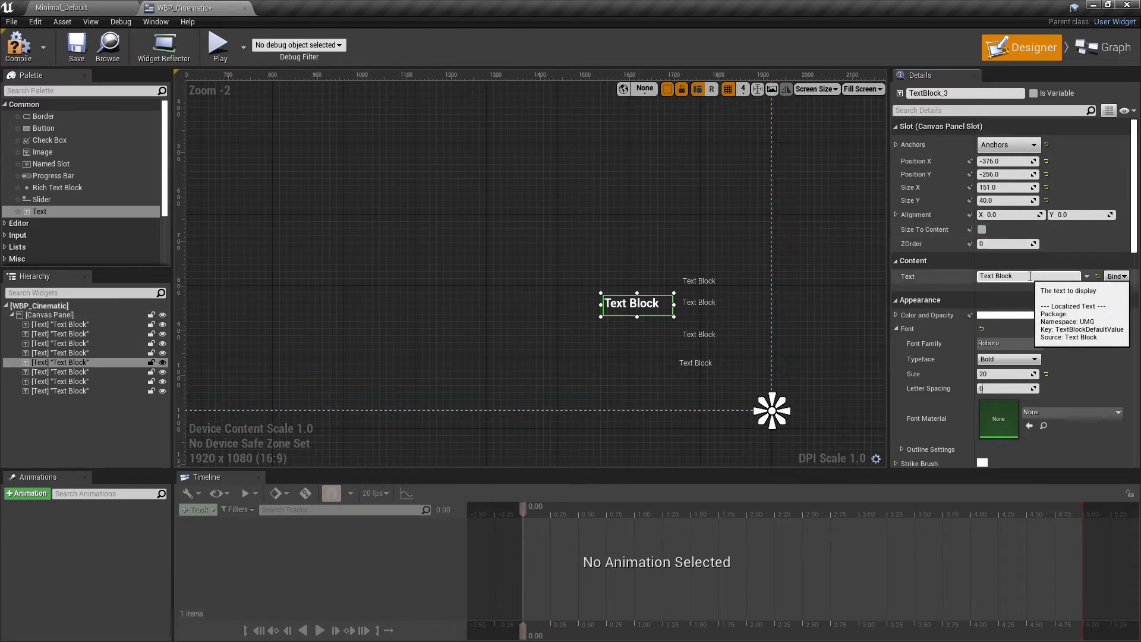
pyautogui.click(1004, 276)
pyautogui.moveTo(1027, 274); pyautogui.dragTo(936, 274)
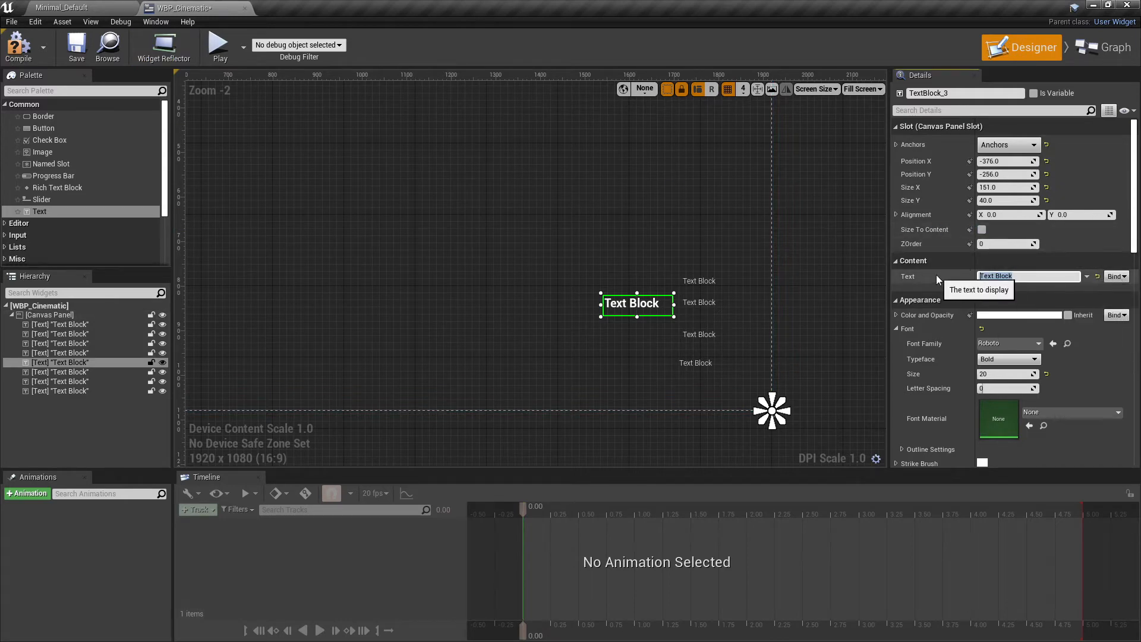
pyautogui.write('Camera Mode Preset')
pyautogui.press('Return')
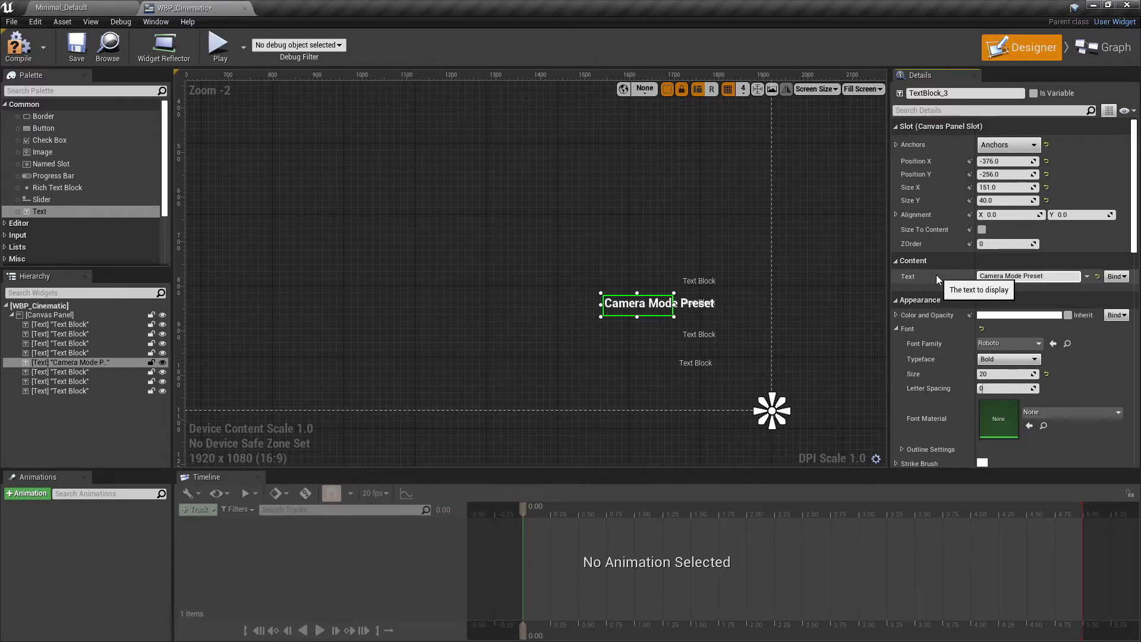
# - Enable Size To Content for the Camera Mode Preset text and position it at X -500, Y -250
pyautogui.moveTo(630, 309); pyautogui.dragTo(590, 306)
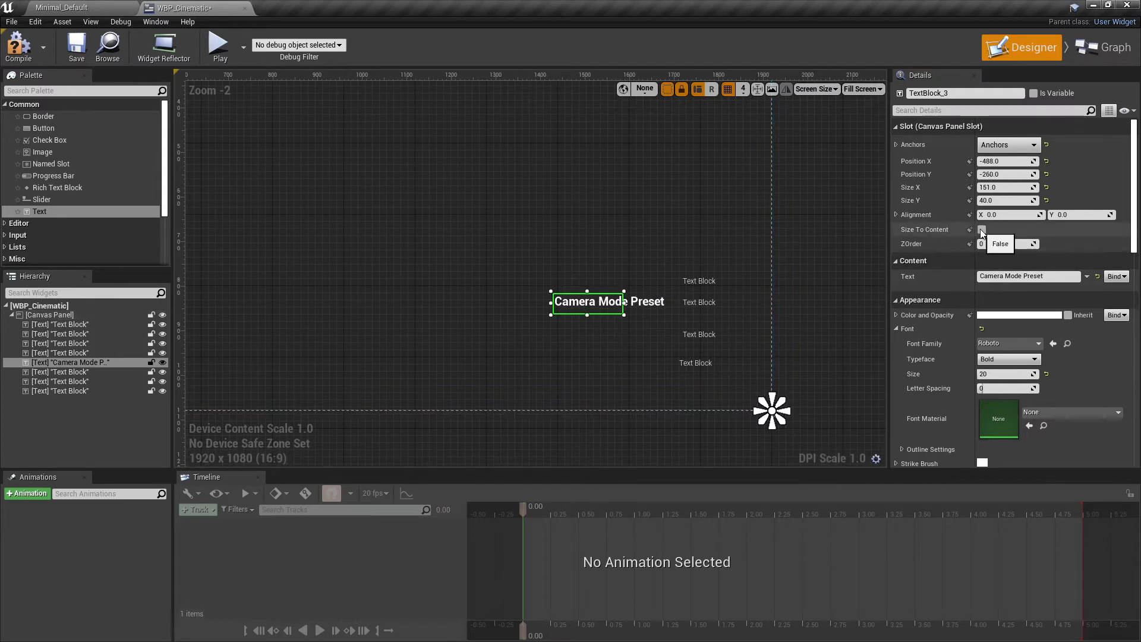
pyautogui.click(981, 230)
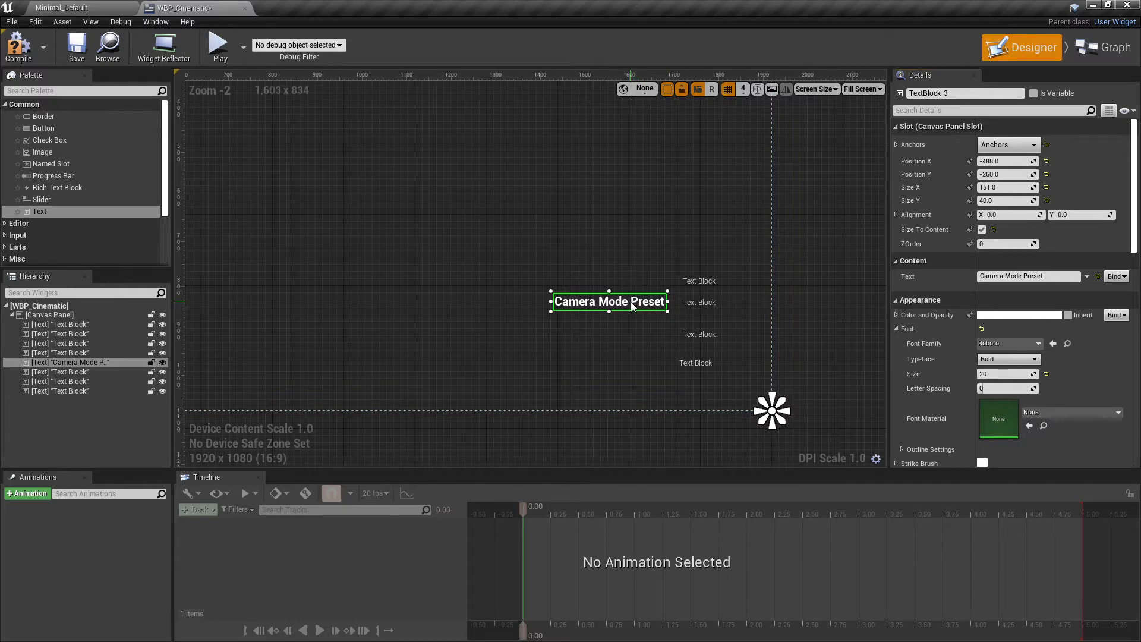
pyautogui.moveTo(632, 307); pyautogui.dragTo(633, 307)
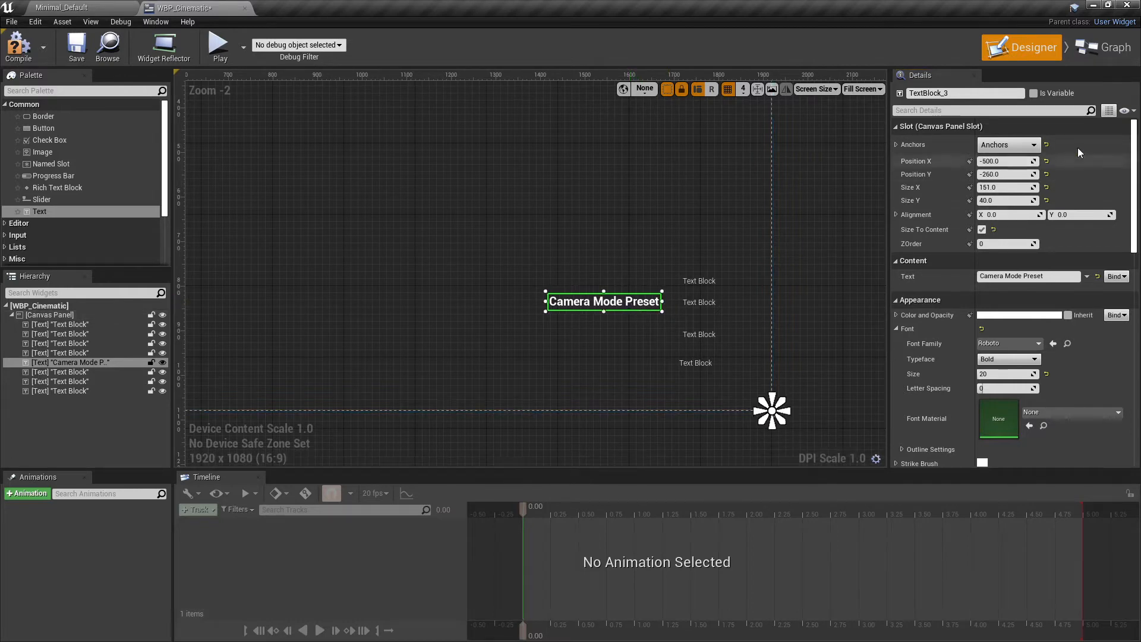
pyautogui.click(1004, 174)
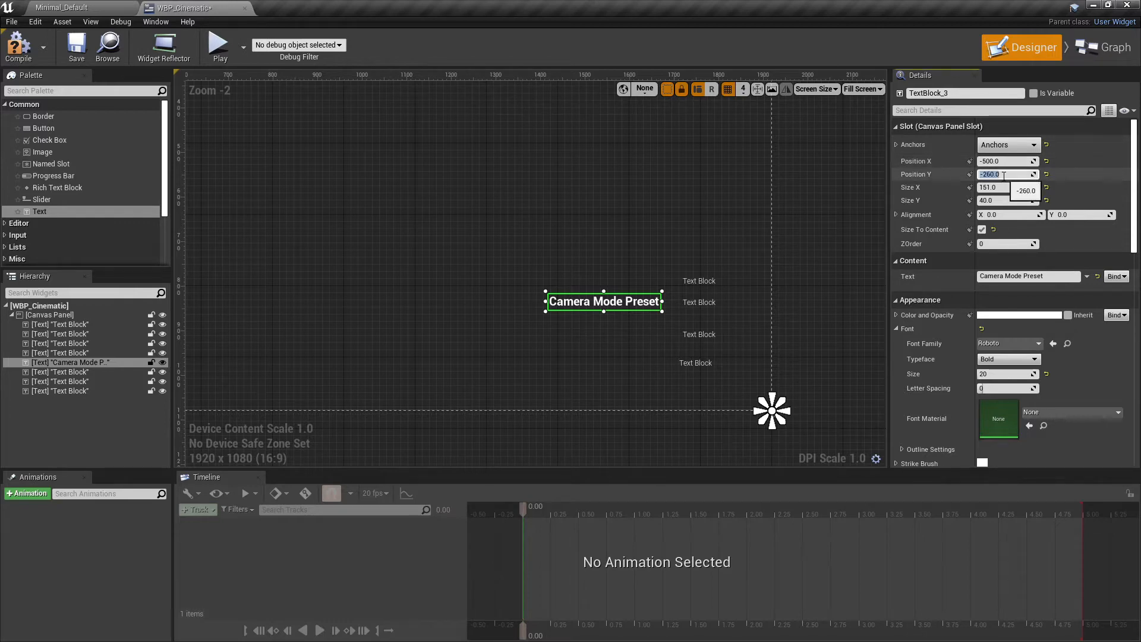
pyautogui.write('-250')
pyautogui.press('Return')
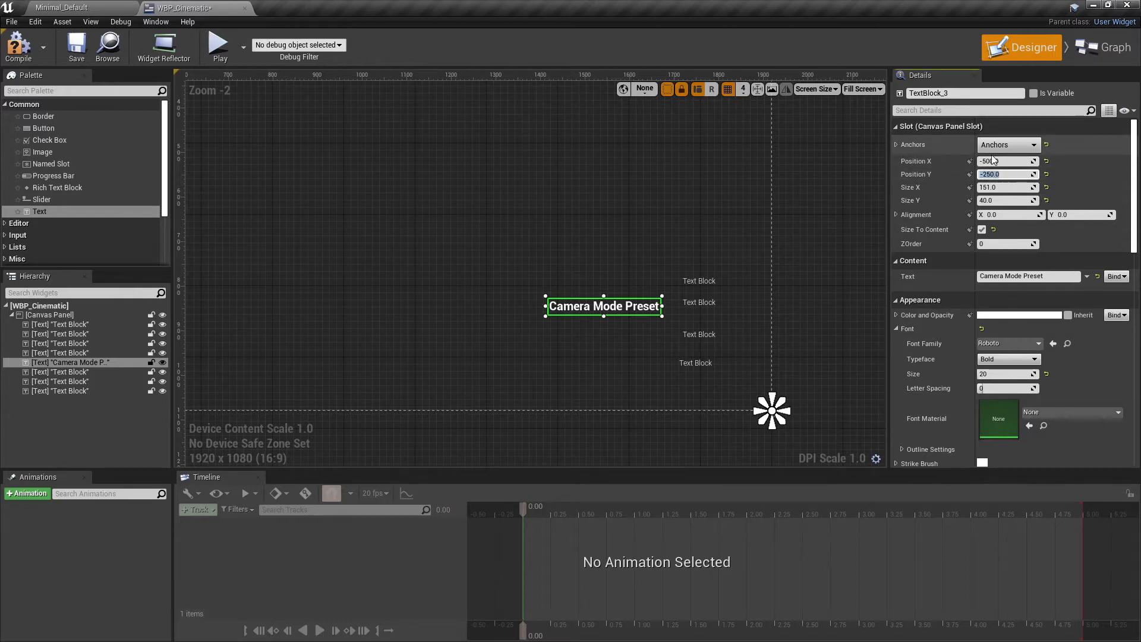
# - Move TextBlock_6 from the canvas's top-left corner to about X -480, Y -184, below the Camera Mode Preset text
pyautogui.scroll(-1, 591, 204)
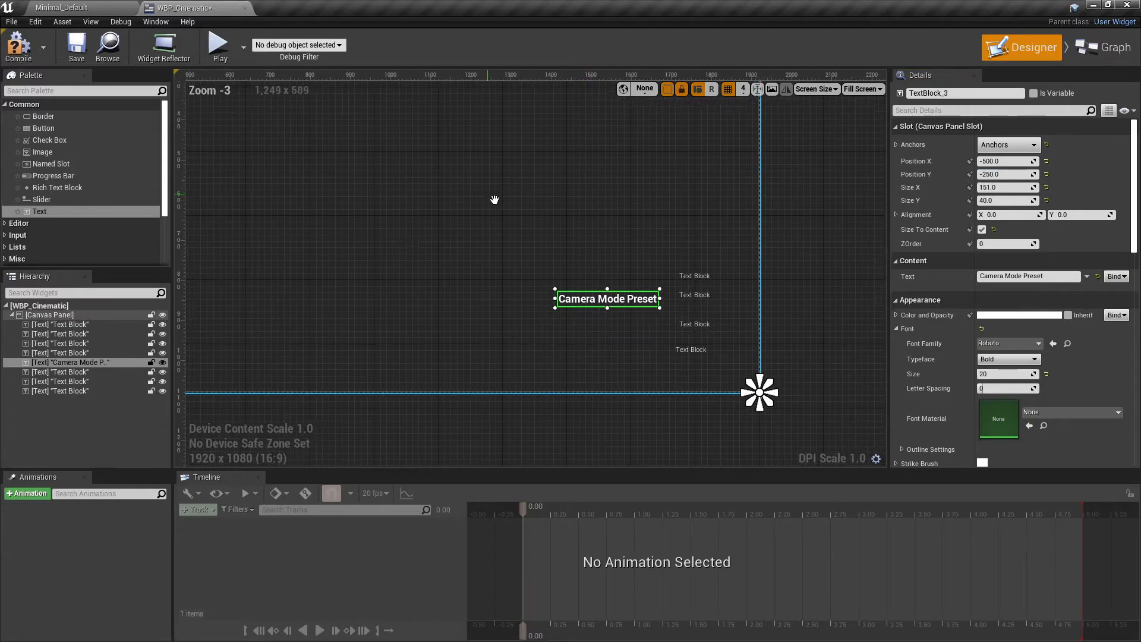
pyautogui.moveTo(497, 196); pyautogui.dragTo(618, 273, button='right')
pyautogui.scroll(-1, 616, 265)
pyautogui.scroll(-1, 523, 213)
pyautogui.click(400, 190)
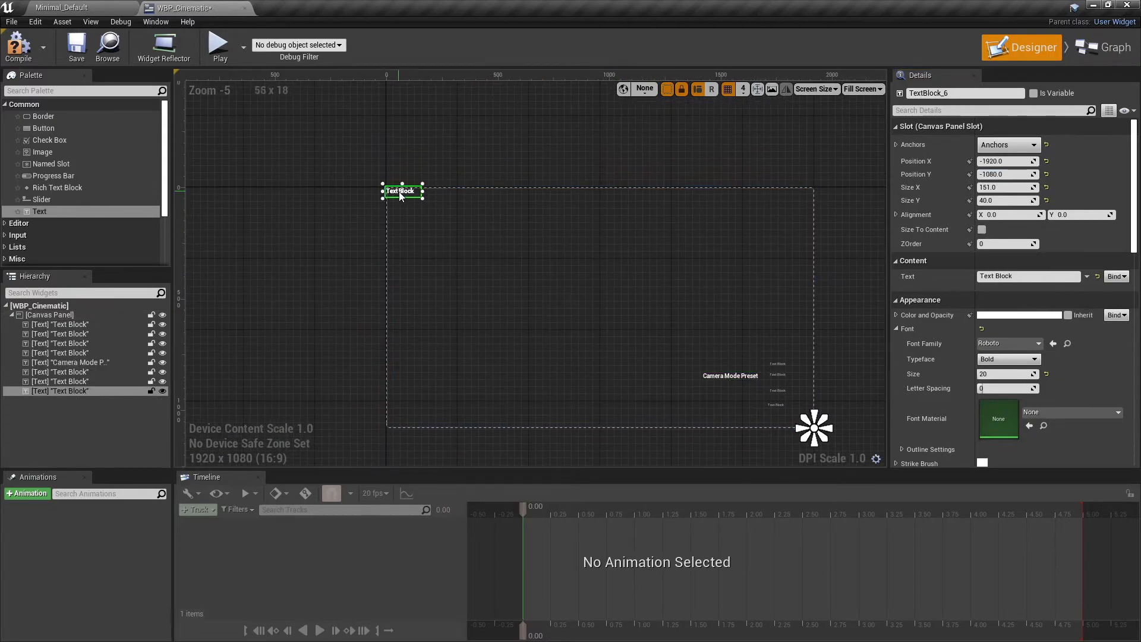
pyautogui.moveTo(404, 191); pyautogui.dragTo(600, 347)
pyautogui.moveTo(703, 412); pyautogui.dragTo(734, 397)
pyautogui.scroll(2, 731, 312)
pyautogui.moveTo(731, 311); pyautogui.dragTo(702, 283, button='right')
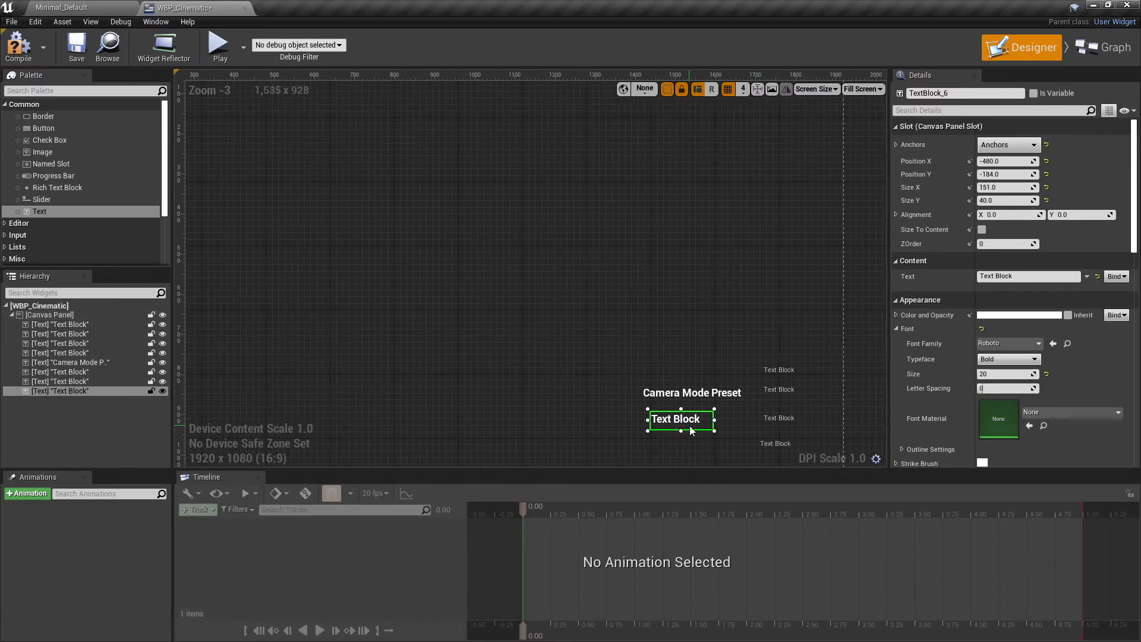
# - Set the text of the block below Camera Mode Preset to "Current Aperture"
pyautogui.click(1004, 276)
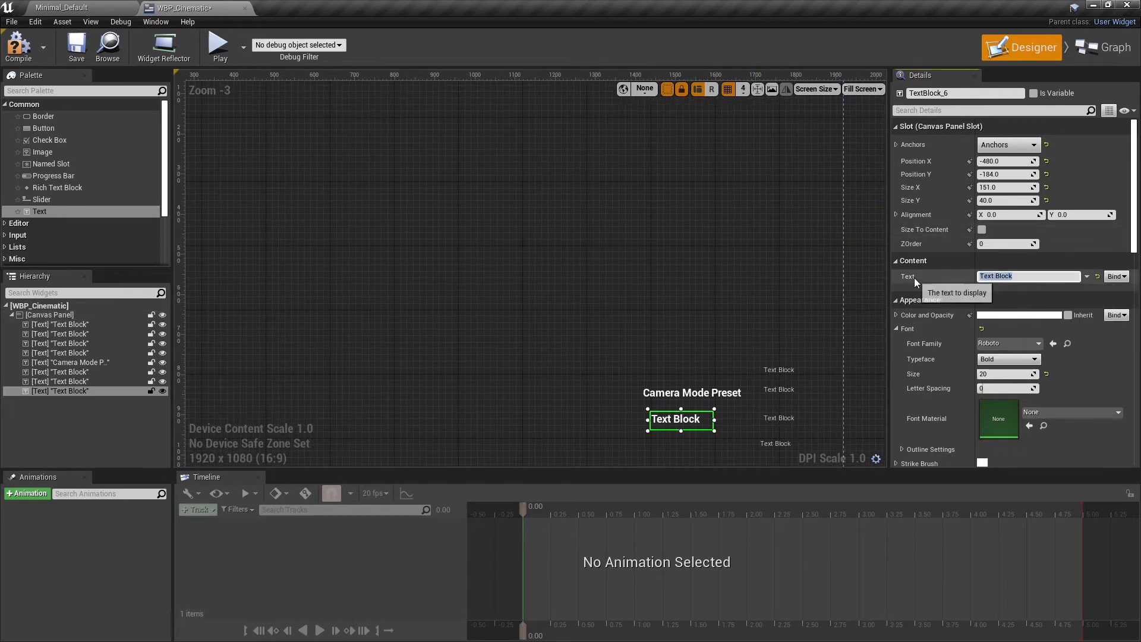
pyautogui.write('Current')
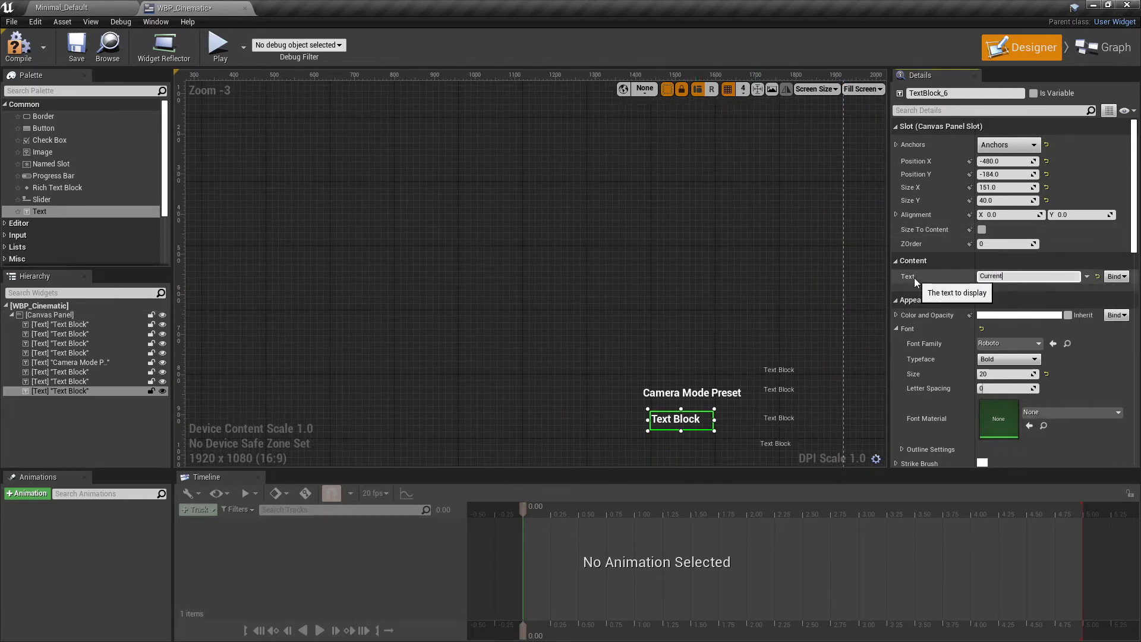
pyautogui.write(' Aperture')
pyautogui.press('Return')
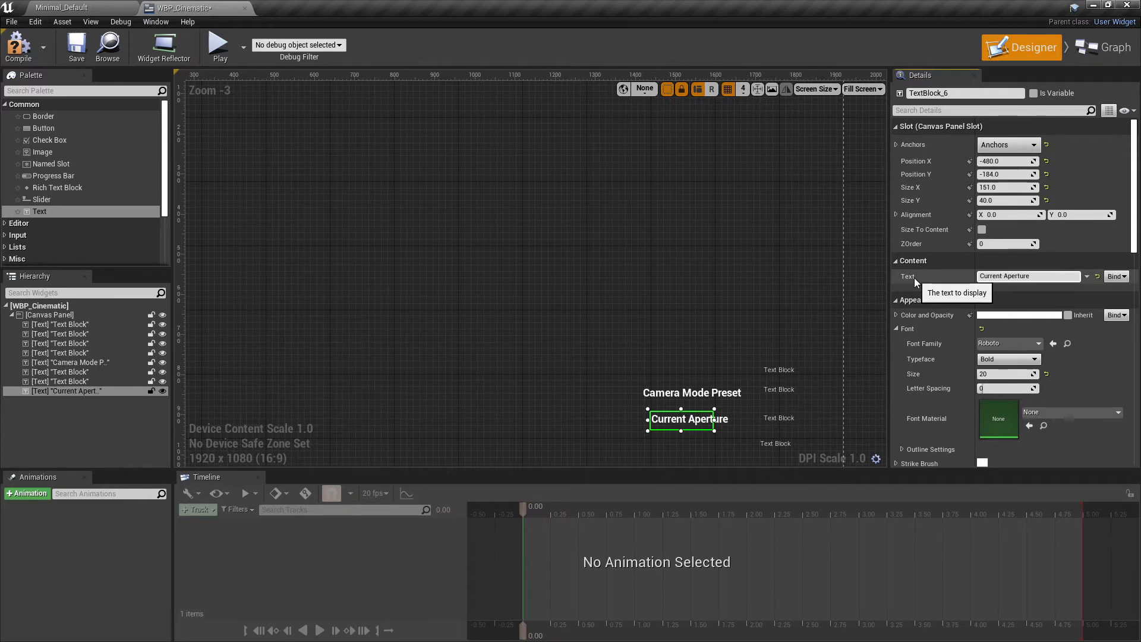
# - Enable Size To Content for the Current Aperture text and position it at X -500, Y -200
pyautogui.click(981, 229)
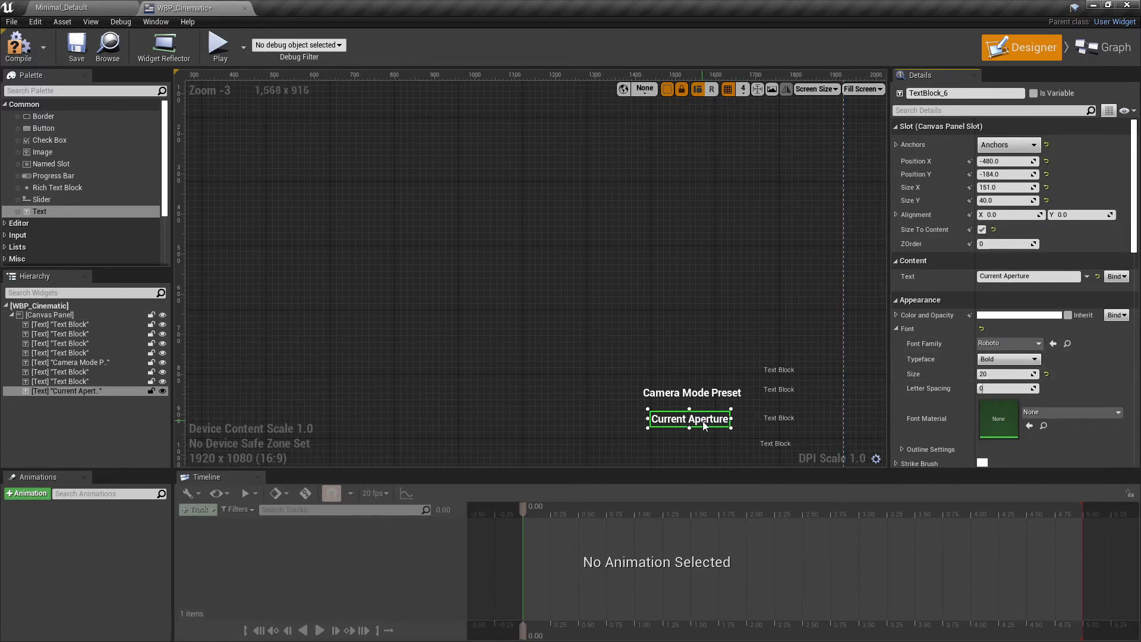
pyautogui.moveTo(704, 424); pyautogui.dragTo(700, 420)
pyautogui.click(710, 398)
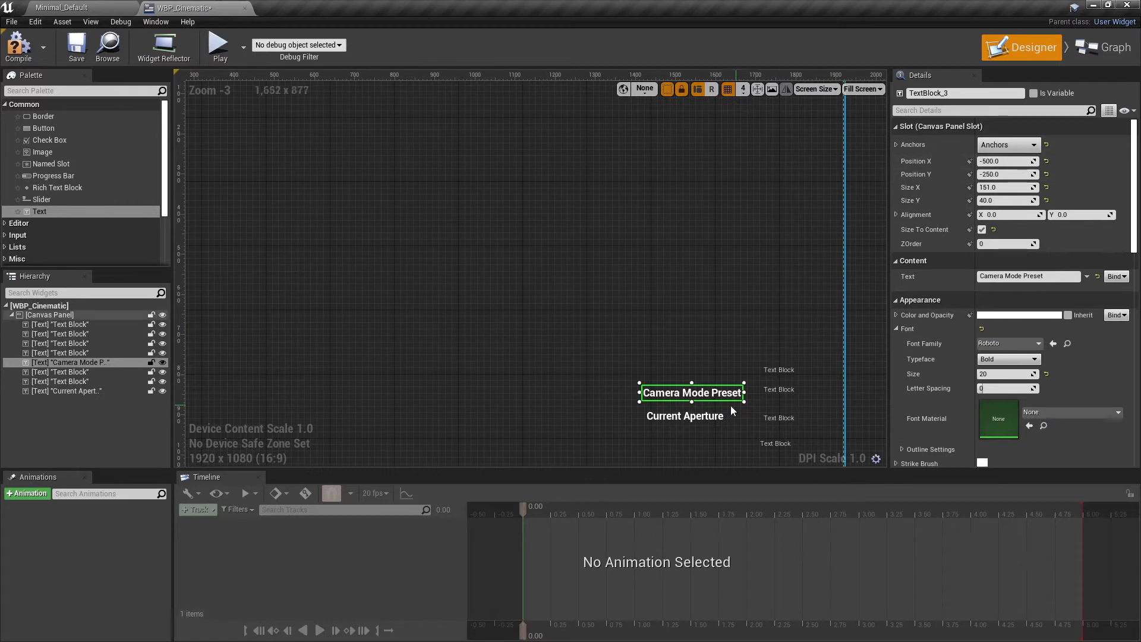
pyautogui.click(700, 422)
pyautogui.click(990, 161)
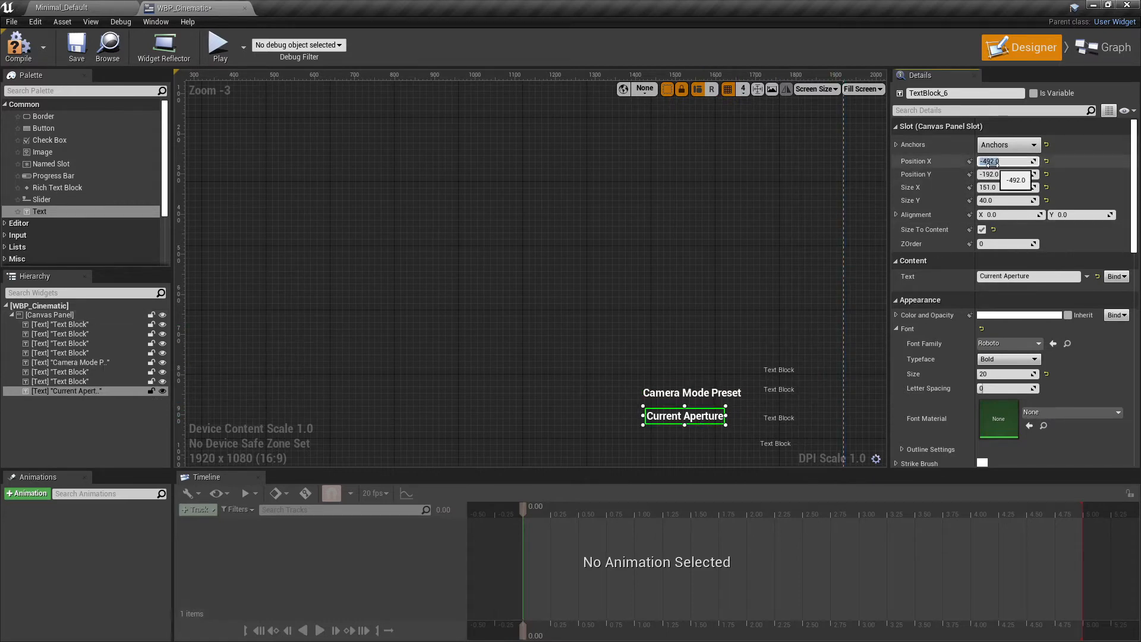
pyautogui.write('-500')
pyautogui.press('Return')
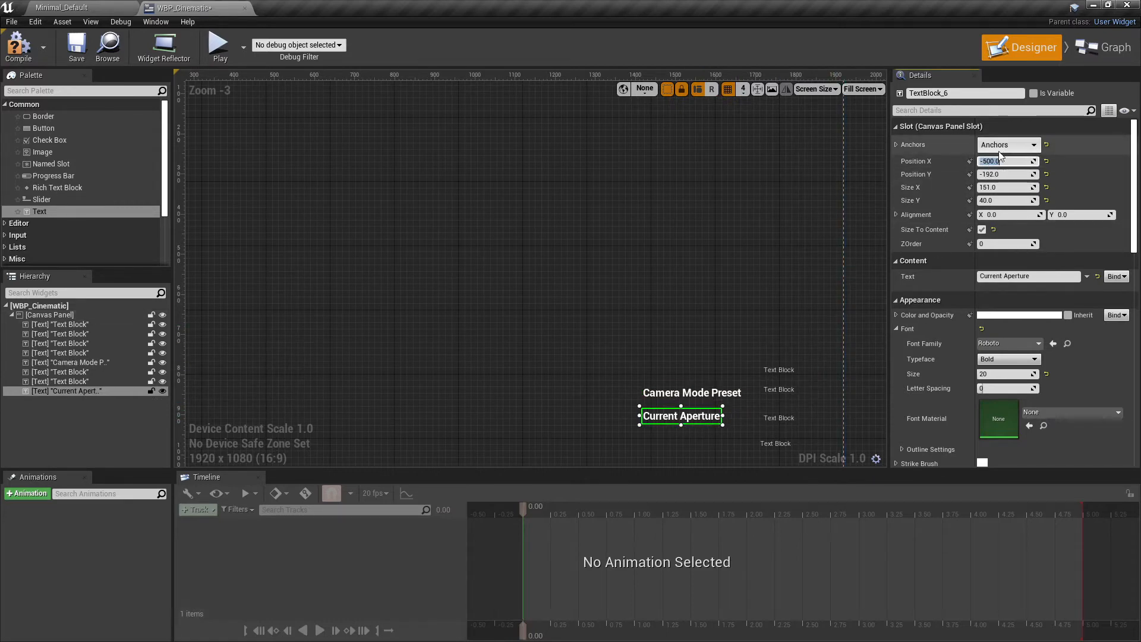
pyautogui.click(998, 175)
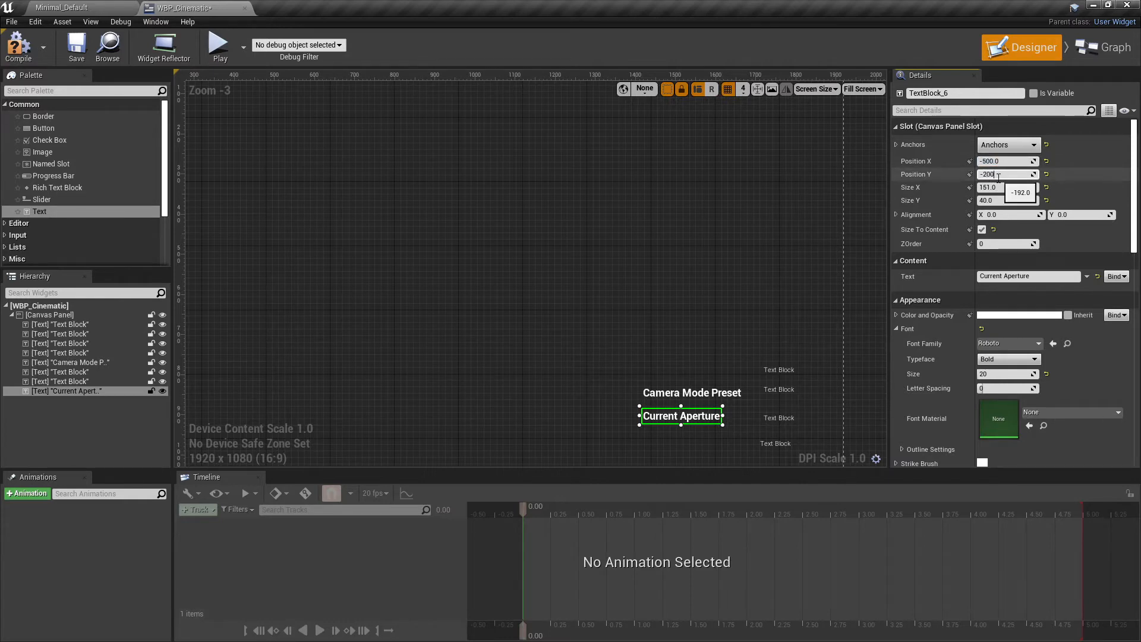
pyautogui.write('-200')
pyautogui.press('Return')
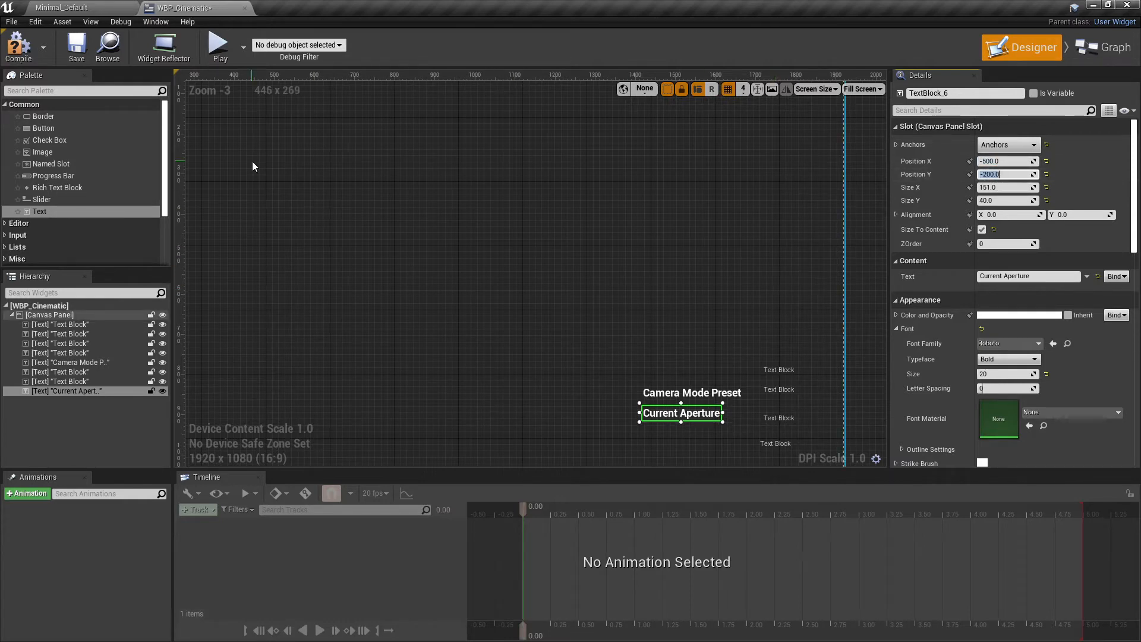
# - Set the text of TextBlock_5, a bold block in the canvas's top-left corner, to "Focal Lenght"
pyautogui.scroll(-3, 288, 184)
pyautogui.scroll(1, 289, 207)
pyautogui.click(282, 184)
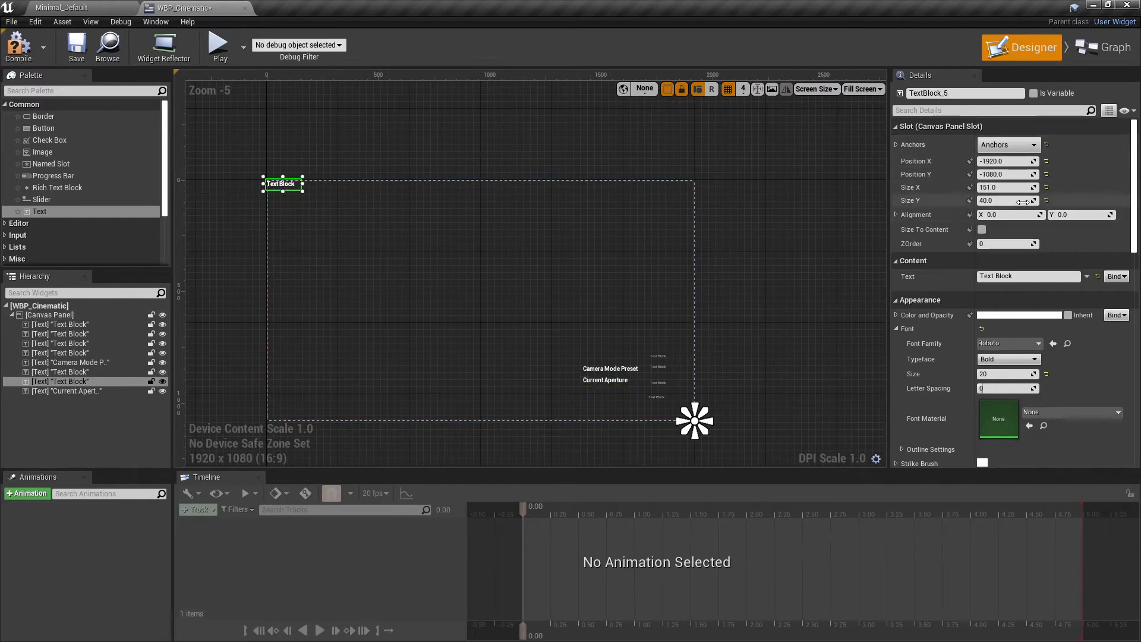
pyautogui.click(1022, 275)
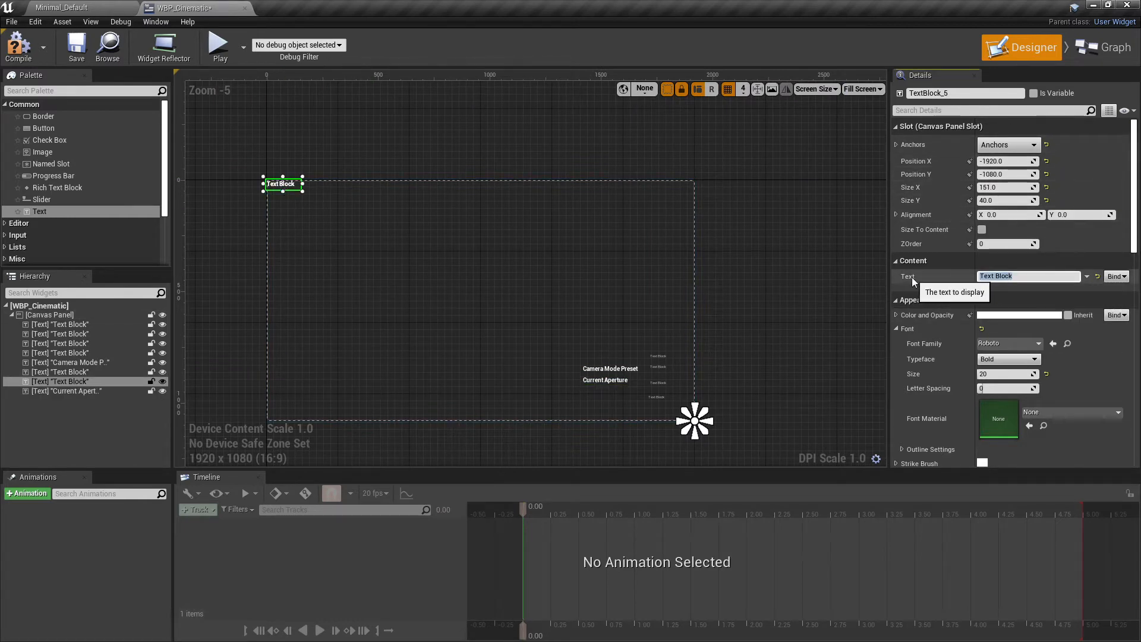
pyautogui.write('Focal Lenght')
pyautogui.press('Return')
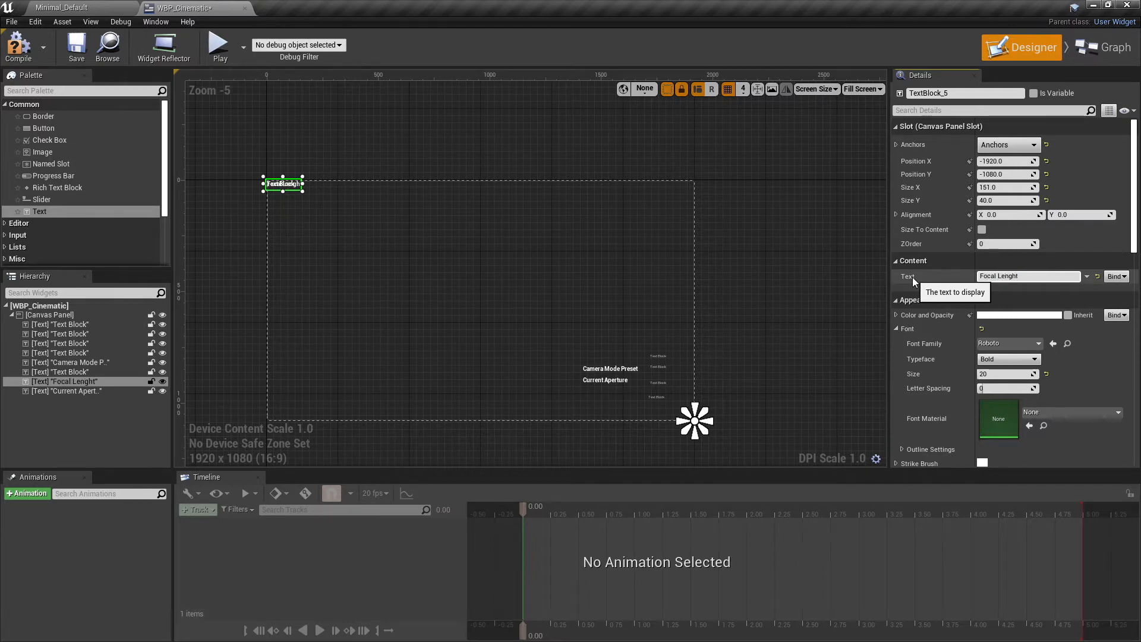
# - Position the Focal Lenght text at X -500, Y -100
pyautogui.click(1002, 161)
pyautogui.write('-5')
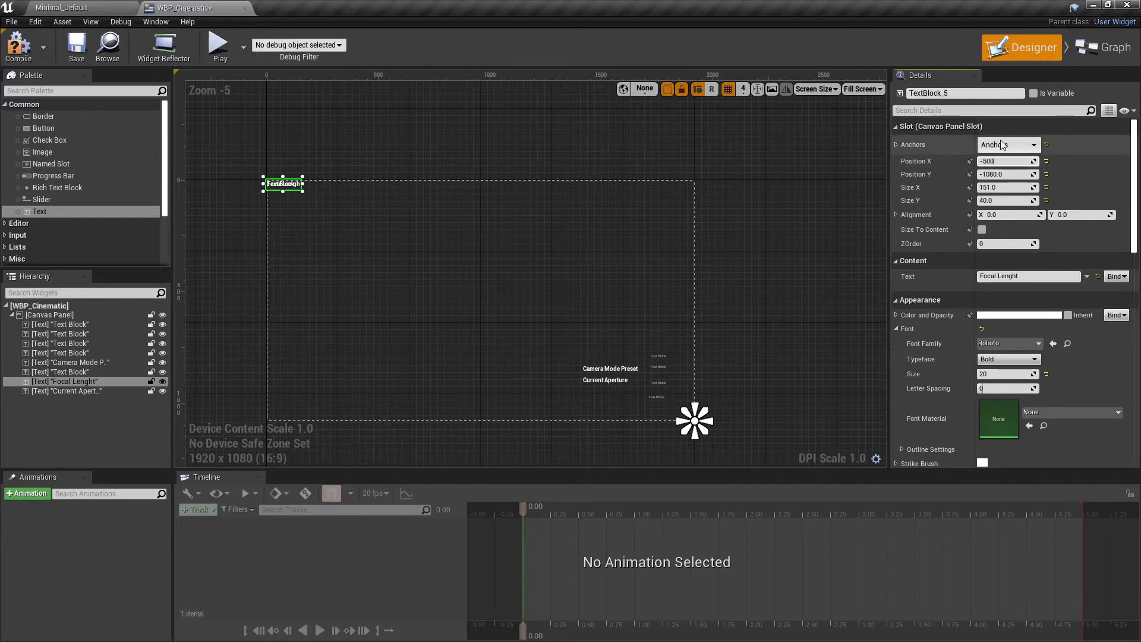
pyautogui.write('00')
pyautogui.press('Tab')
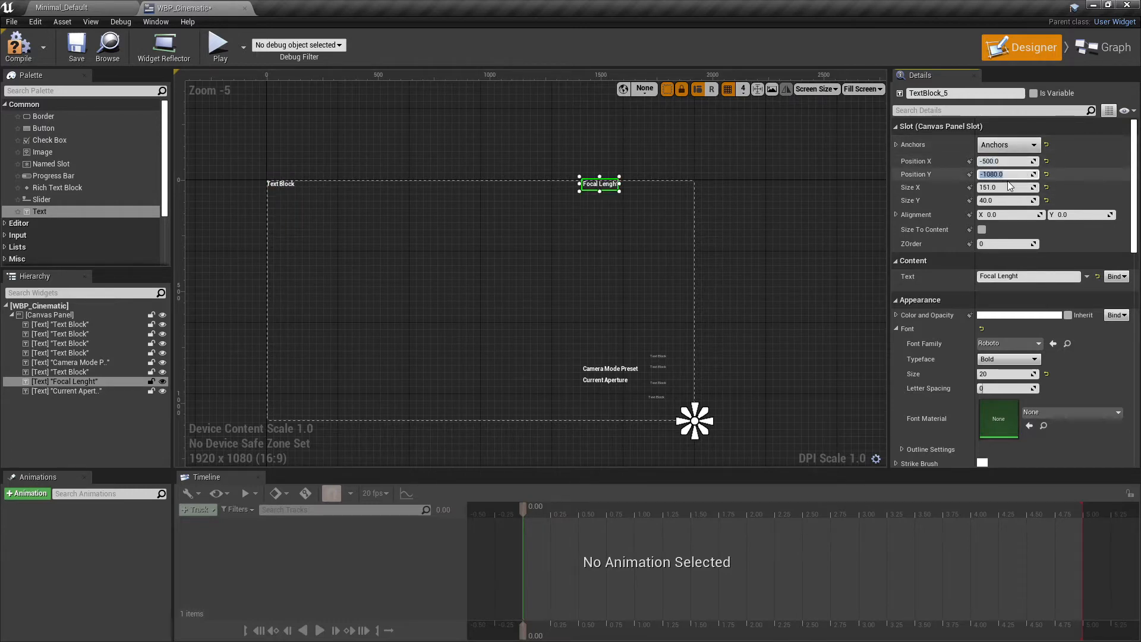
pyautogui.press('BackSpace')
pyautogui.write('100')
pyautogui.press('Return')
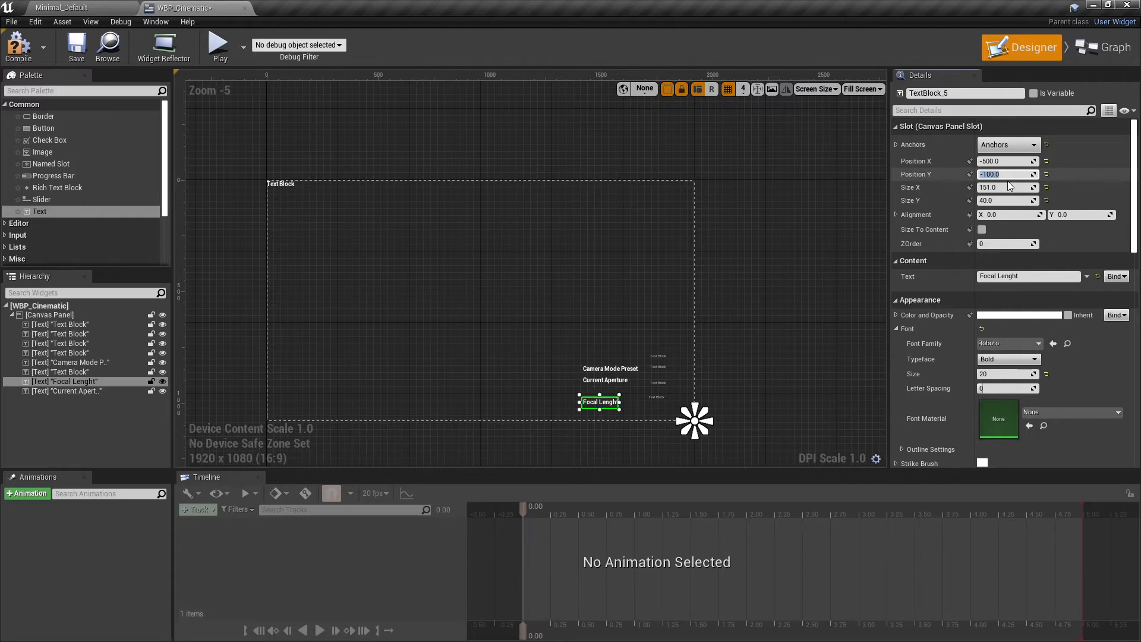
# - Set the Focal Lenght text's Position Y to -150, so it sits below Current Aperture
pyautogui.write('00')
pyautogui.press('Return')
pyautogui.scroll(1, 589, 387)
pyautogui.scroll(4, 588, 387)
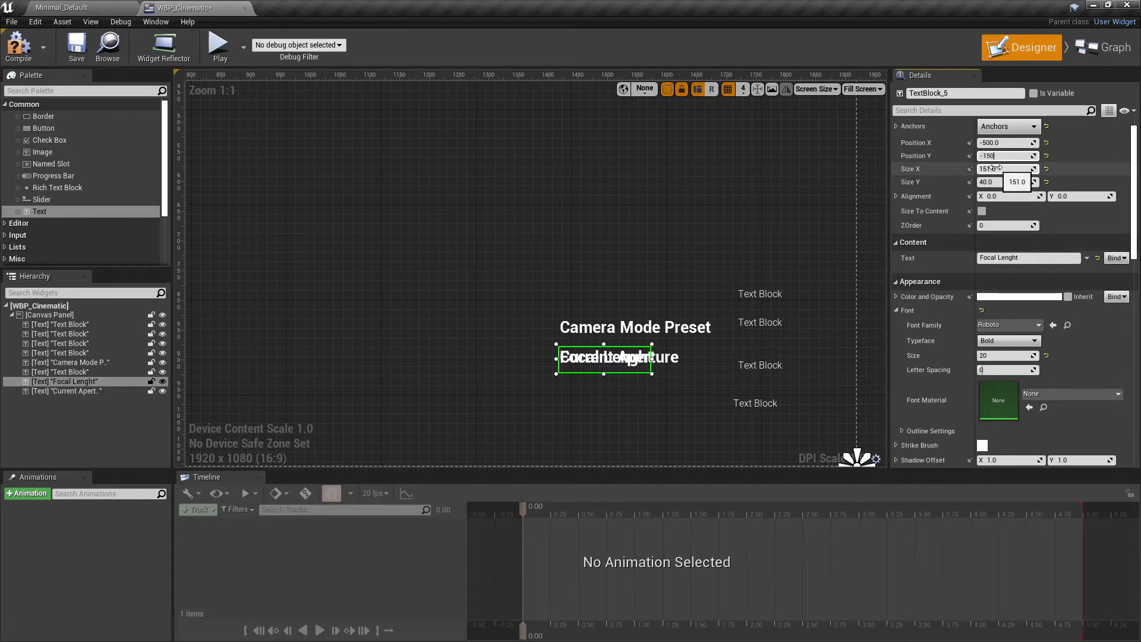
pyautogui.press('Return')
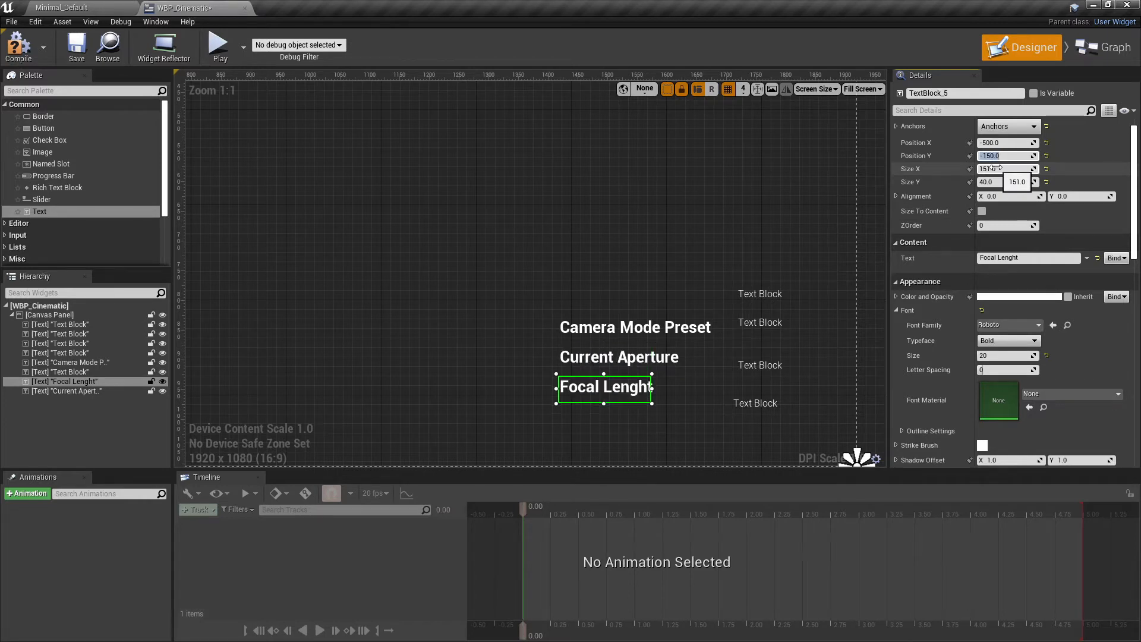
# - Enable Size To Content for the Focal Lenght text
pyautogui.click(669, 330)
pyautogui.click(626, 361)
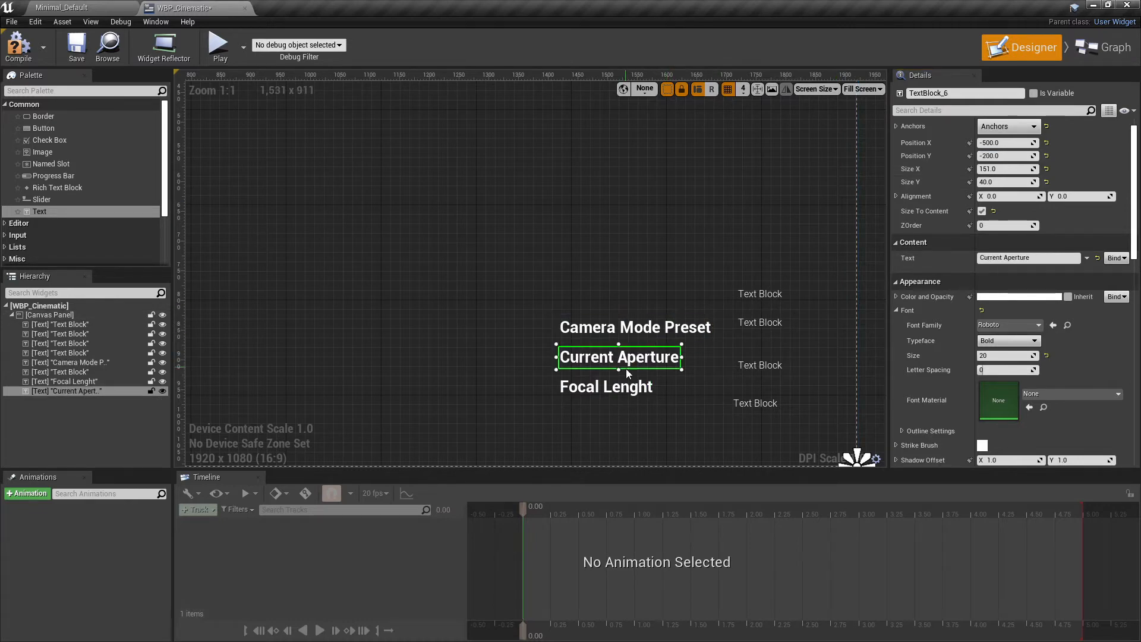
pyautogui.click(622, 390)
pyautogui.scroll(-1, 511, 294)
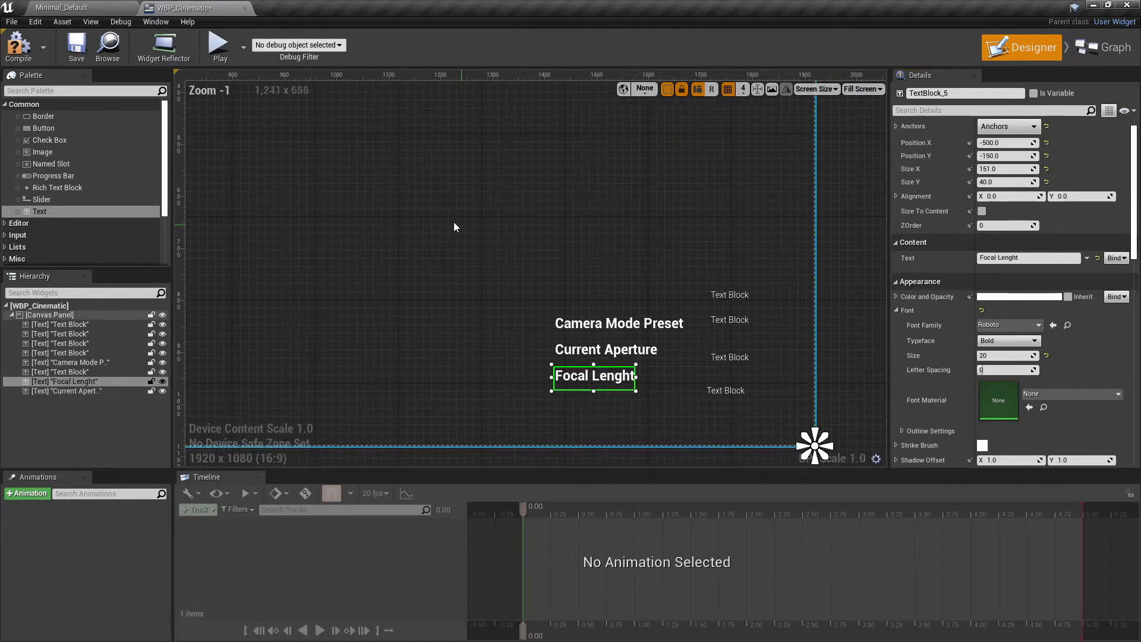
pyautogui.click(982, 212)
# - Set the text of the remaining bold block in the canvas's top-left corner to "Current Focus Distance"
pyautogui.scroll(-1, 435, 196)
pyautogui.scroll(-1, 280, 153)
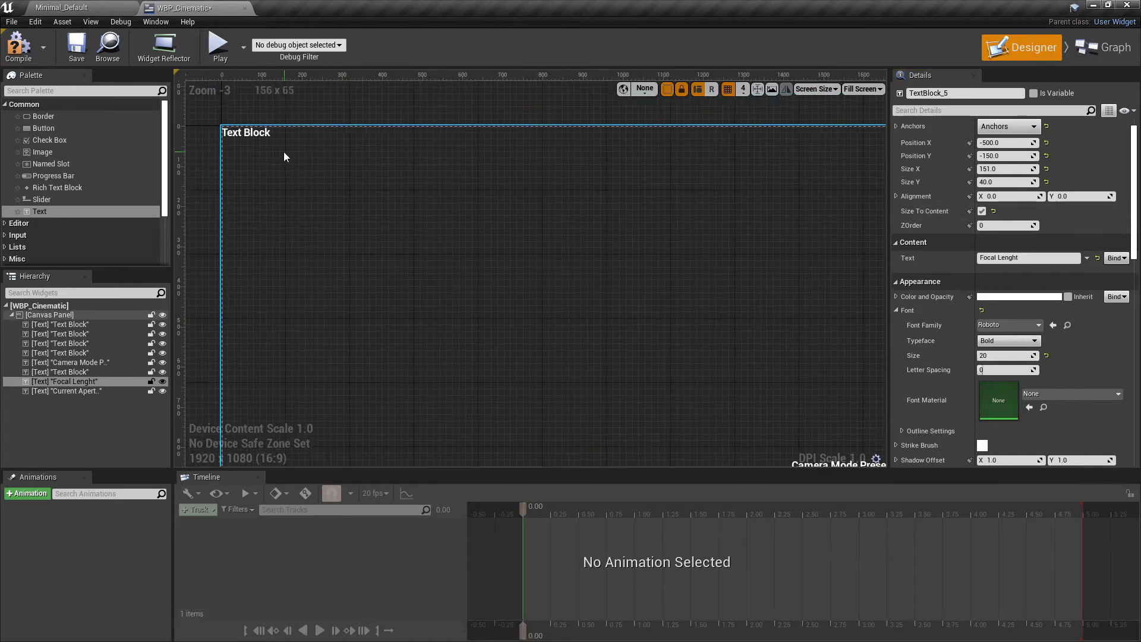
pyautogui.click(261, 135)
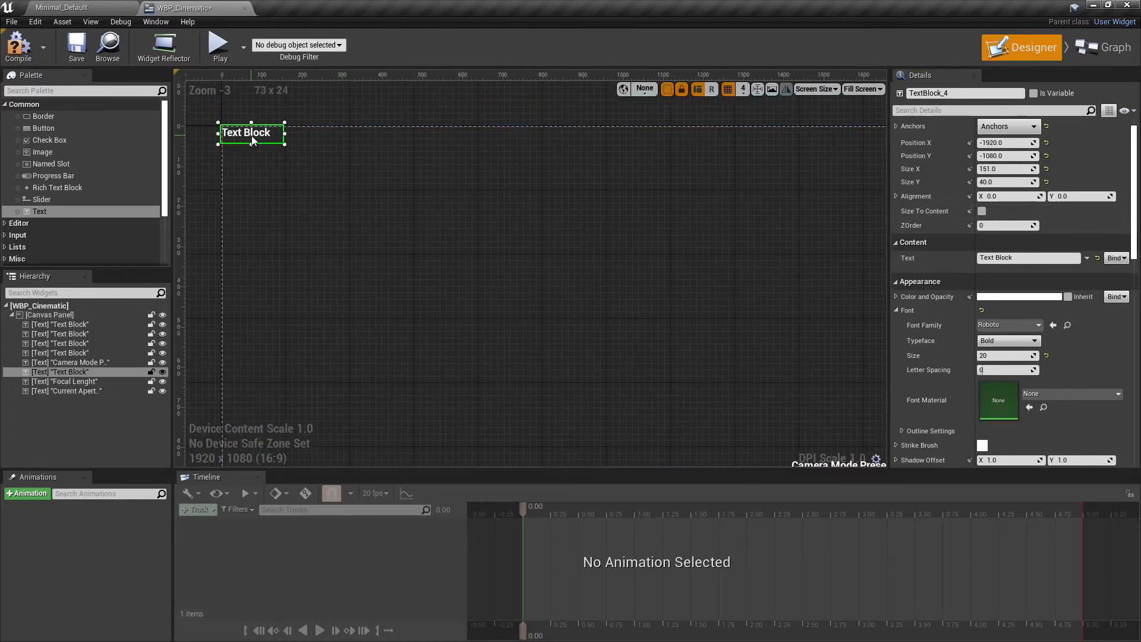
pyautogui.click(1025, 257)
pyautogui.write('Cu')
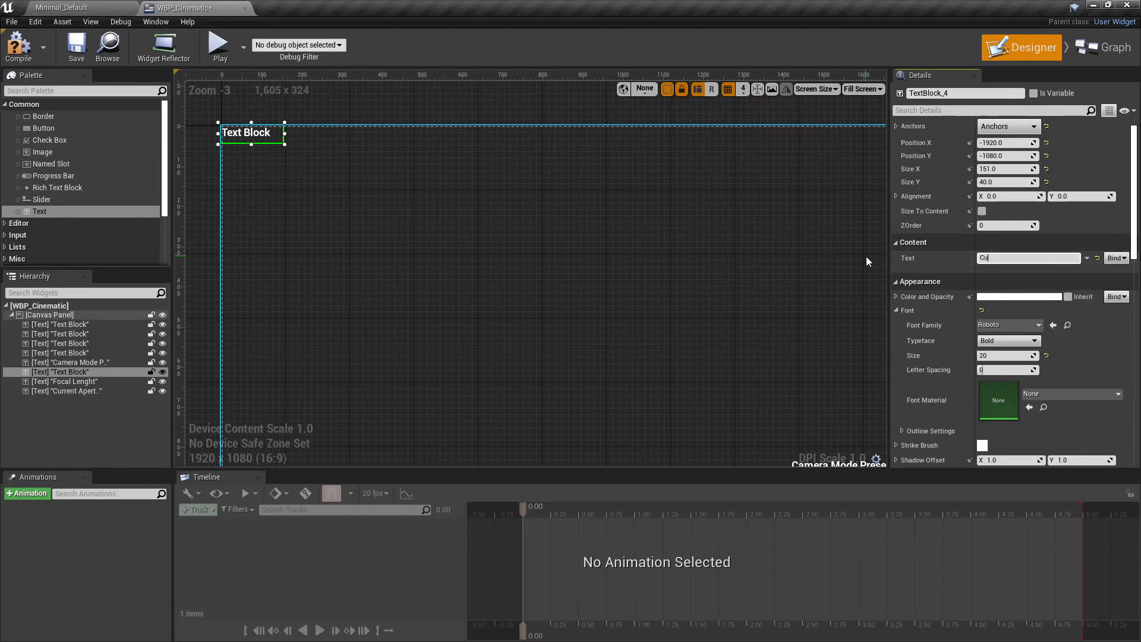
pyautogui.write('rrent Focus Distance')
pyautogui.press('Return')
# - Enable Size To Content for the Current Focus Distance text and position it at X -500, Y -100
pyautogui.scroll(1, 866, 256)
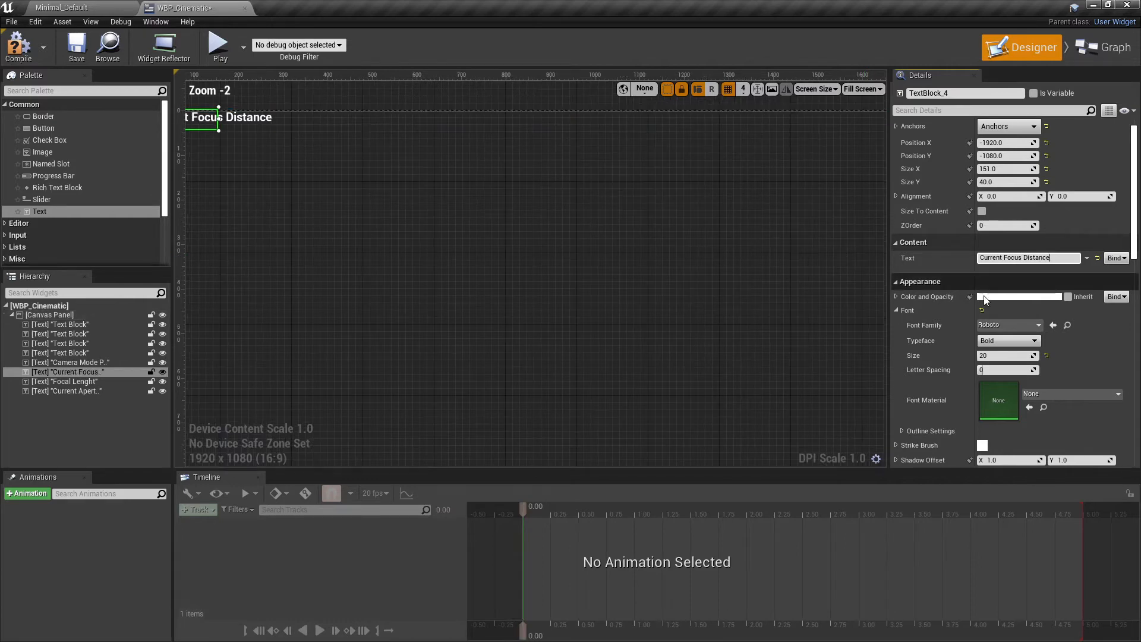
pyautogui.click(981, 212)
pyautogui.write('-50')
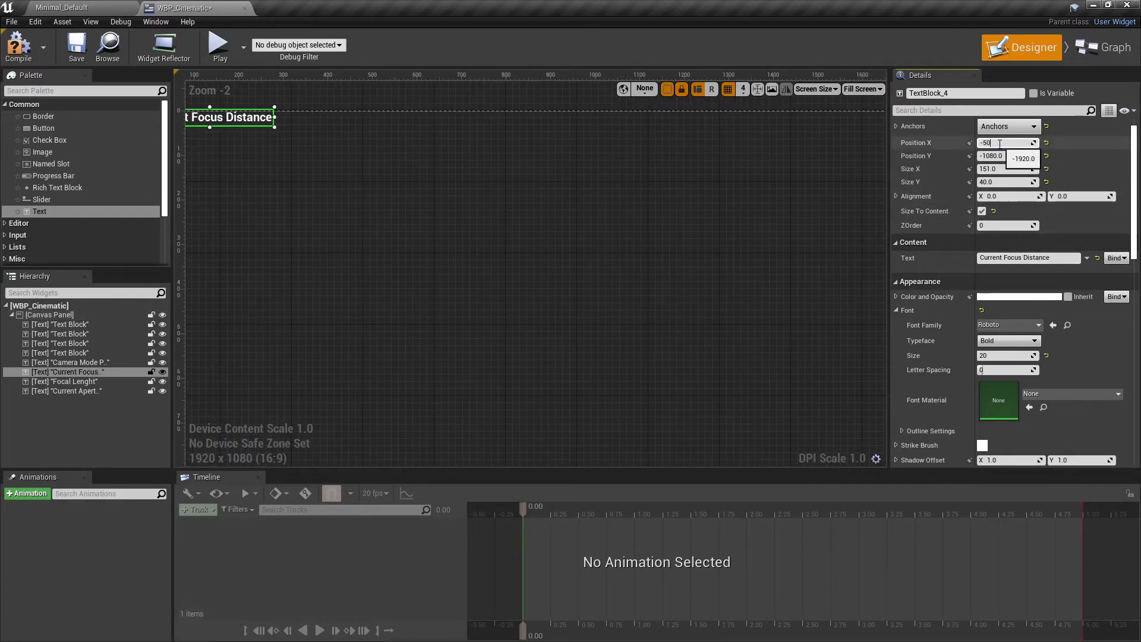
pyautogui.write('0')
pyautogui.press('Return')
pyautogui.click(1008, 156)
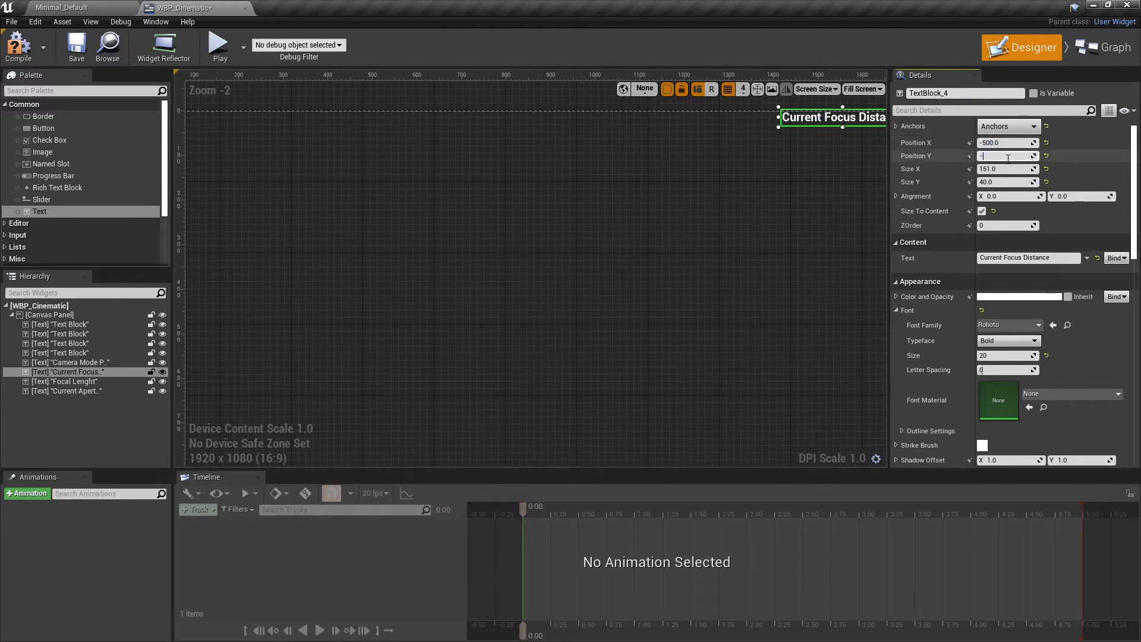
pyautogui.write('-100')
pyautogui.press('Return')
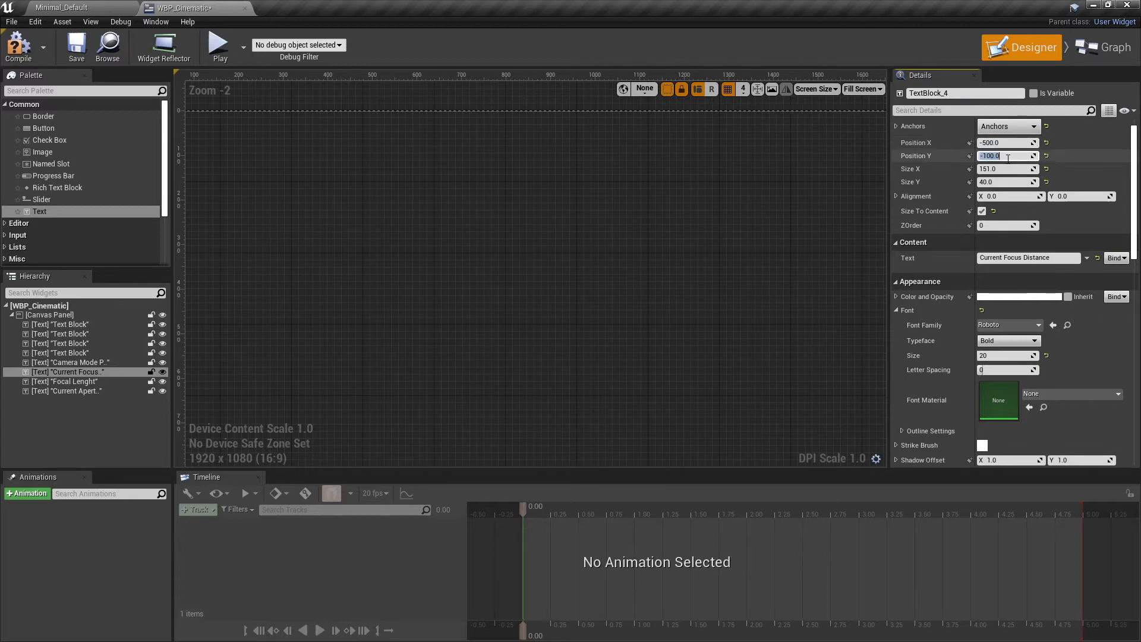
# - Select all four bold label texts together and set their font size to 15
pyautogui.scroll(-3, 836, 408)
pyautogui.moveTo(833, 386); pyautogui.dragTo(675, 257, button='right')
pyautogui.scroll(3, 657, 302)
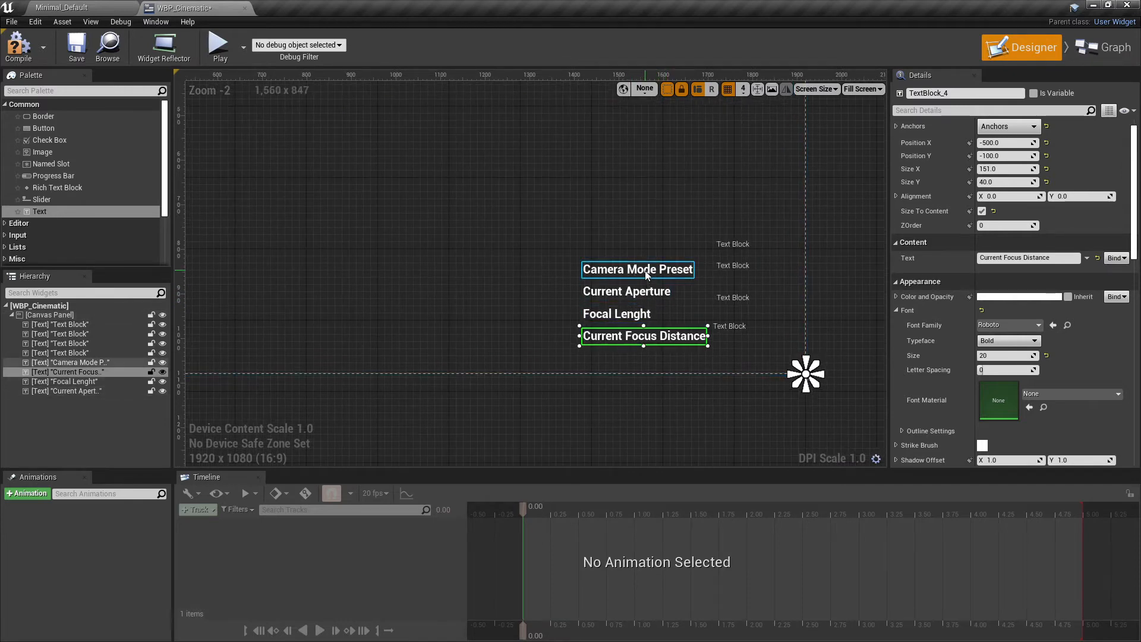
pyautogui.click(648, 272)
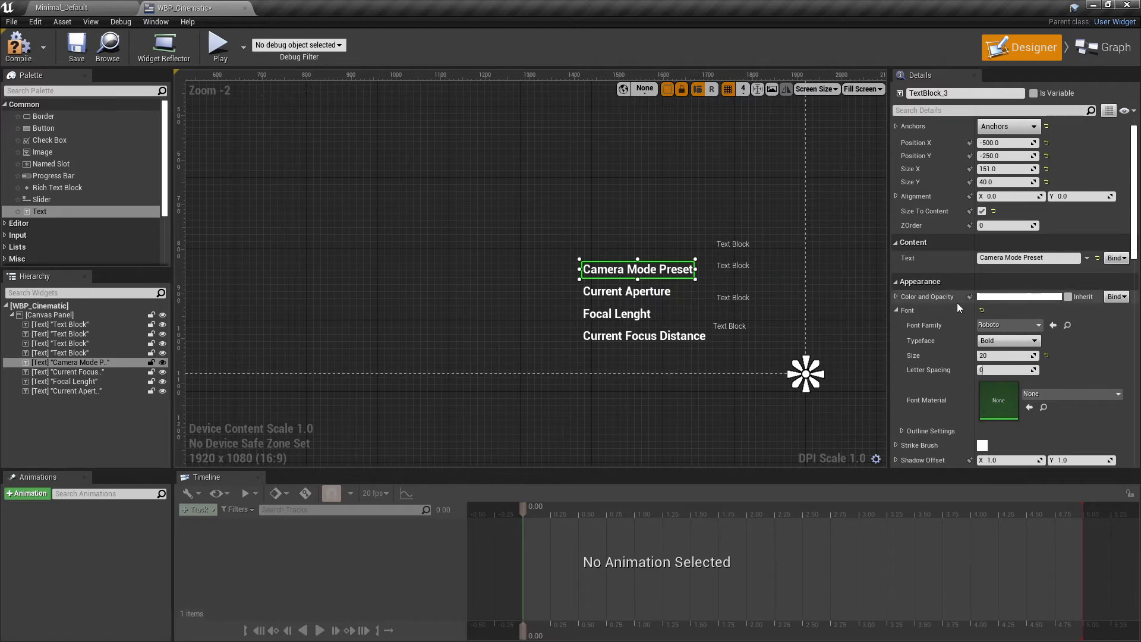
pyautogui.keyDown('ctrl'); pyautogui.click(644, 291); pyautogui.keyUp('ctrl')
pyautogui.keyDown('ctrl'); pyautogui.click(643, 313); pyautogui.keyUp('ctrl')
pyautogui.keyDown('ctrl'); pyautogui.click(651, 337); pyautogui.keyUp('ctrl')
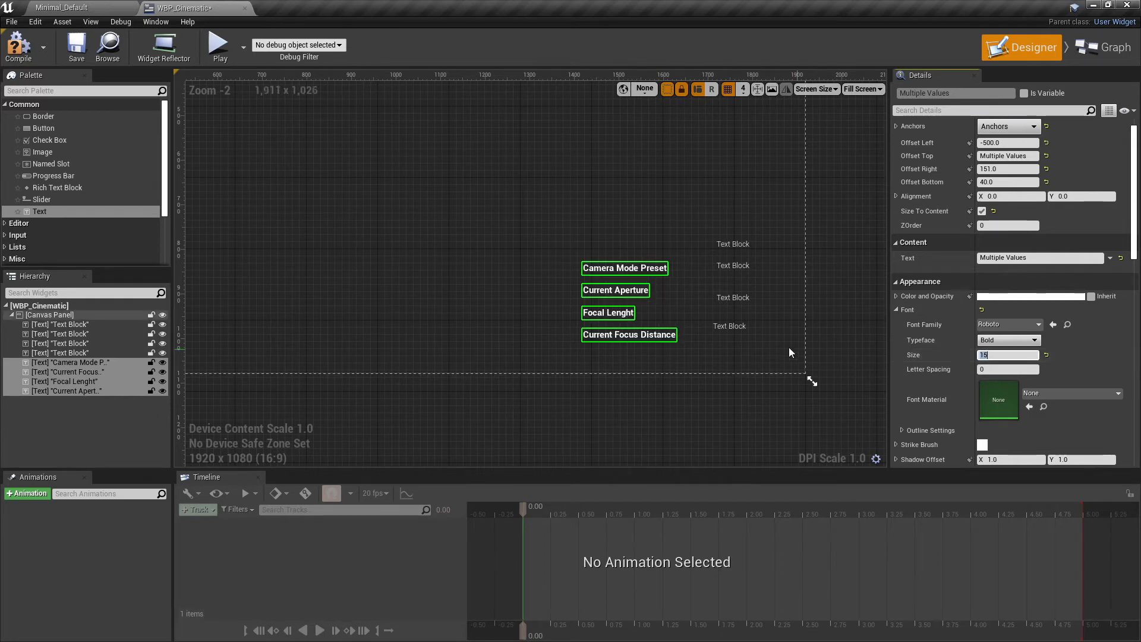
pyautogui.click(678, 355)
# - Position the topmost light value text block, TextBlock_0, at X -500, Y -250
pyautogui.click(742, 247)
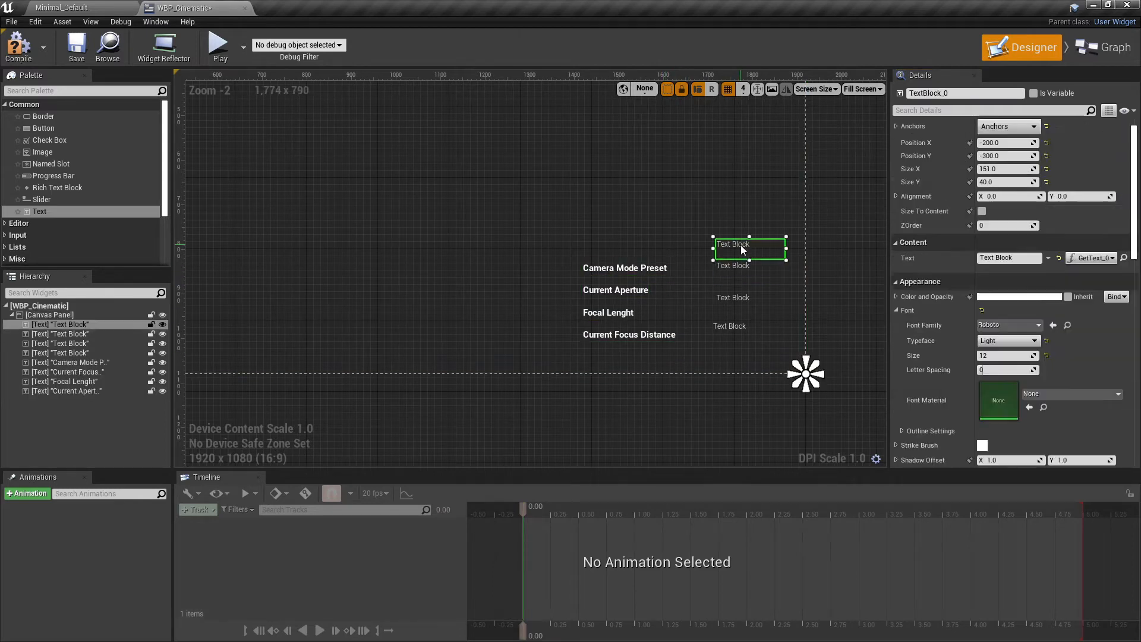
pyautogui.click(1006, 144)
pyautogui.write('-500')
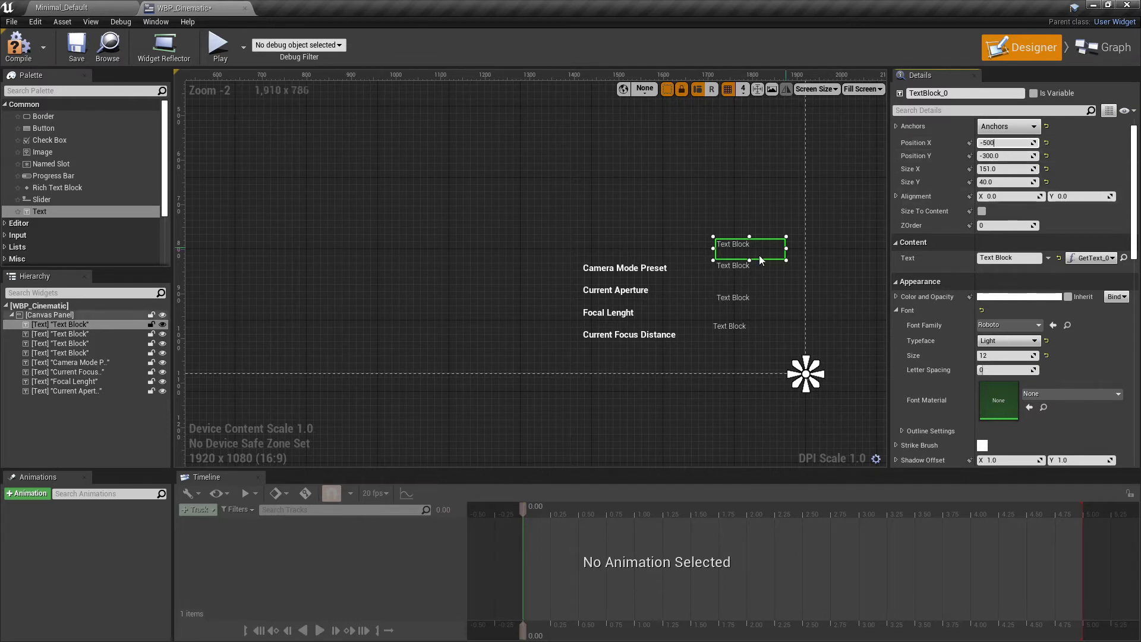
pyautogui.press('Return')
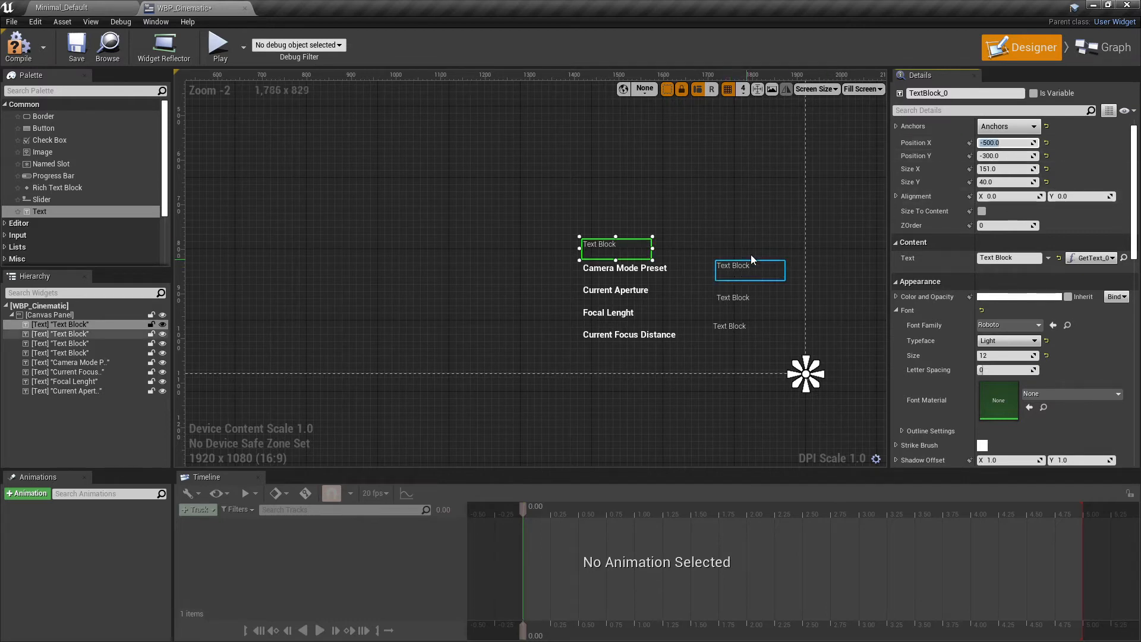
pyautogui.click(1001, 156)
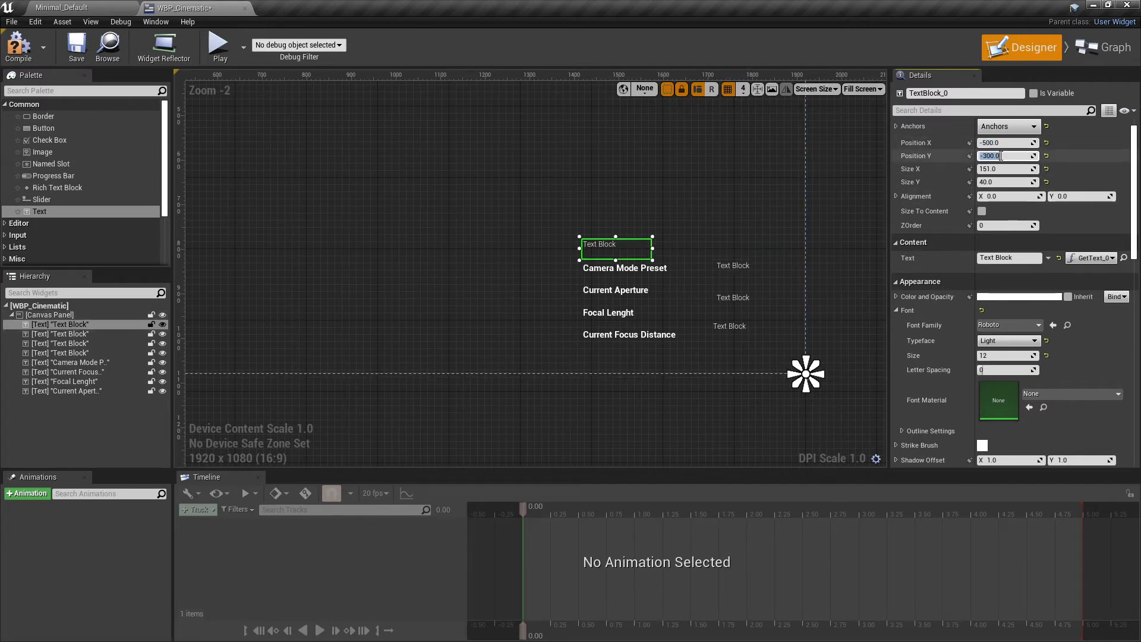
pyautogui.write('-250')
pyautogui.press('Return')
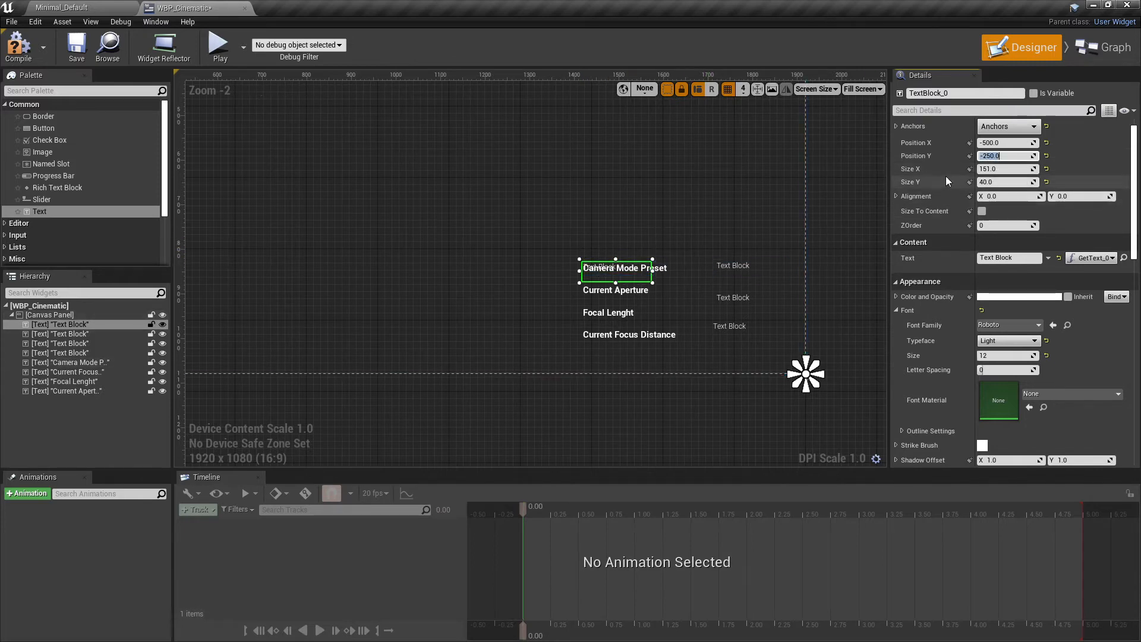
# - Set TextBlock_0's Position X to -200, placing it beside the Camera Mode Preset label
pyautogui.moveTo(990, 143); pyautogui.dragTo(1140, 142)
pyautogui.click(998, 144)
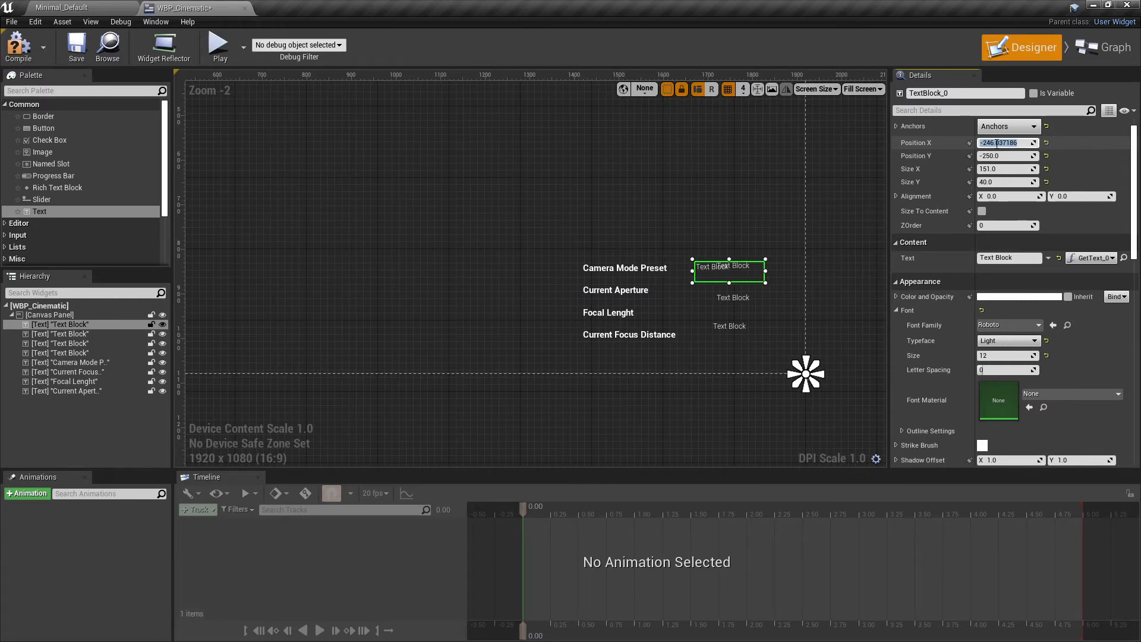
pyautogui.write('-200')
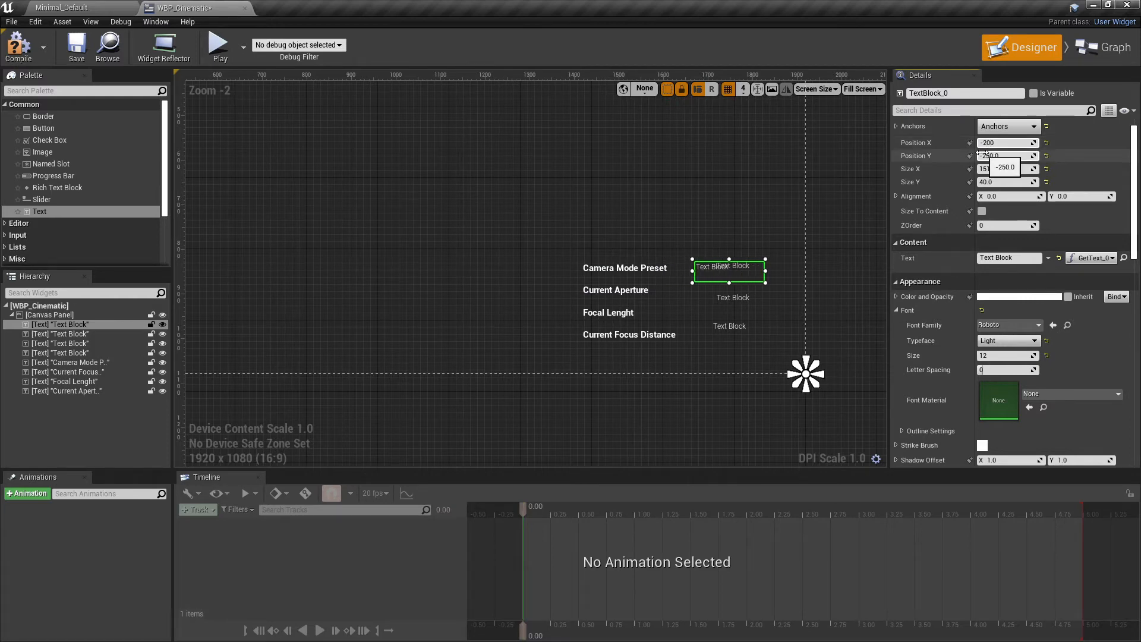
pyautogui.press('Return')
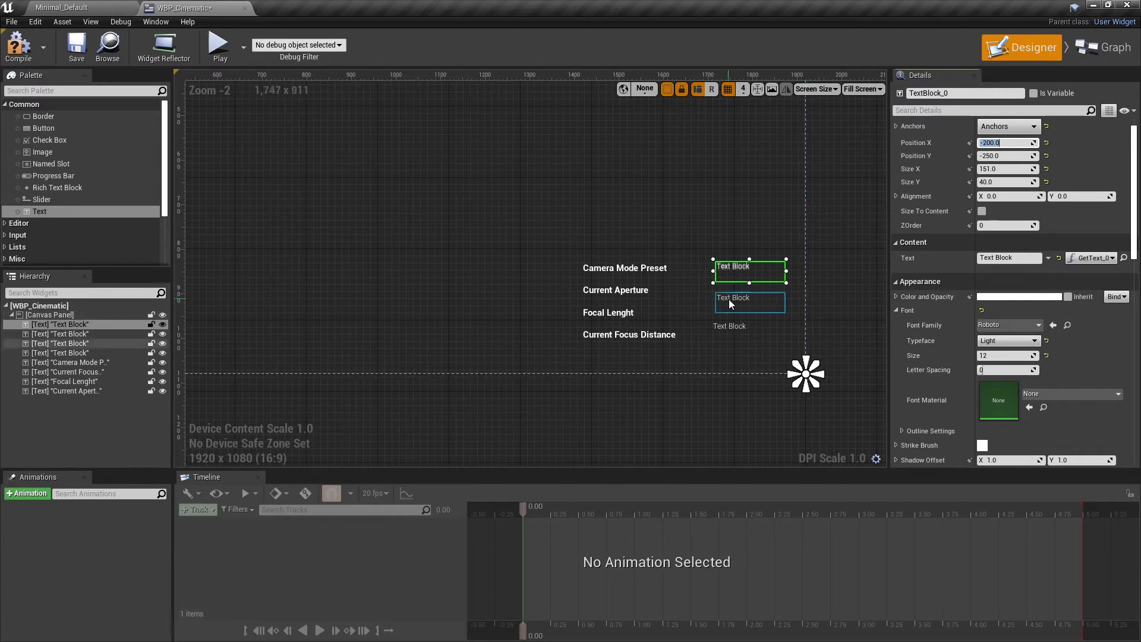
# - Position the second light value text block at X -200, Y -200, beside the Current Aperture label
pyautogui.click(739, 280)
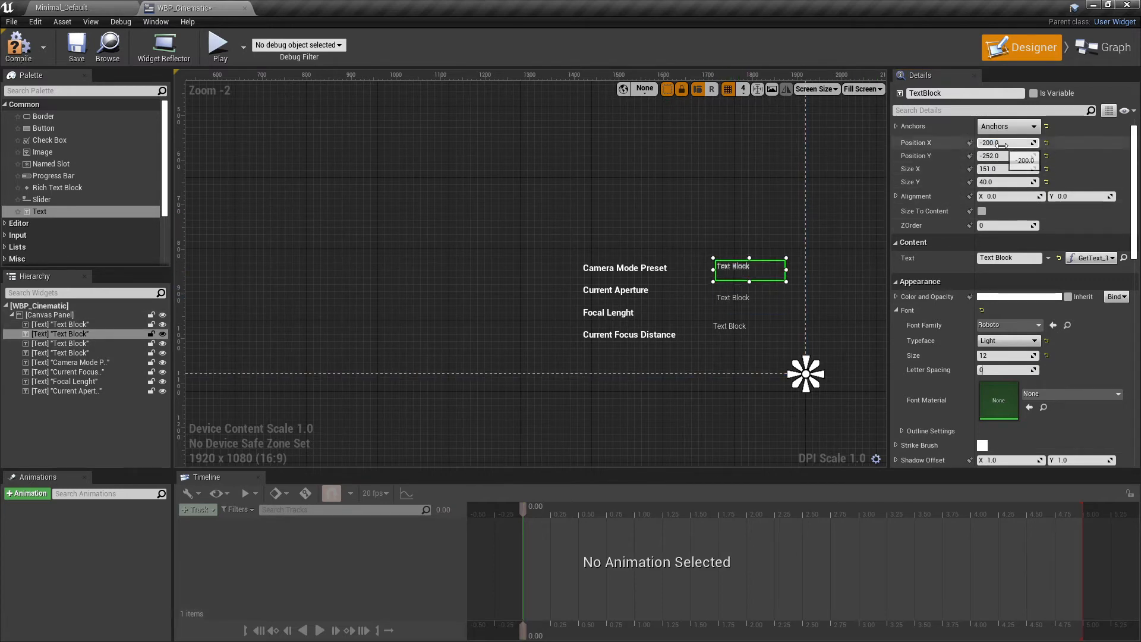
pyautogui.write('-150')
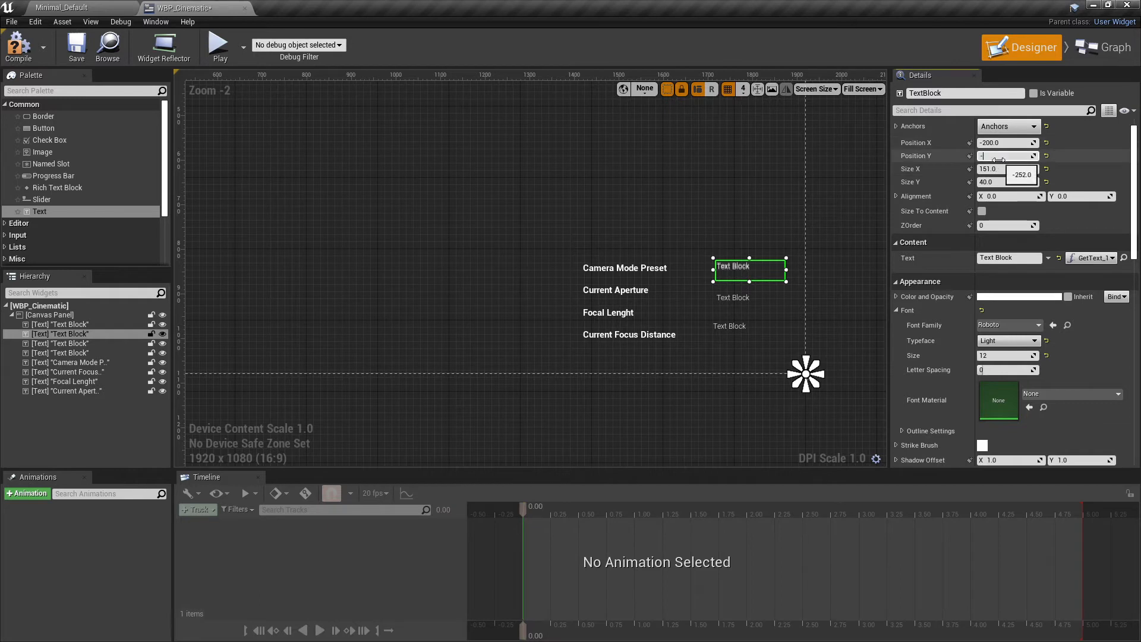
pyautogui.press('Return')
pyautogui.press('Return')
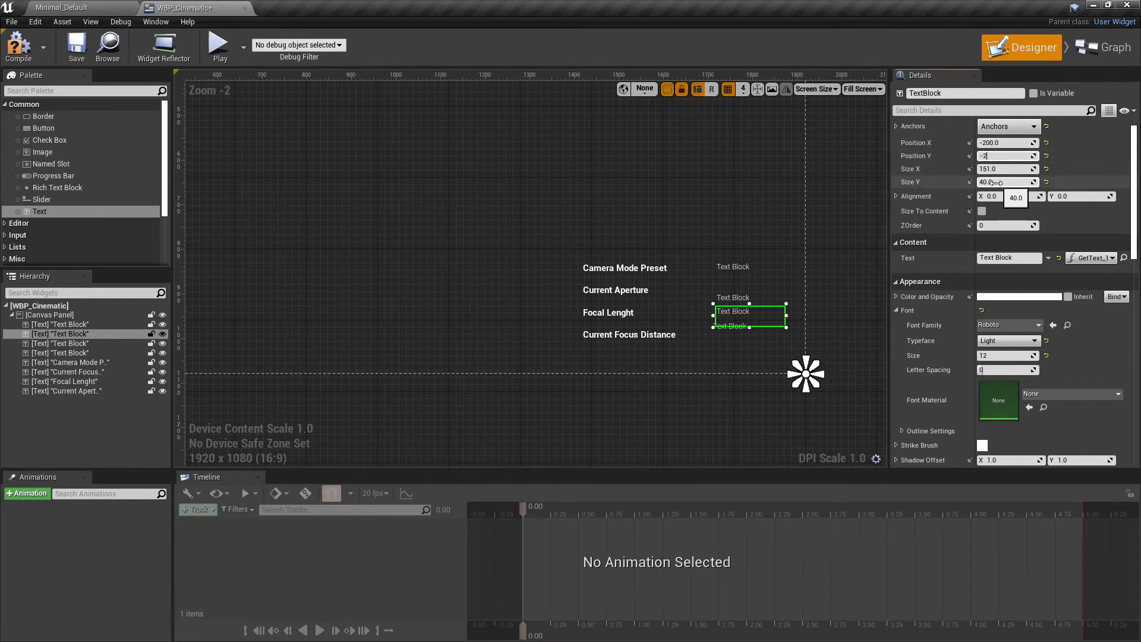
pyautogui.write('-200')
pyautogui.press('Return')
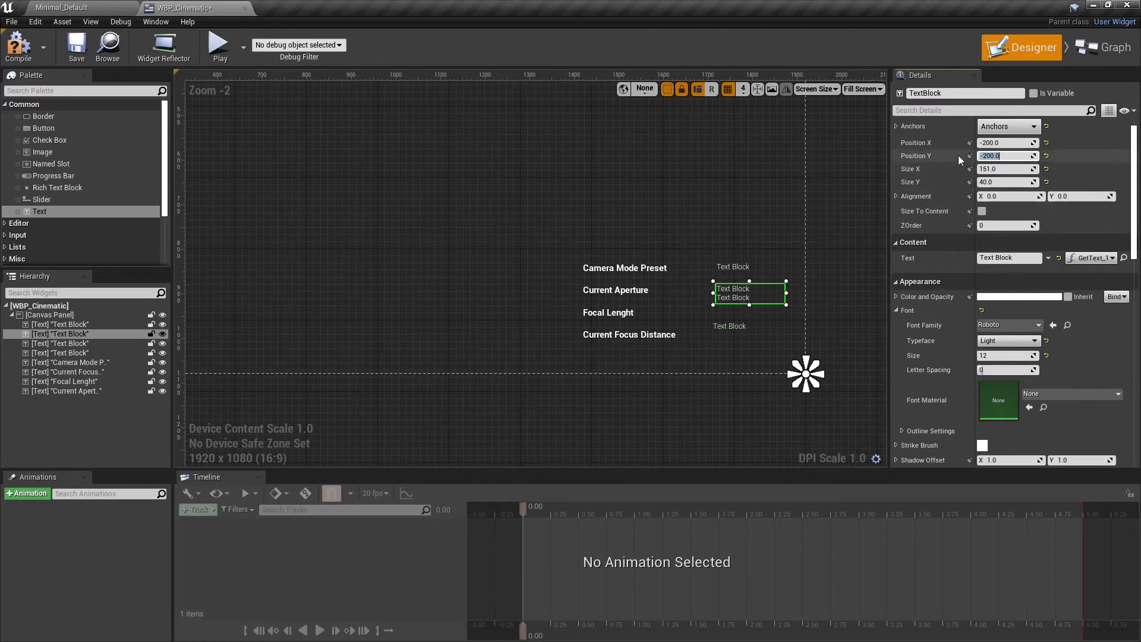
pyautogui.click(1004, 143)
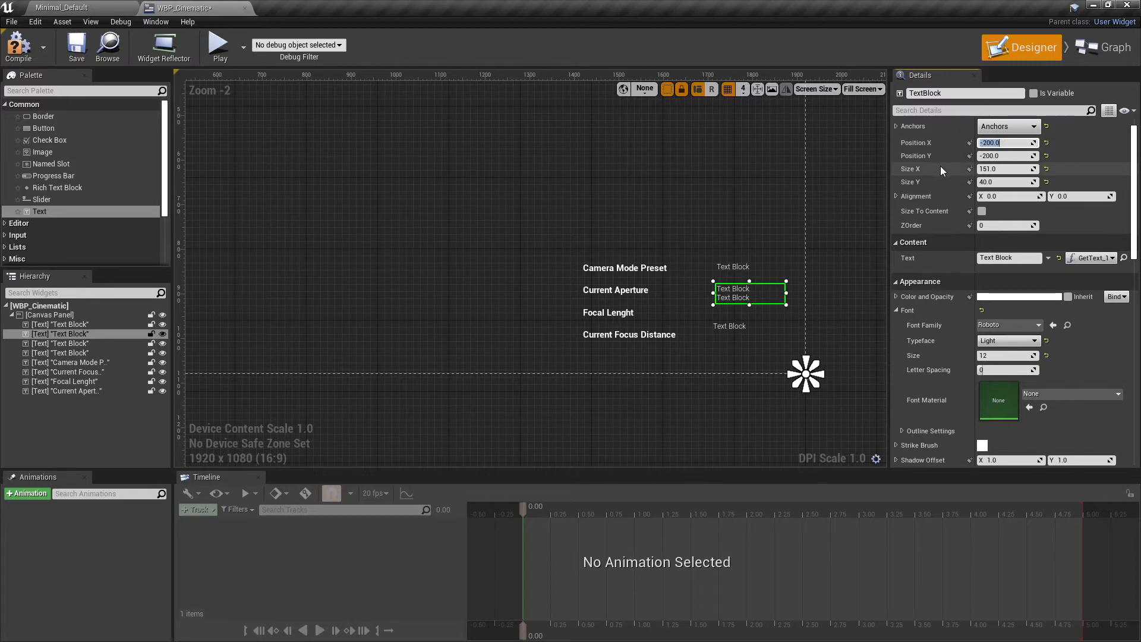
# - Position the third value text block, TextBlock_1, at X -200, Y -150, beside the Focal Lenght label
pyautogui.click(739, 300)
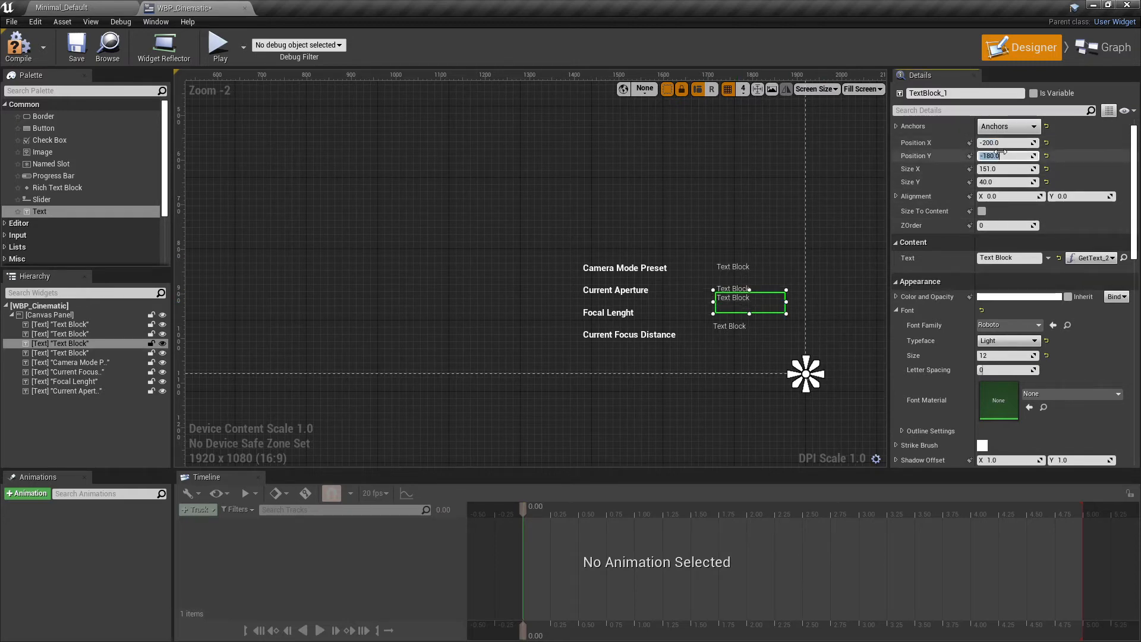
pyautogui.write('-100')
pyautogui.press('Return')
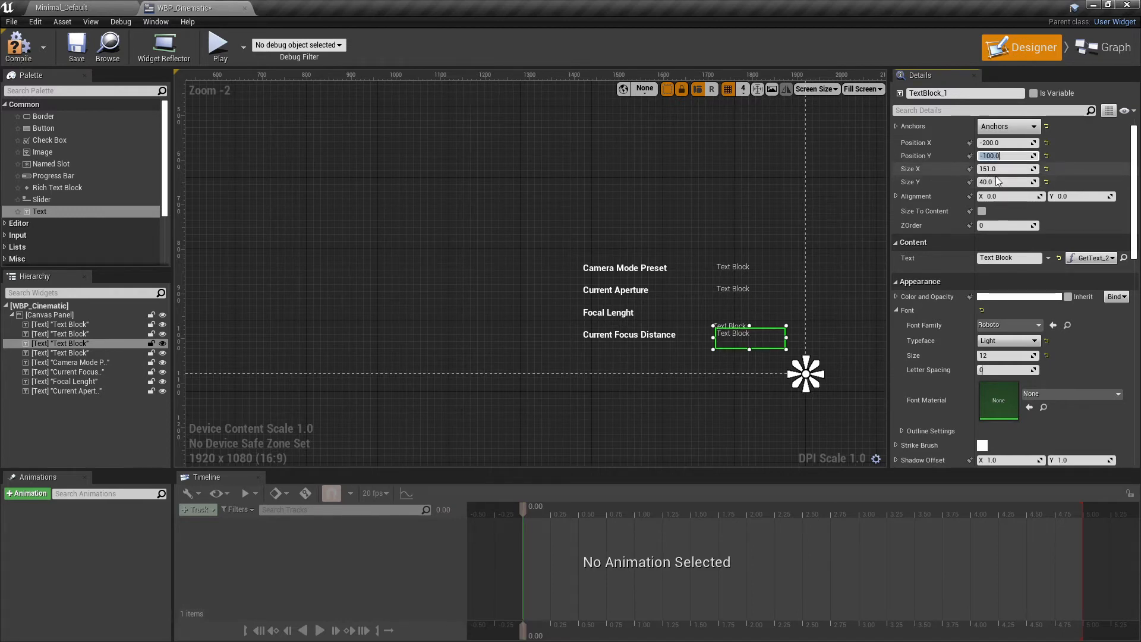
pyautogui.write('-150')
pyautogui.press('Return')
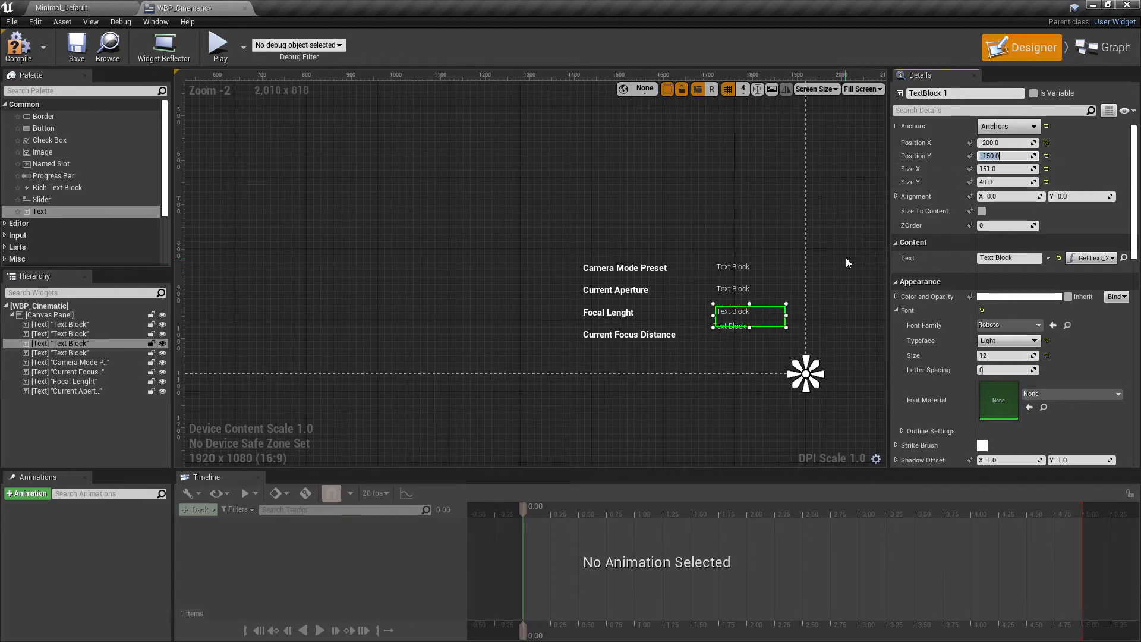
# - Position the lowest value text block, TextBlock_2, at X -200, Y -100, beside the Current Focus Distance label
pyautogui.moveTo(747, 328); pyautogui.dragTo(743, 328)
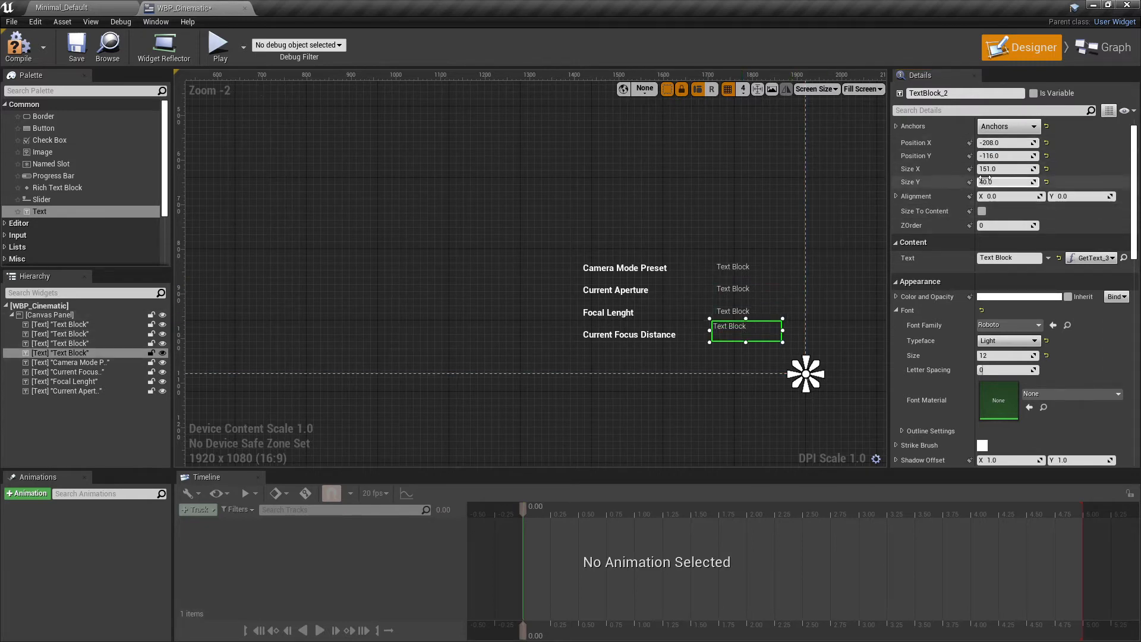
pyautogui.write('-200')
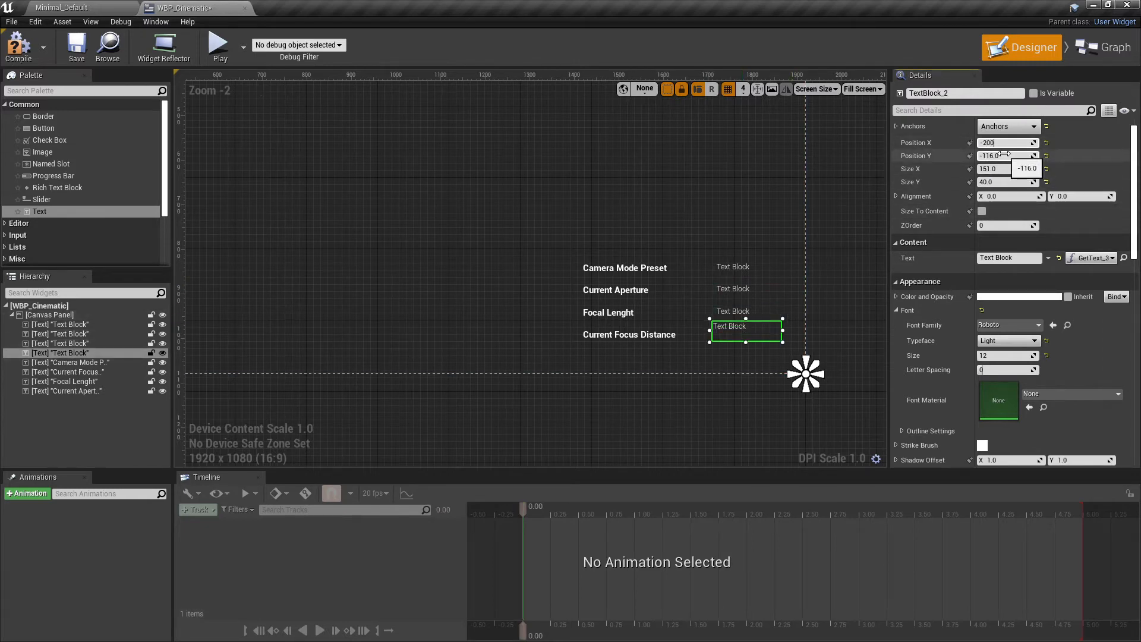
pyautogui.click(1001, 157)
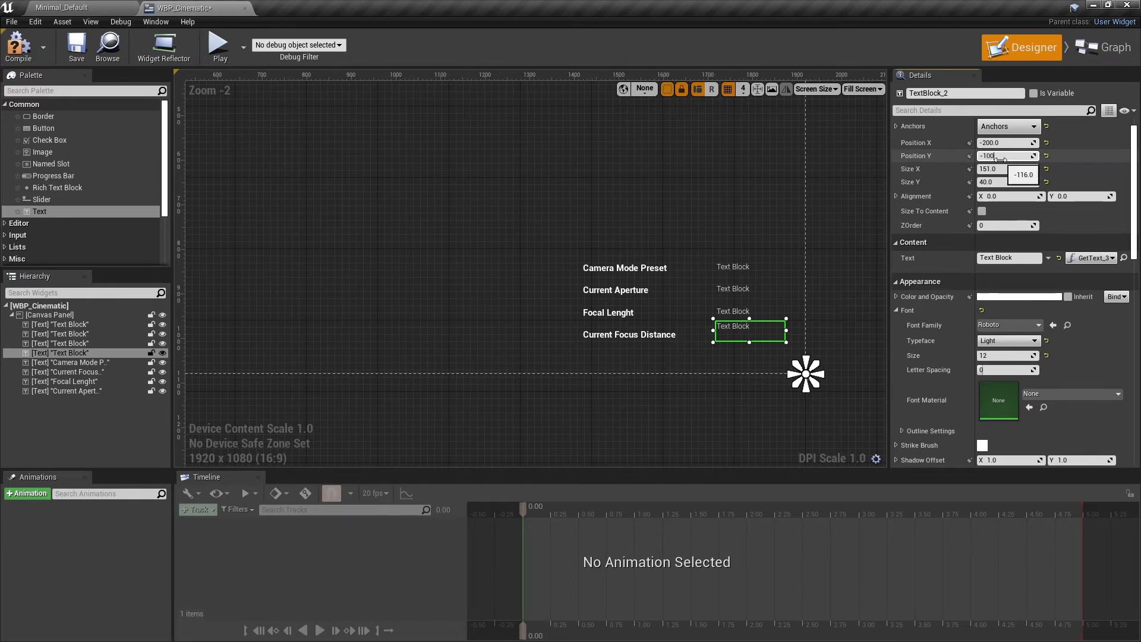
pyautogui.press('Return')
# - Enable Size To Content for each of the four light value text blocks
pyautogui.click(744, 267)
pyautogui.click(981, 211)
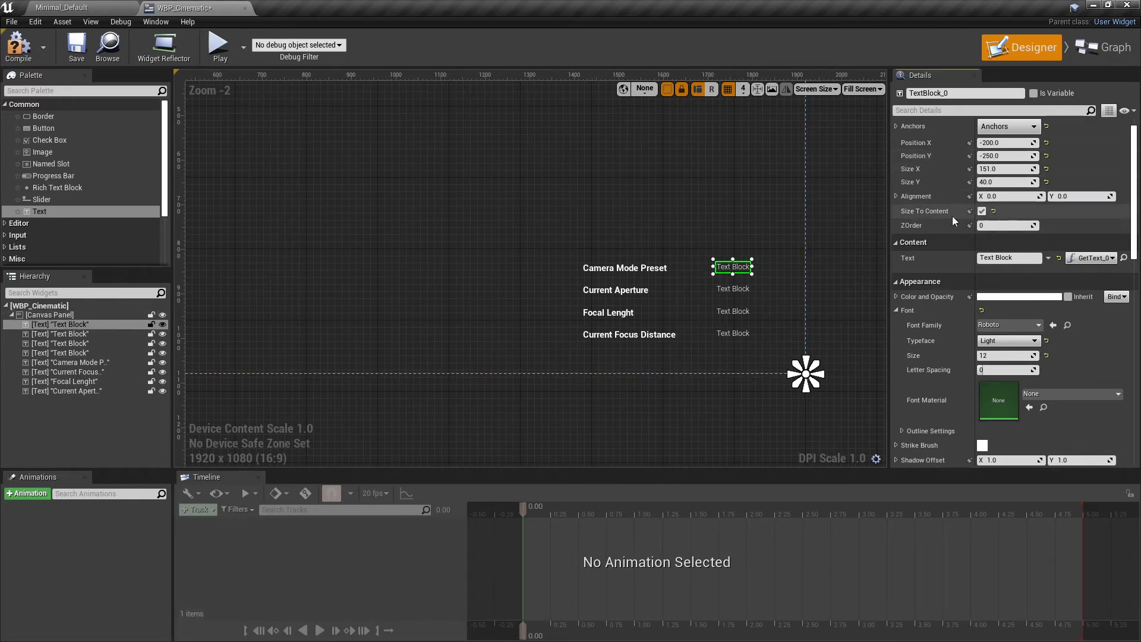
pyautogui.click(746, 288)
pyautogui.click(981, 211)
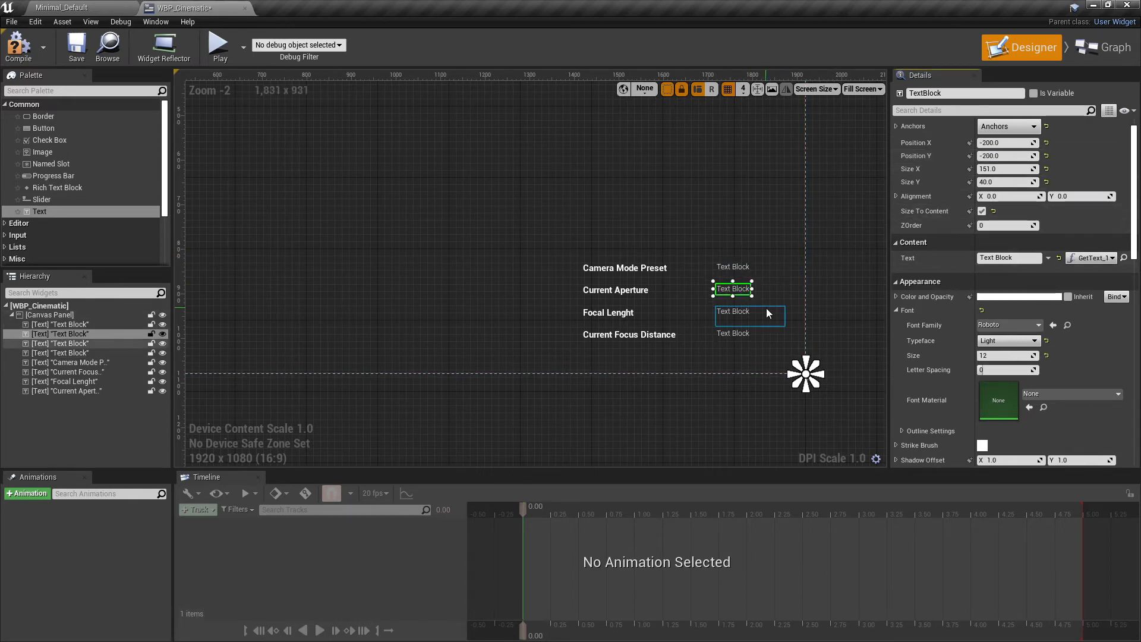
pyautogui.click(766, 314)
pyautogui.click(981, 211)
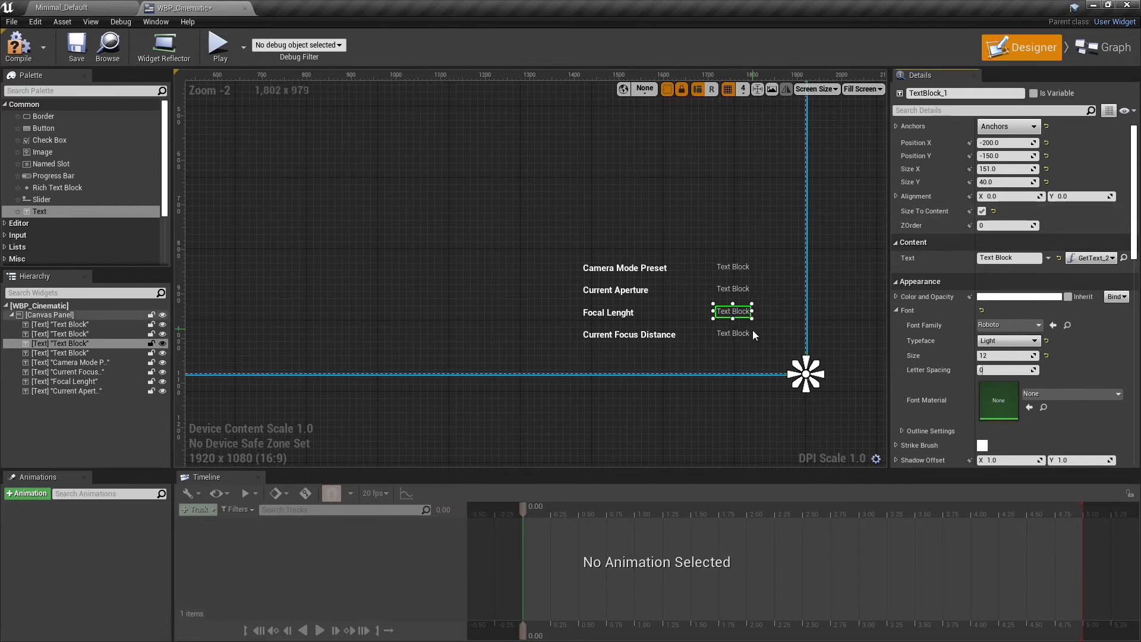
pyautogui.click(753, 335)
pyautogui.click(982, 211)
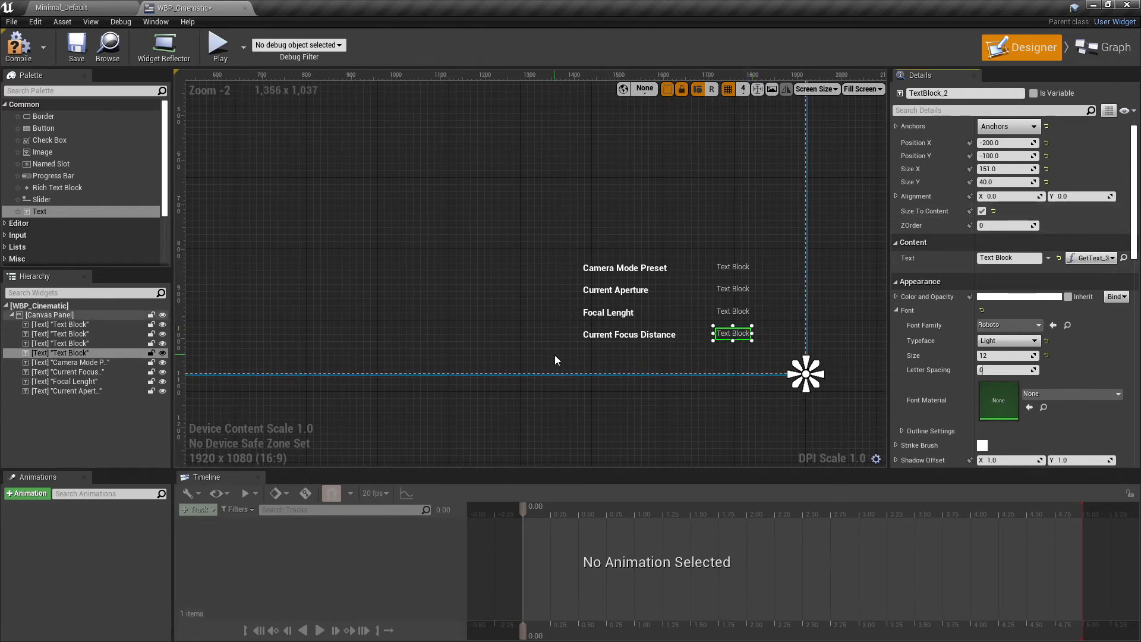
pyautogui.click(665, 341)
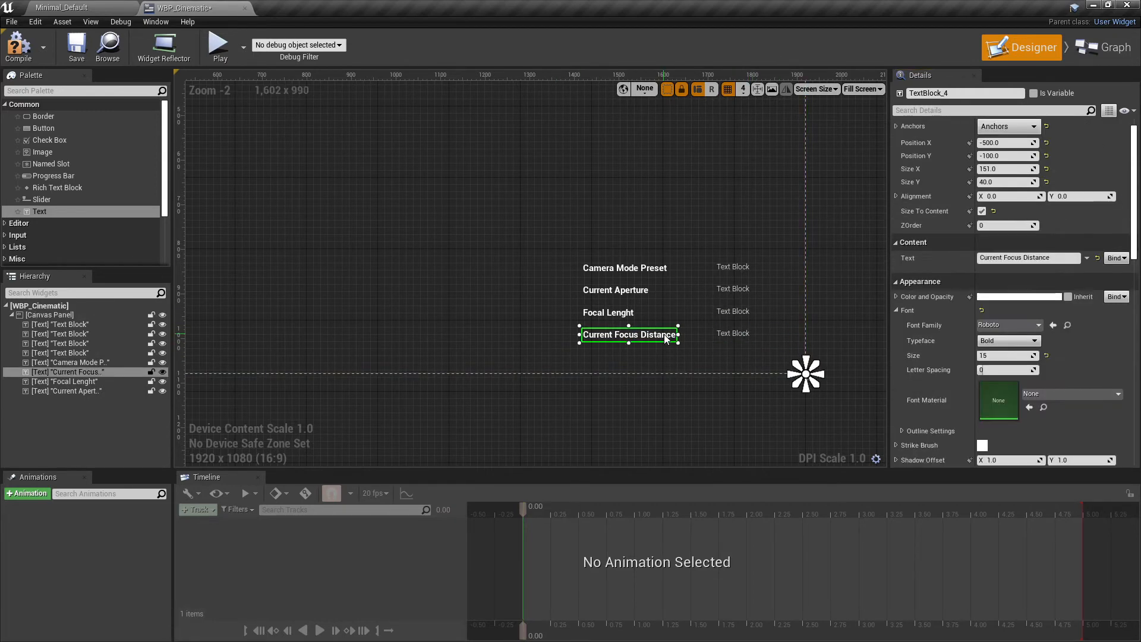
pyautogui.click(722, 327)
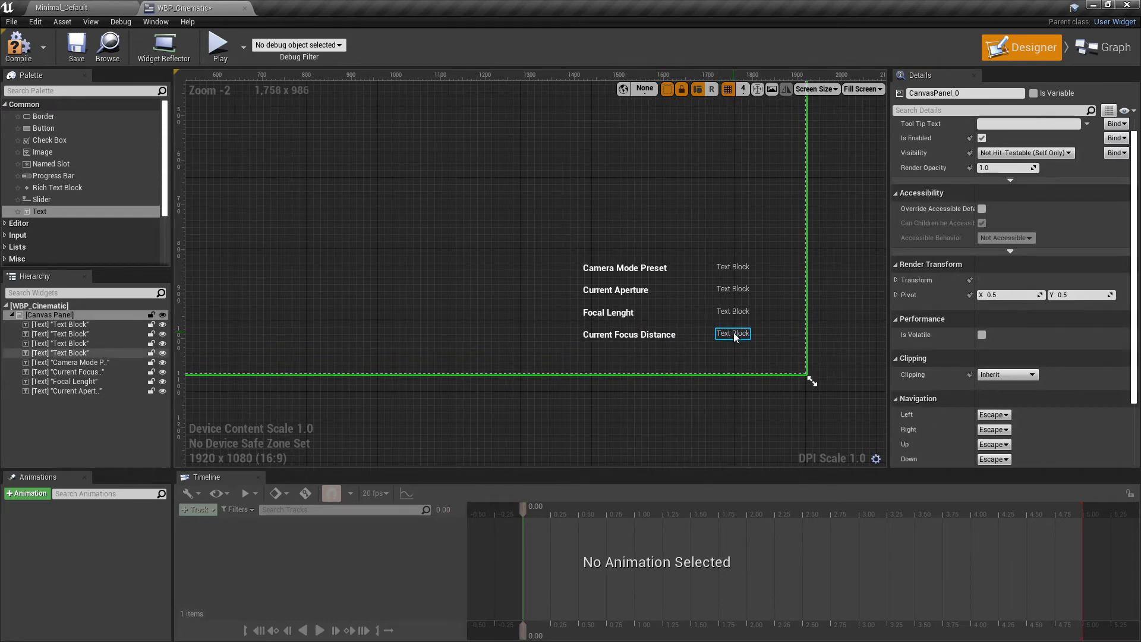
pyautogui.click(733, 333)
pyautogui.click(732, 311)
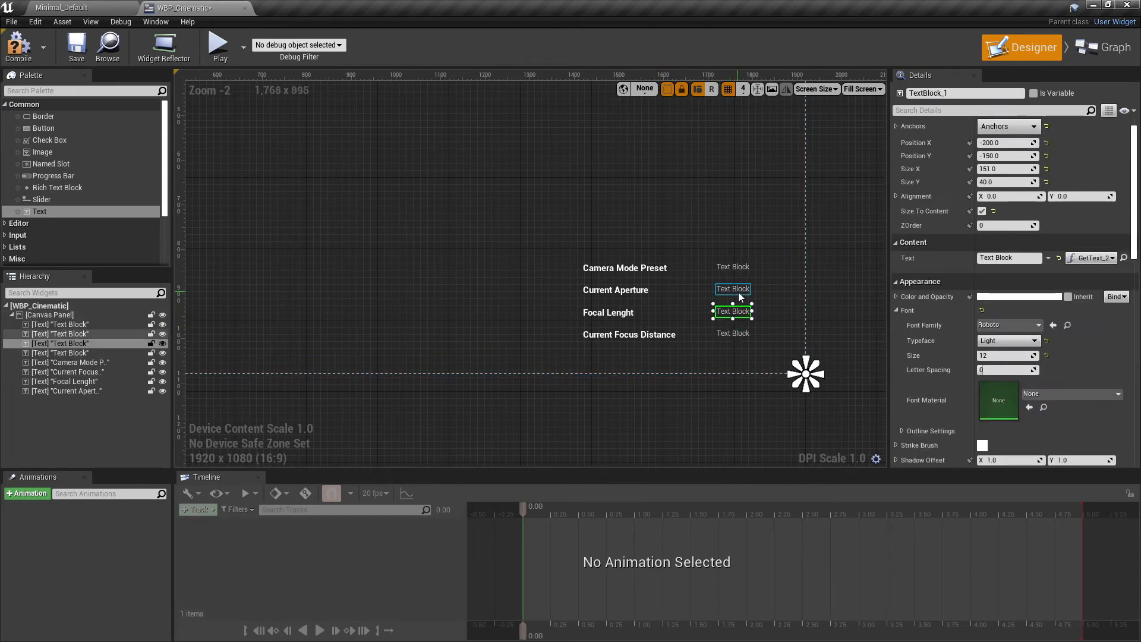
pyautogui.click(741, 290)
pyautogui.click(744, 271)
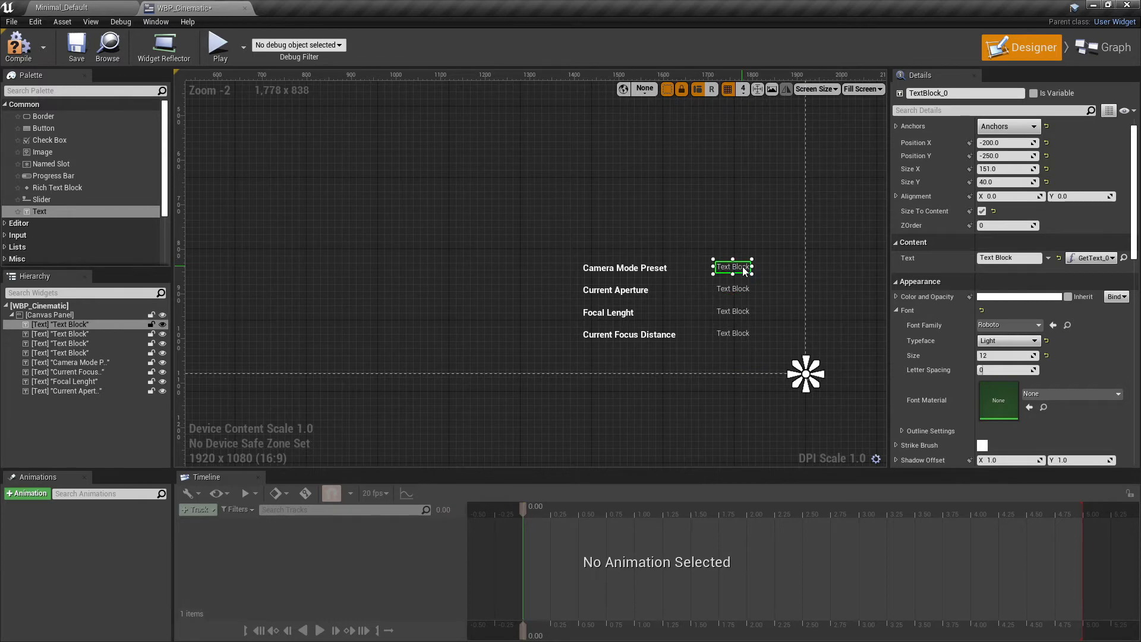
# - Try Position X values of -350, -450 and -400 for the bold Camera Mode Preset label
pyautogui.click(626, 273)
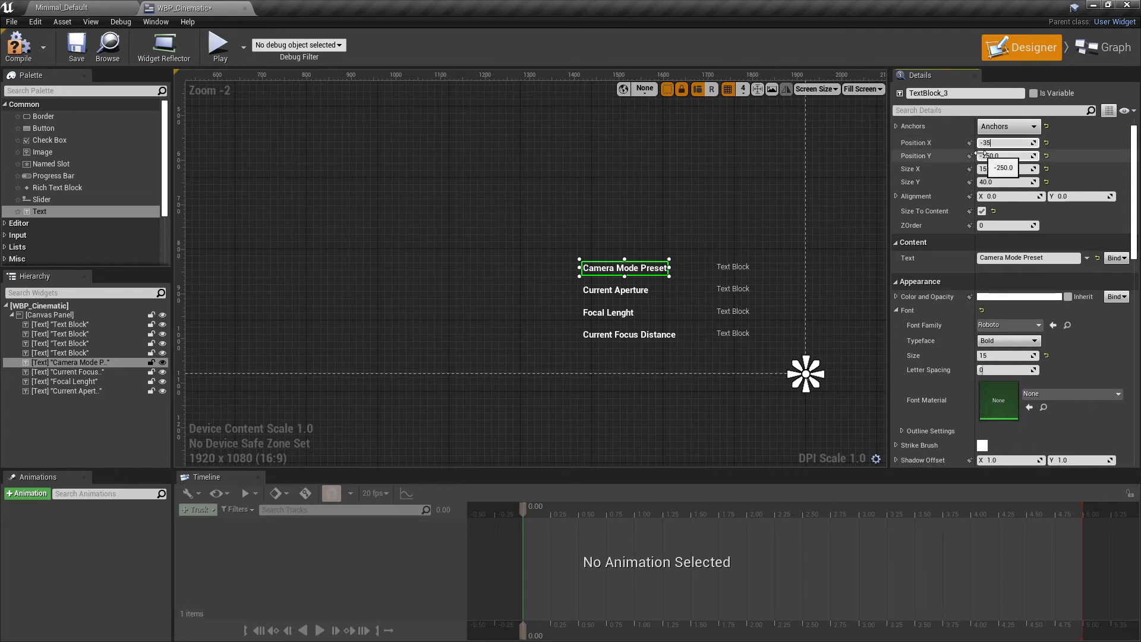
pyautogui.press('Return')
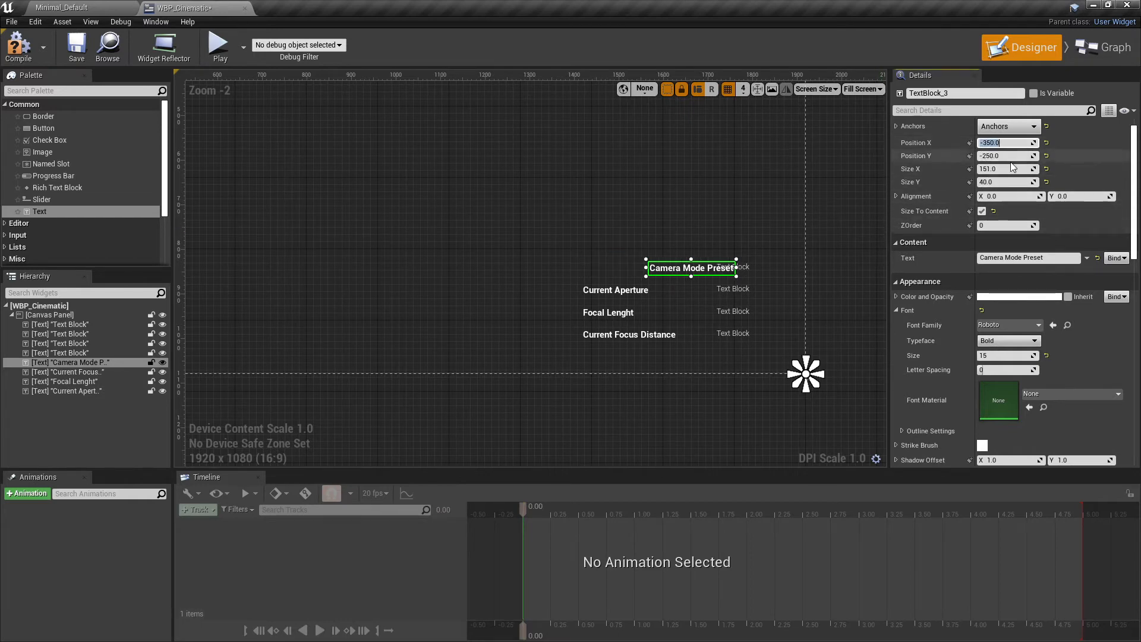
pyautogui.write('-450')
pyautogui.press('Return')
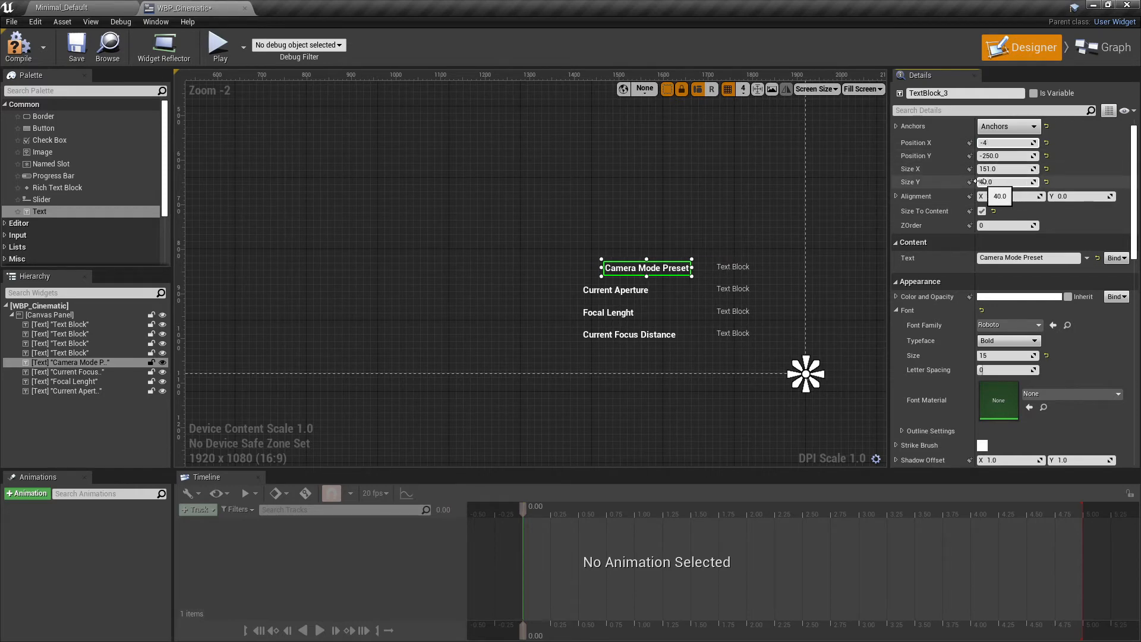
pyautogui.press('Return')
# - Set Position X to -400 for the Current Aperture, Focal Lenght and Current Focus Distance labels
pyautogui.click(627, 290)
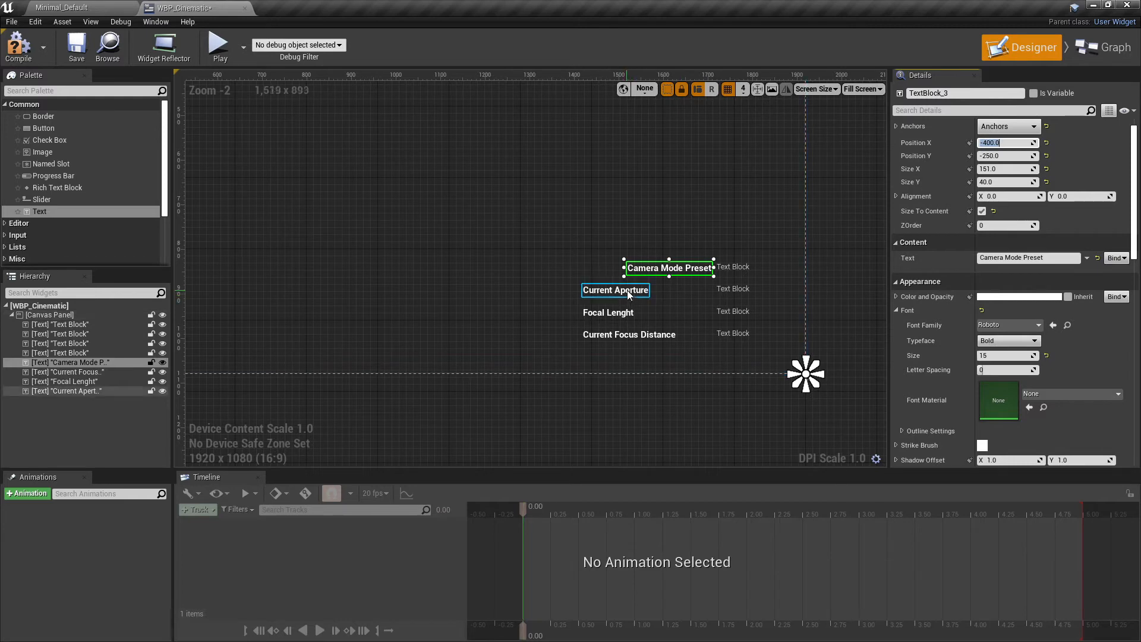
pyautogui.click(1004, 144)
pyautogui.write('-')
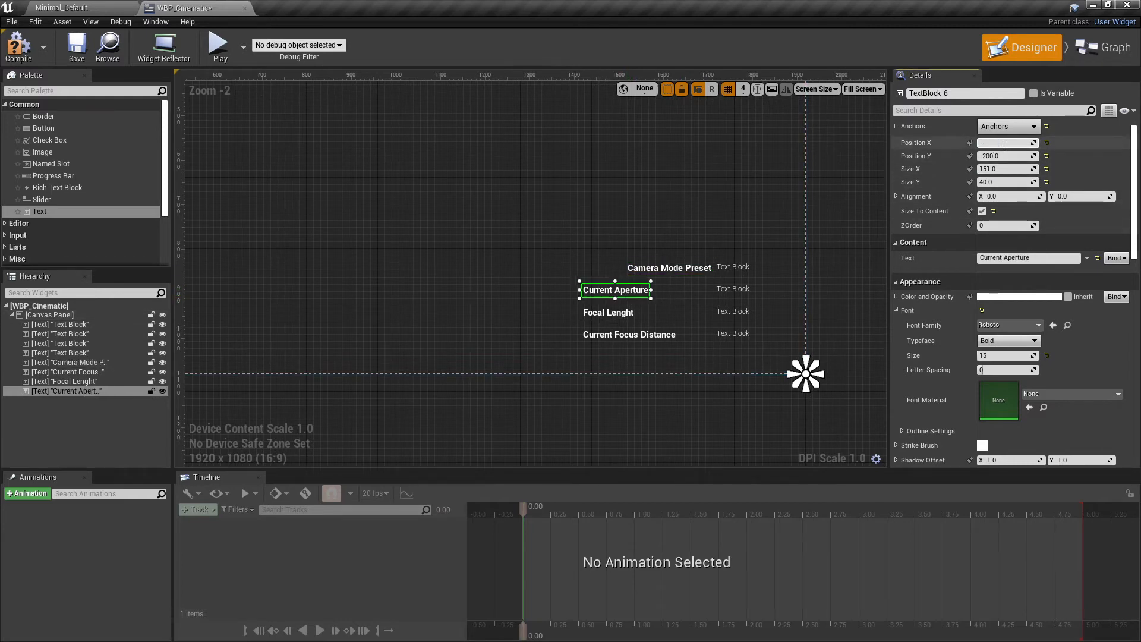
pyautogui.write('400')
pyautogui.press('Return')
pyautogui.click(608, 313)
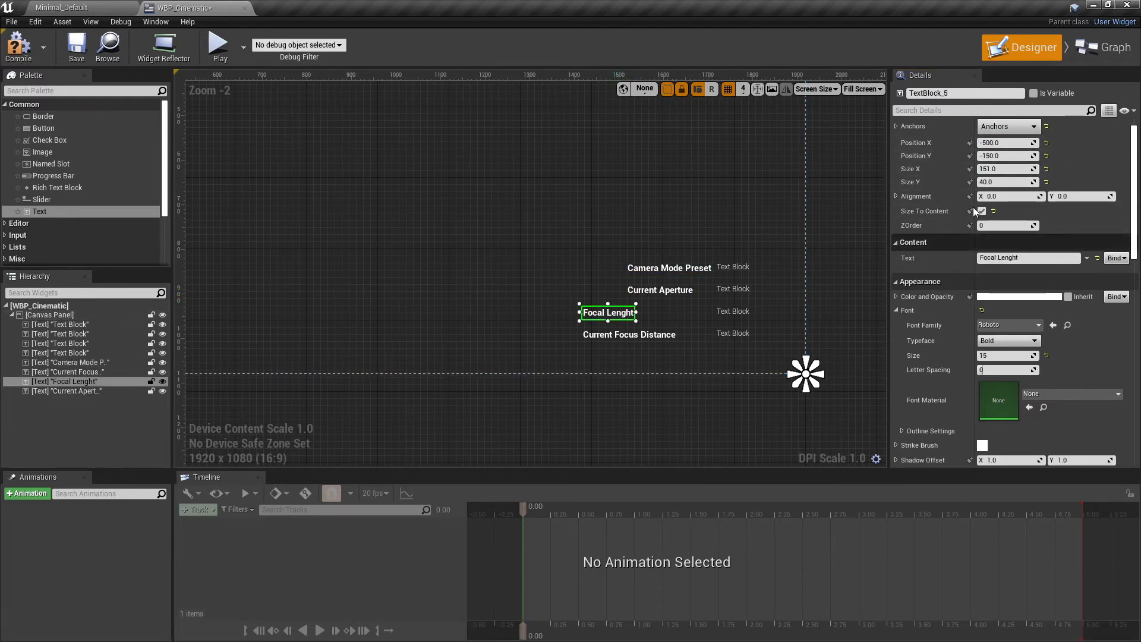
pyautogui.click(1009, 144)
pyautogui.write('-400')
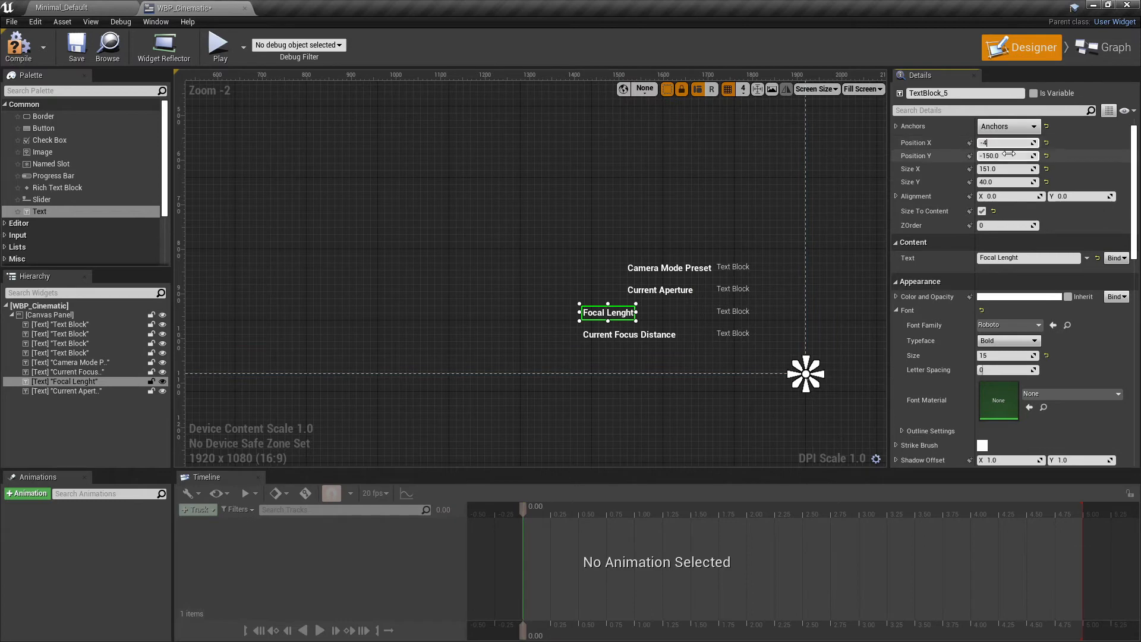
pyautogui.press('Return')
pyautogui.click(657, 336)
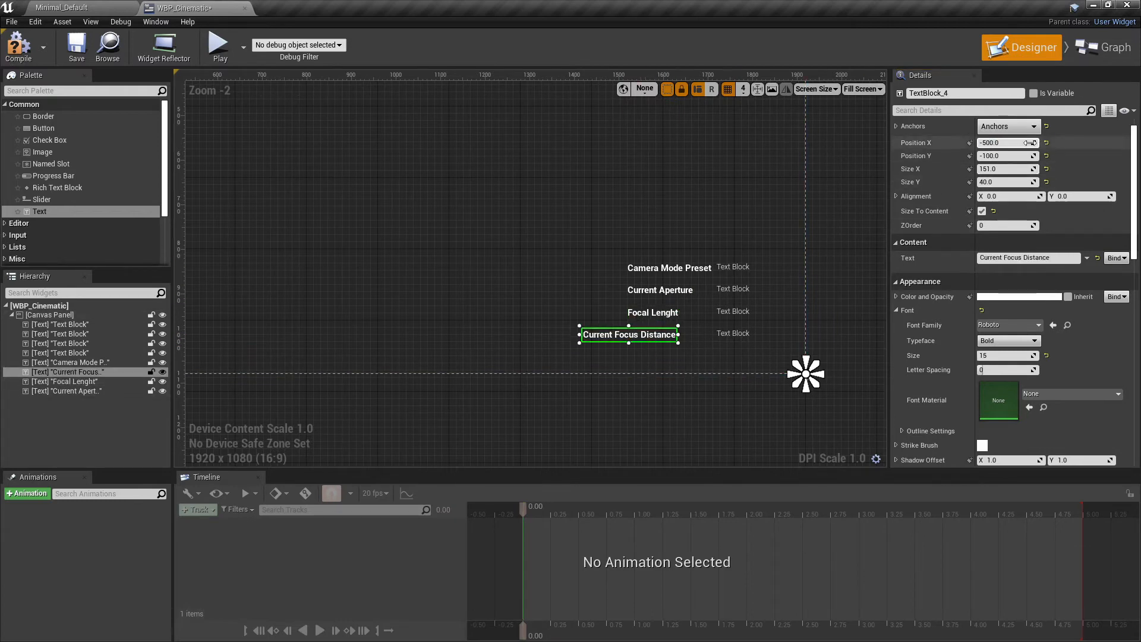
pyautogui.click(1008, 143)
pyautogui.write('-400')
pyautogui.press('Return')
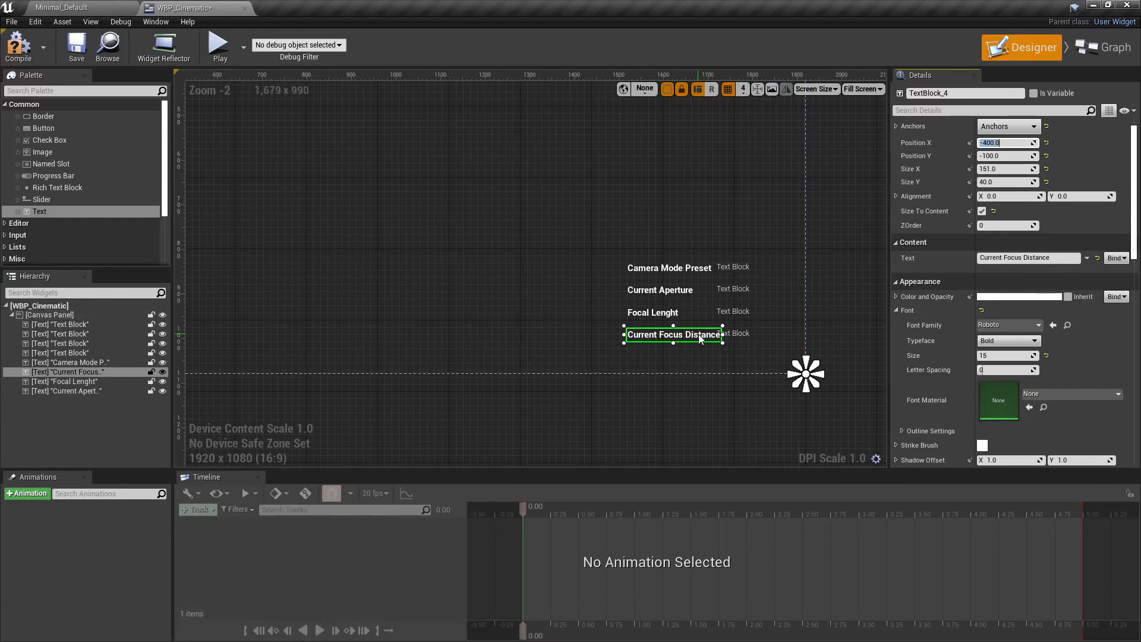
# - Set Position X to -450 for the Current Focus Distance and Focal Lenght labels
pyautogui.write('-')
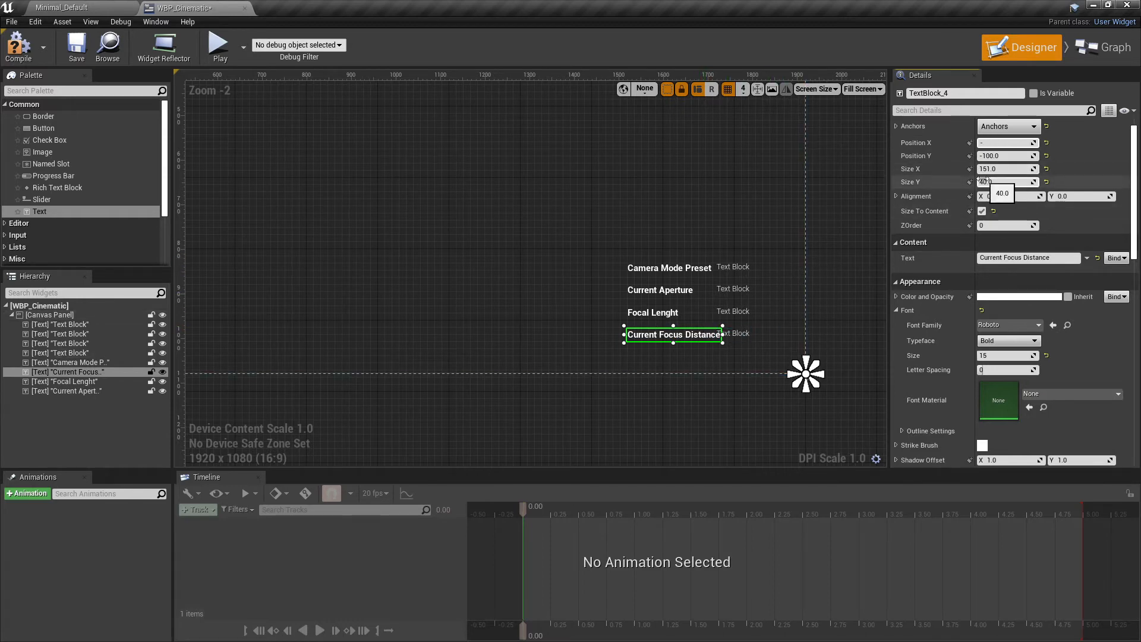
pyautogui.write('450')
pyautogui.press('Return')
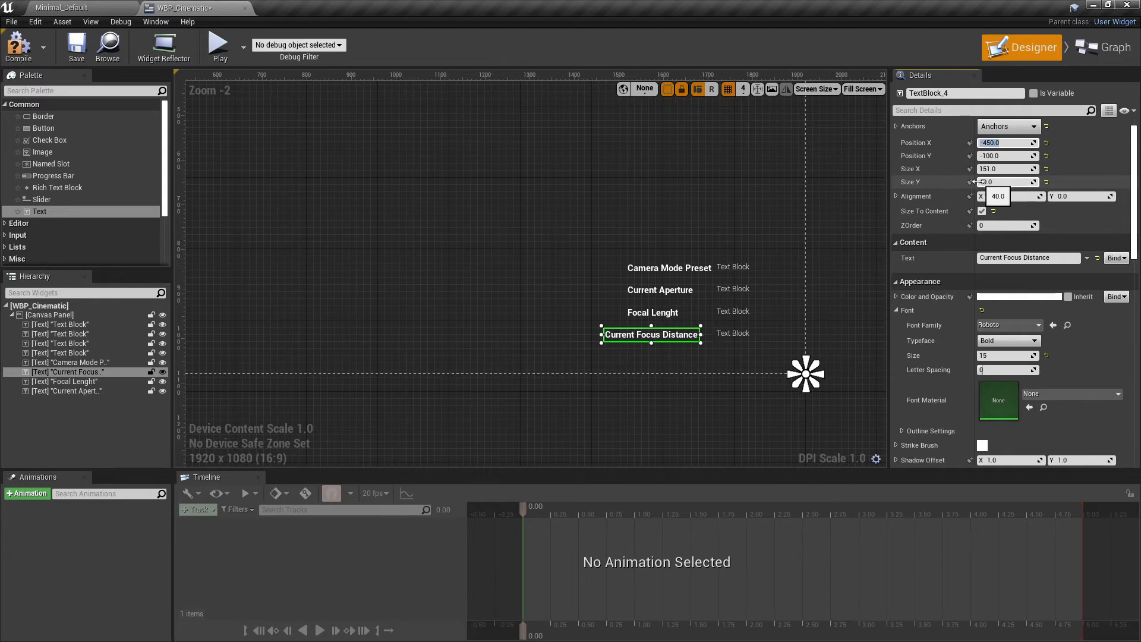
pyautogui.click(64, 381)
pyautogui.click(1010, 143)
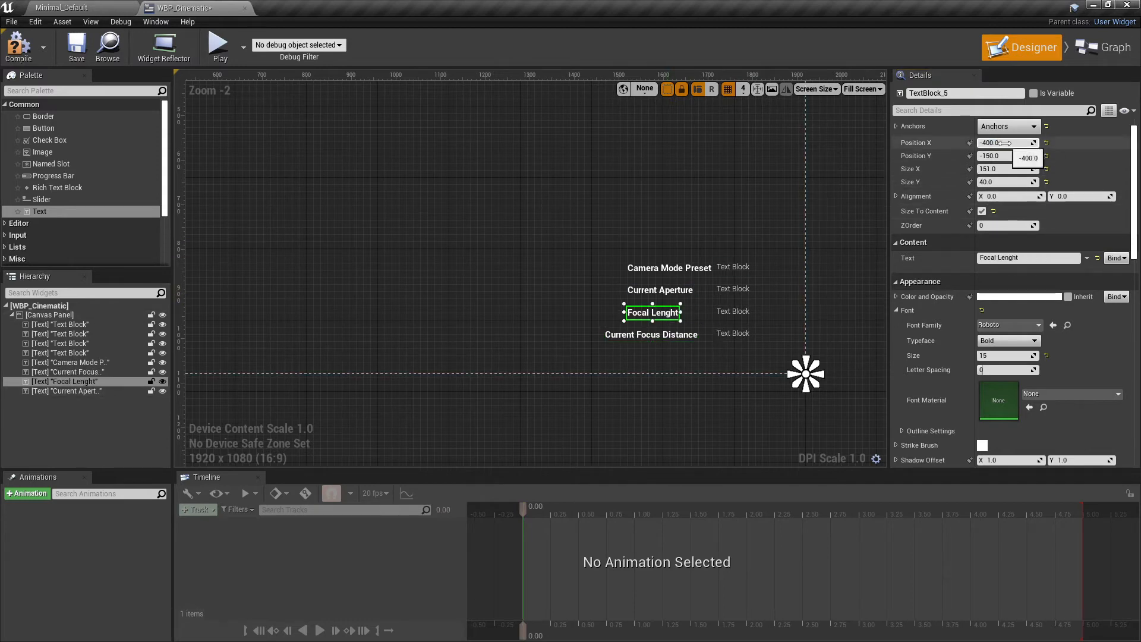
pyautogui.write('-')
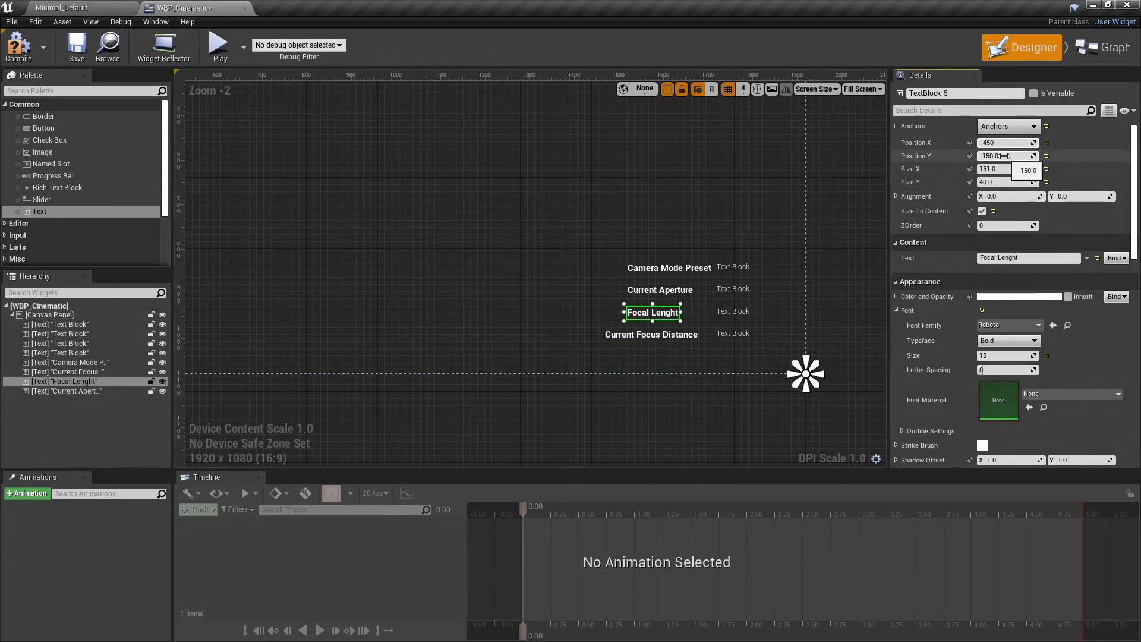
pyautogui.press('Return')
# - Set Position X to -450 for the Current Aperture and Camera Mode Preset labels
pyautogui.click(660, 290)
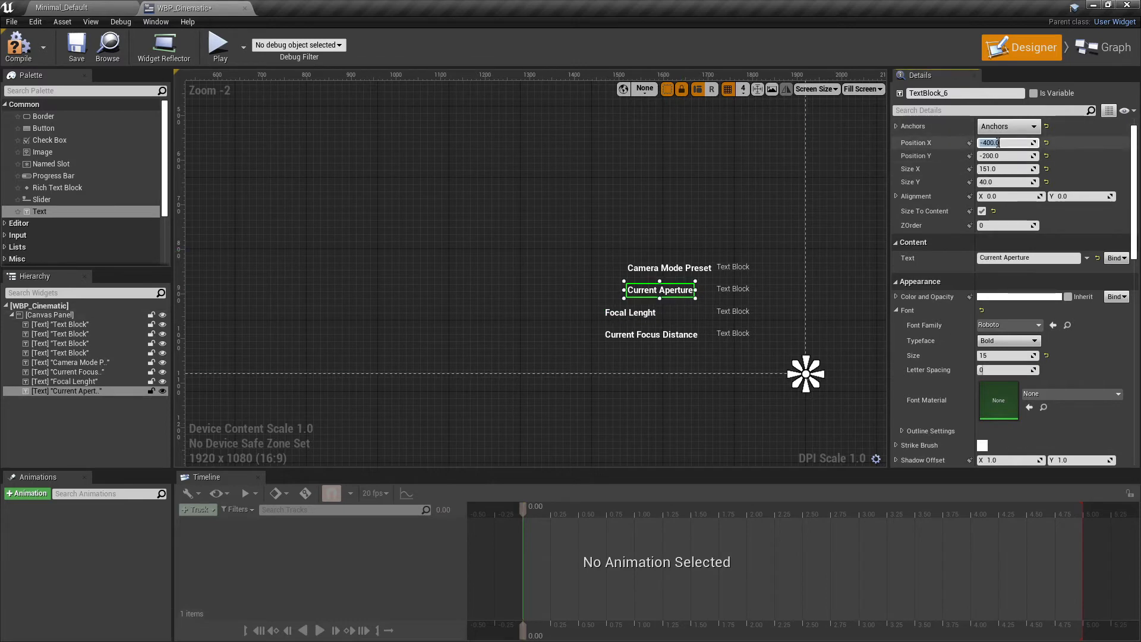
pyautogui.write('-450')
pyautogui.press('Return')
pyautogui.click(70, 362)
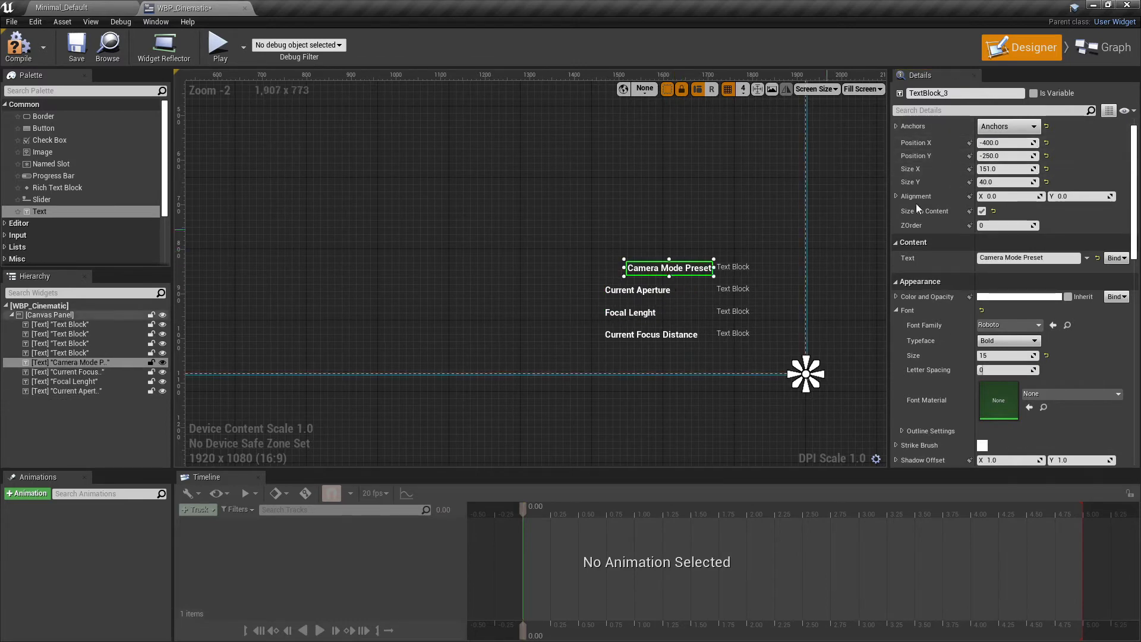
pyautogui.write('-450')
pyautogui.press('Return')
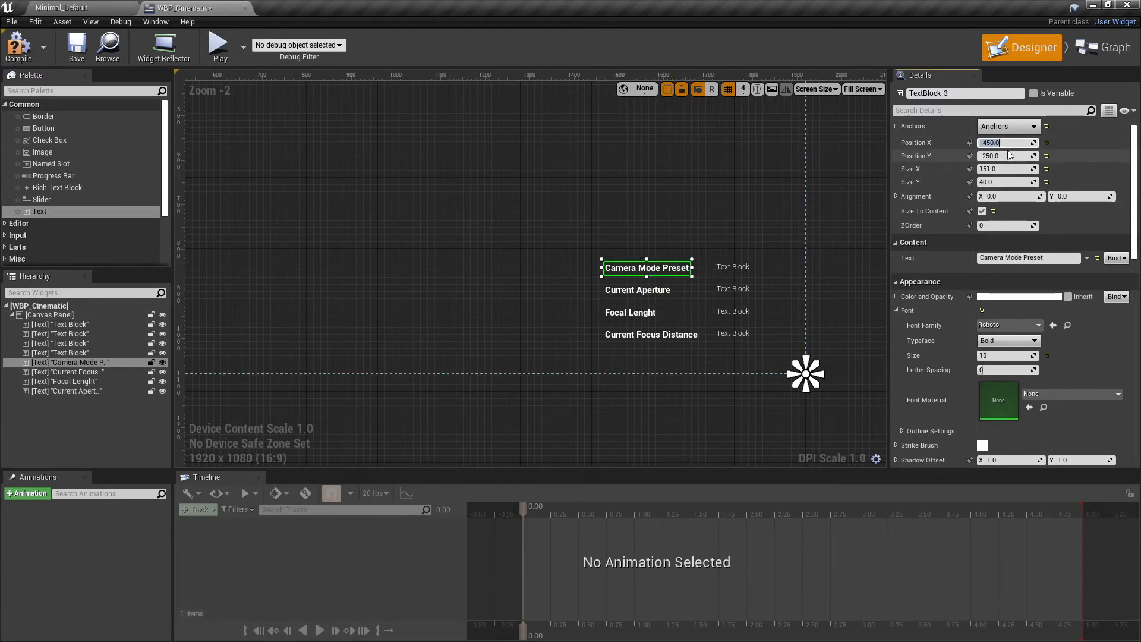
# - Play the Minimal_Default level to check the HUD labels in-game, return to the WBP_Cinematic designer and stop the simulation
pyautogui.click(754, 220)
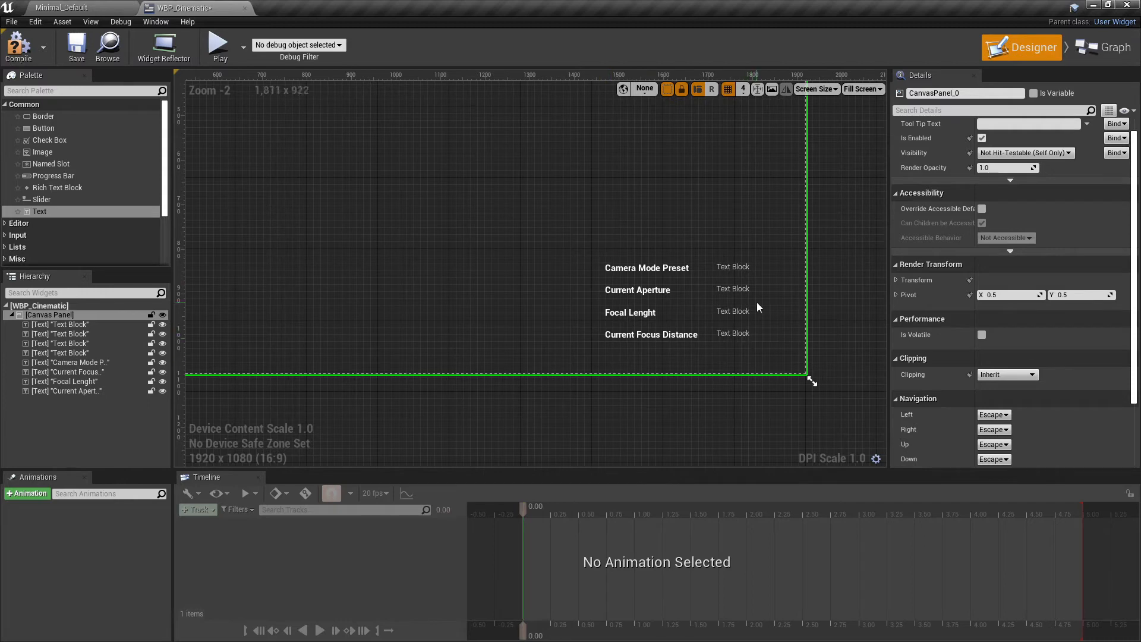
pyautogui.click(62, 8)
pyautogui.click(589, 44)
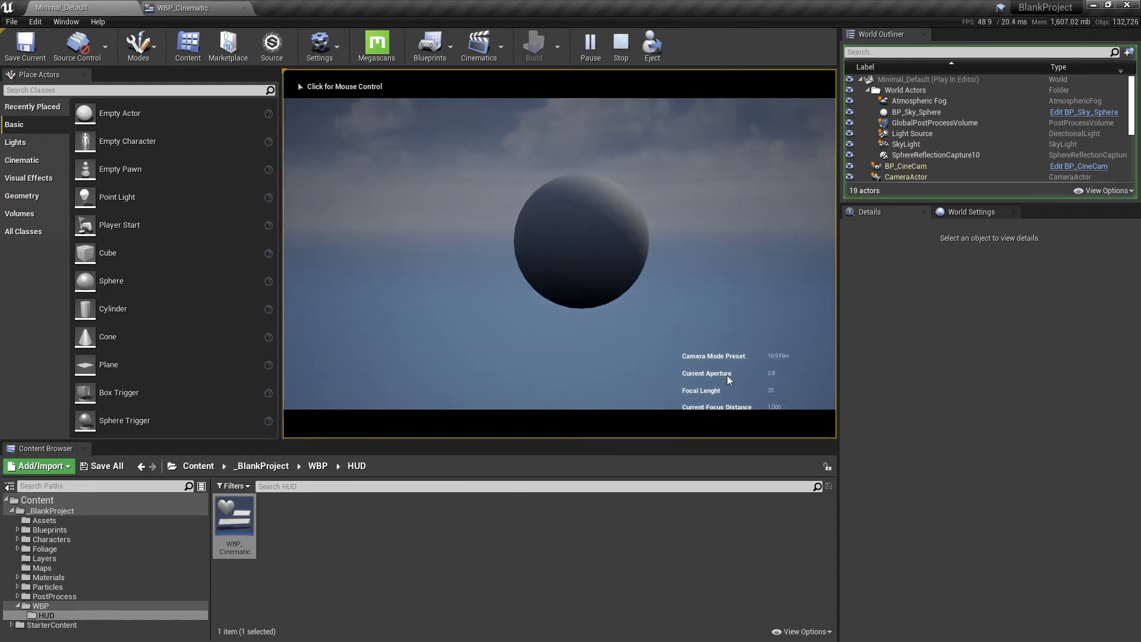
pyautogui.click(182, 8)
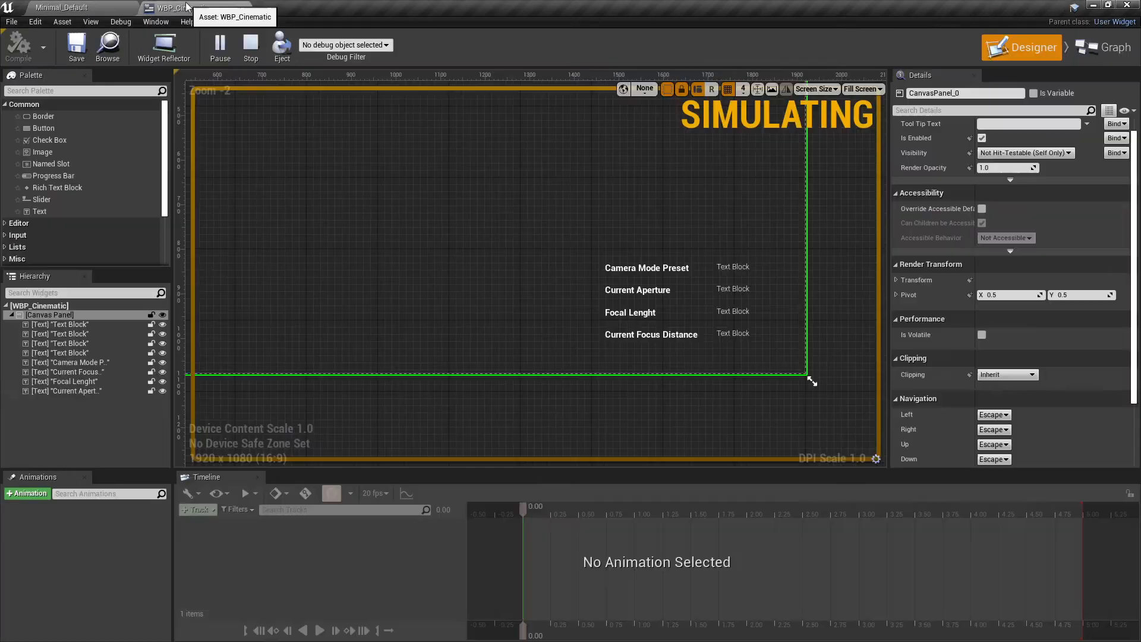
pyautogui.click(667, 334)
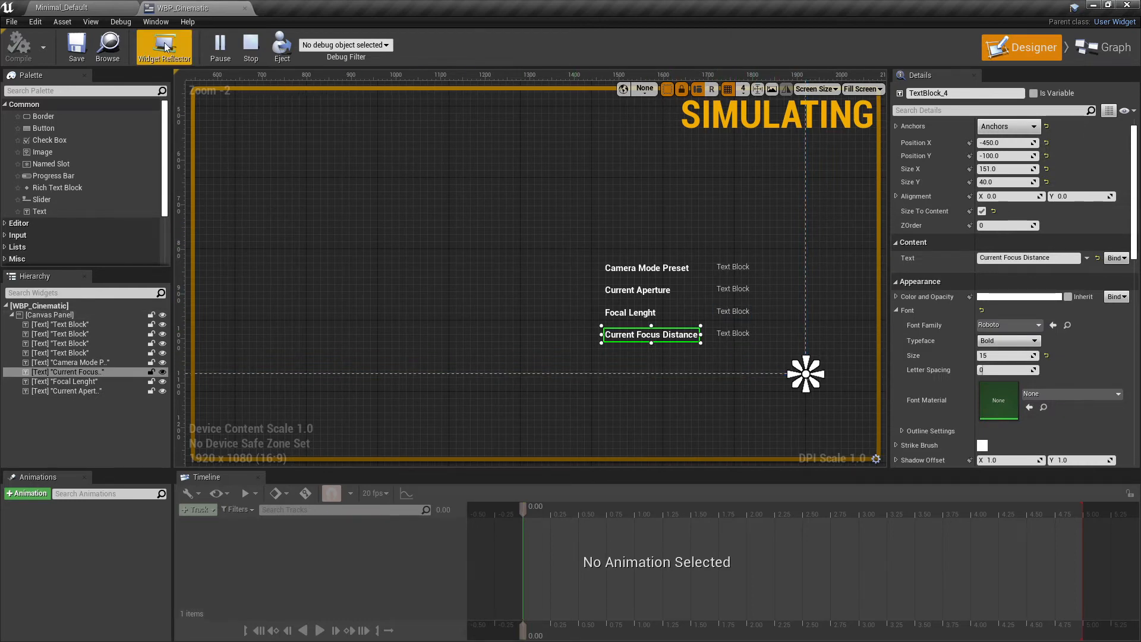
pyautogui.click(250, 46)
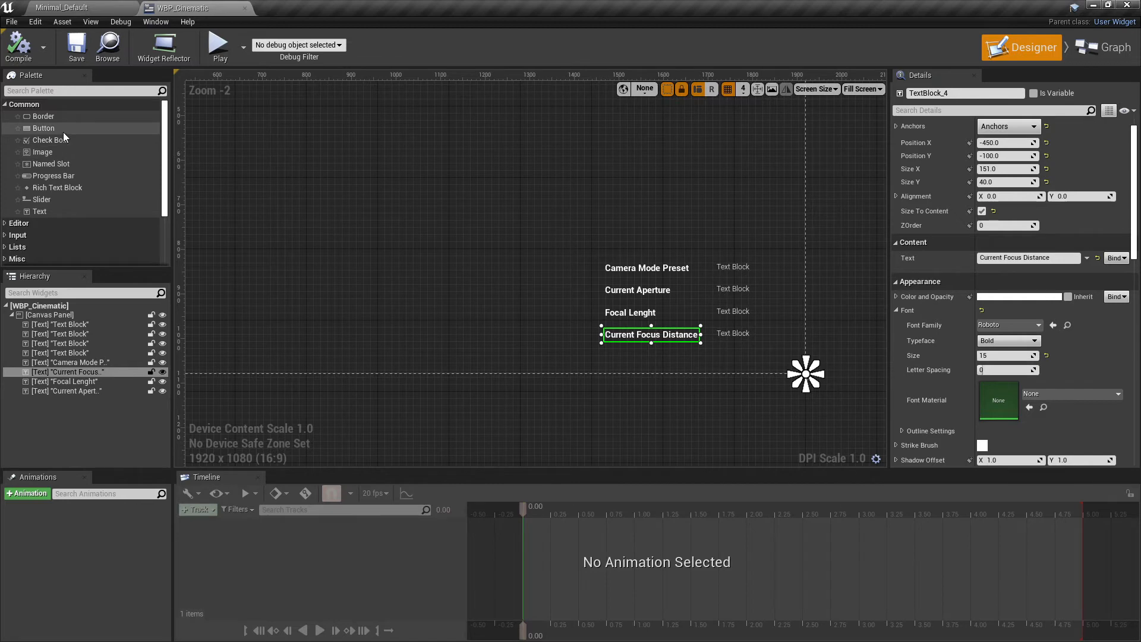
# - Add a Button about 357 by 217 over the label block and place it first under the Canvas Panel, behind the texts
pyautogui.moveTo(63, 132); pyautogui.dragTo(763, 359)
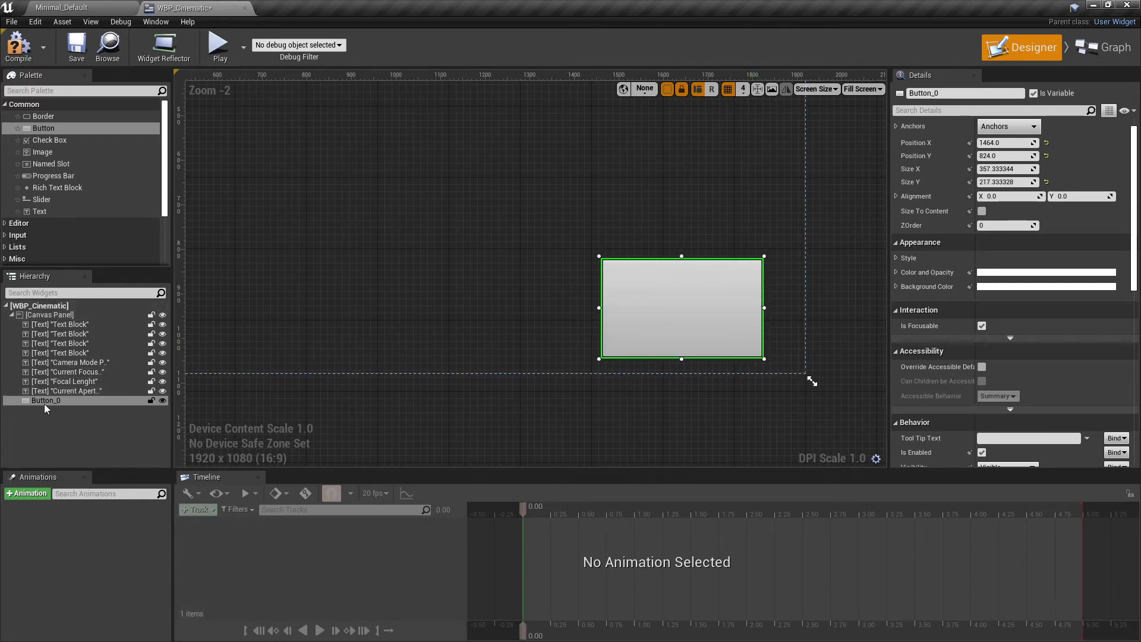
pyautogui.moveTo(45, 404); pyautogui.dragTo(71, 322)
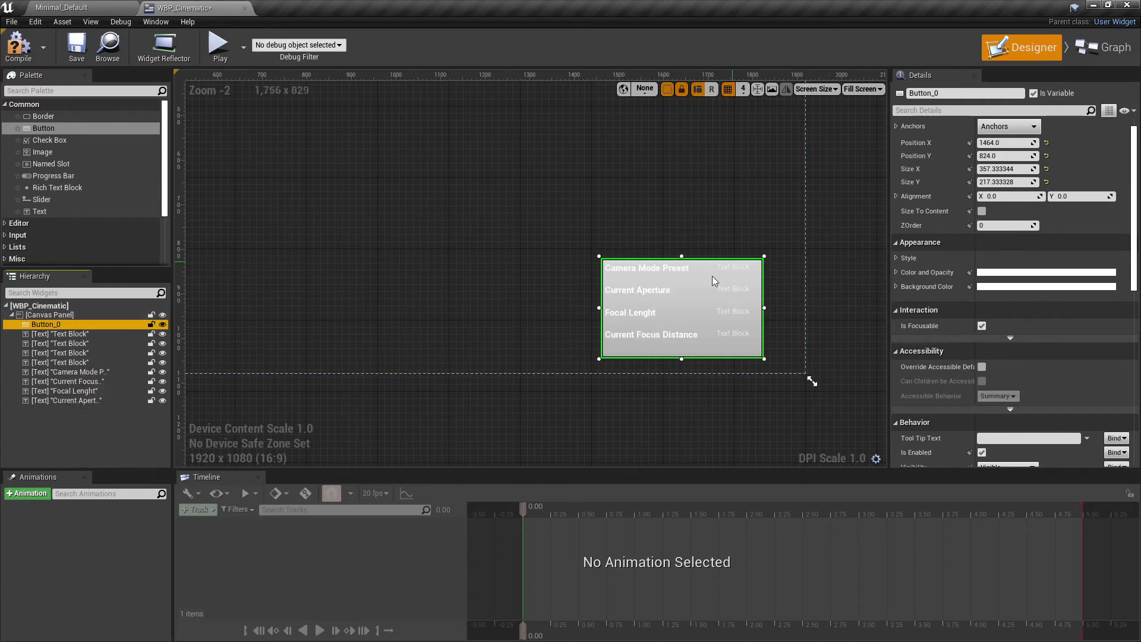
pyautogui.click(702, 346)
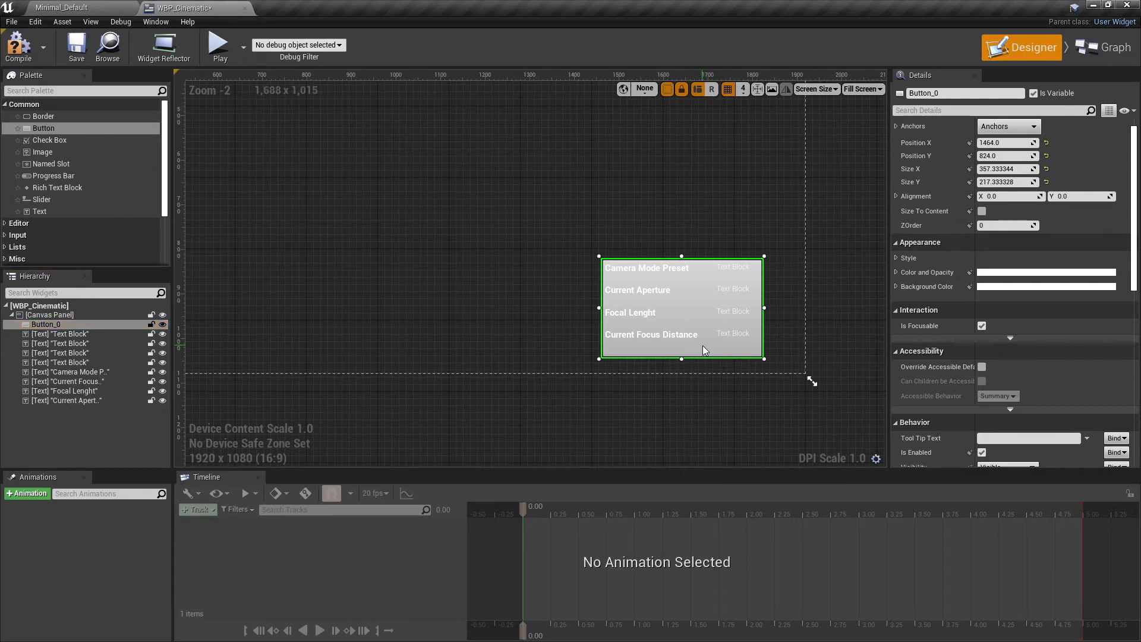
# - Nudge the background button up and left to Position X 1456 and Position Y 812
pyautogui.press('Up')
pyautogui.press('Up')
pyautogui.press('Up')
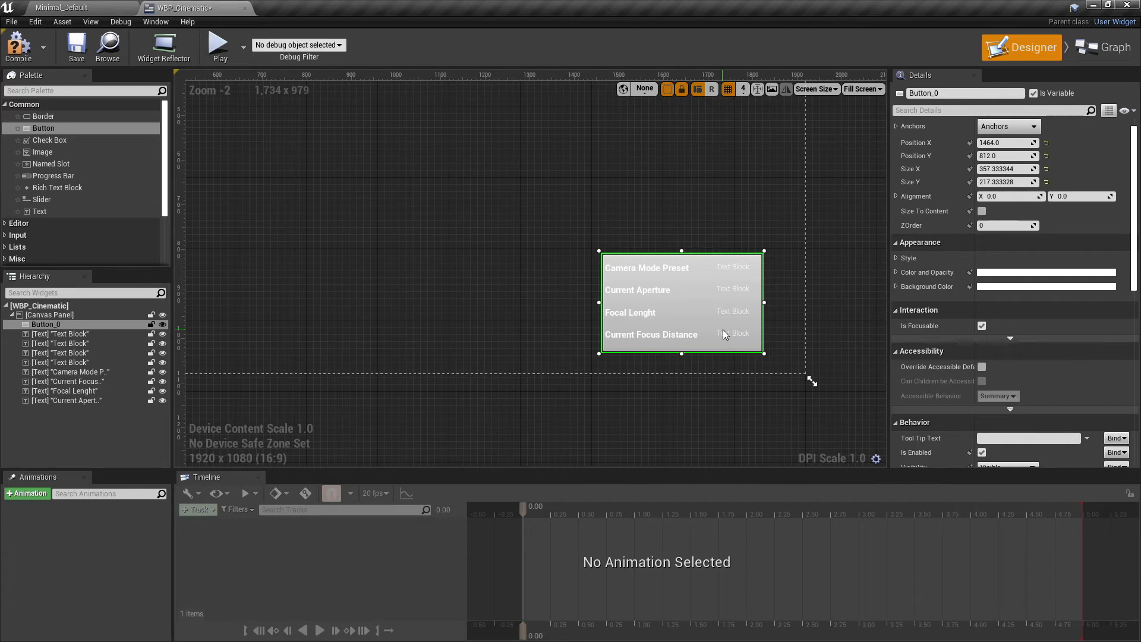
pyautogui.press('Left')
pyautogui.press('Left')
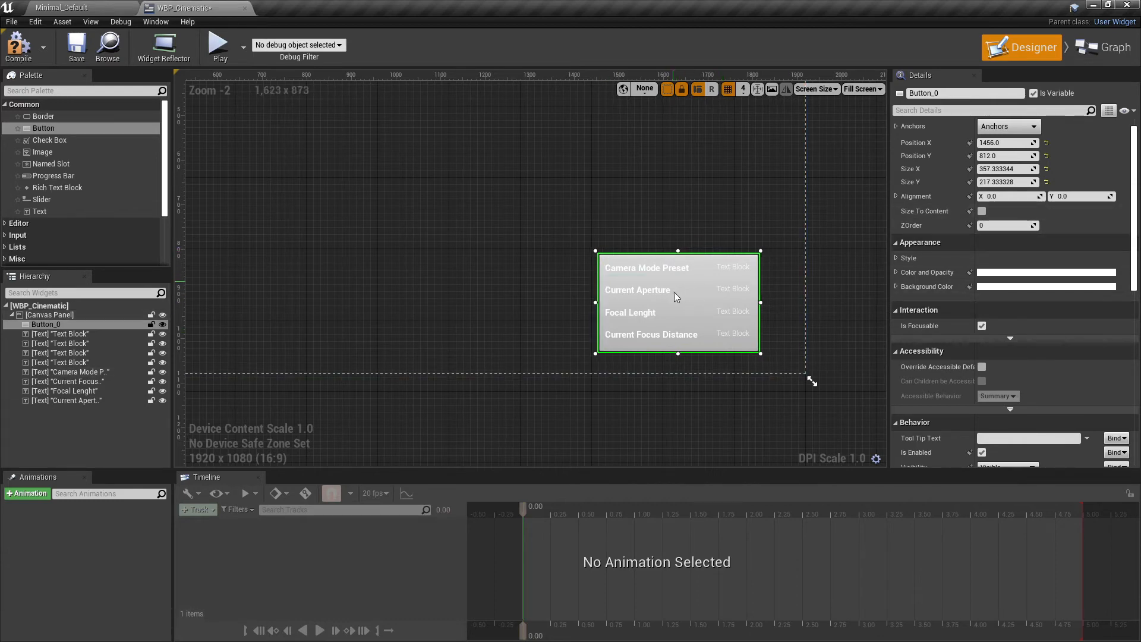
# - Set the alpha of the background button's Color and Opacity to 0.25
pyautogui.scroll(-1, 986, 306)
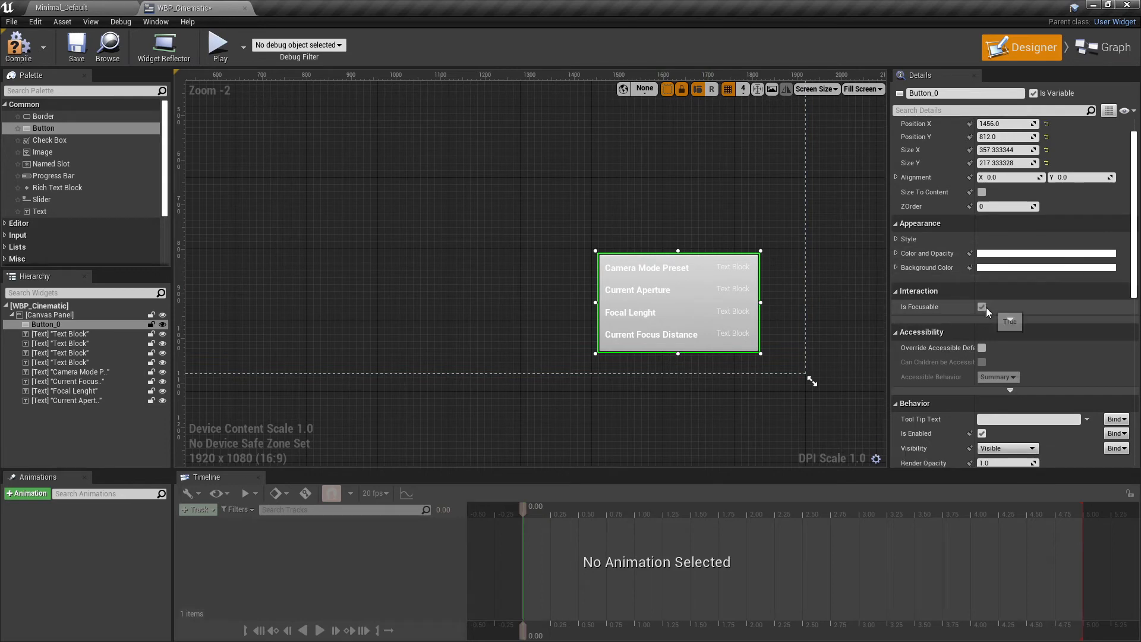
pyautogui.scroll(-2, 974, 329)
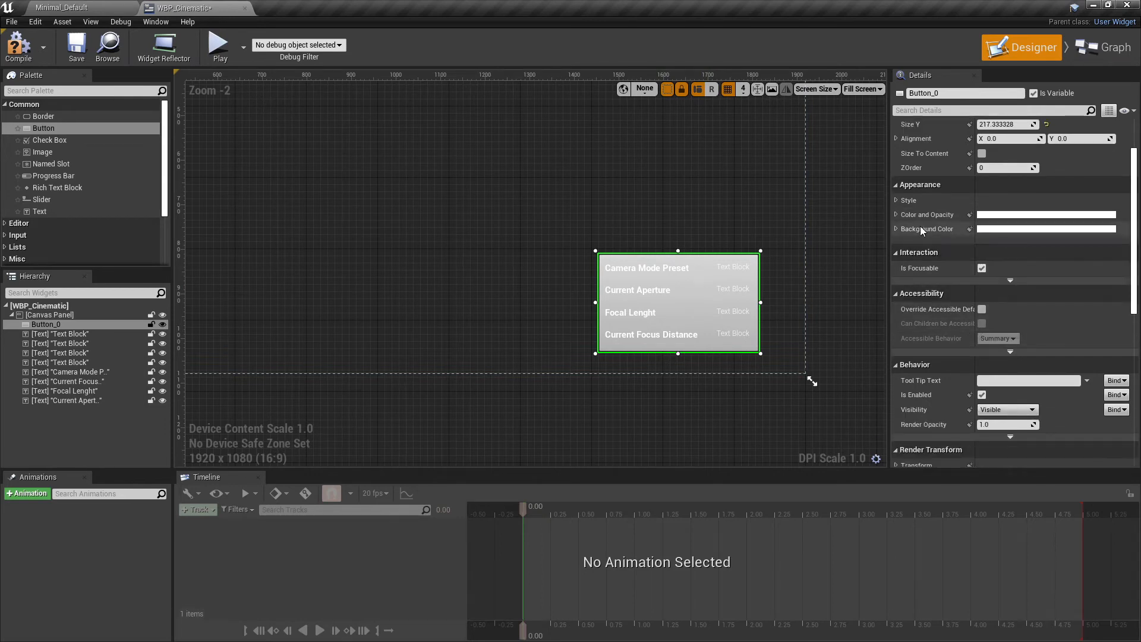
pyautogui.click(895, 214)
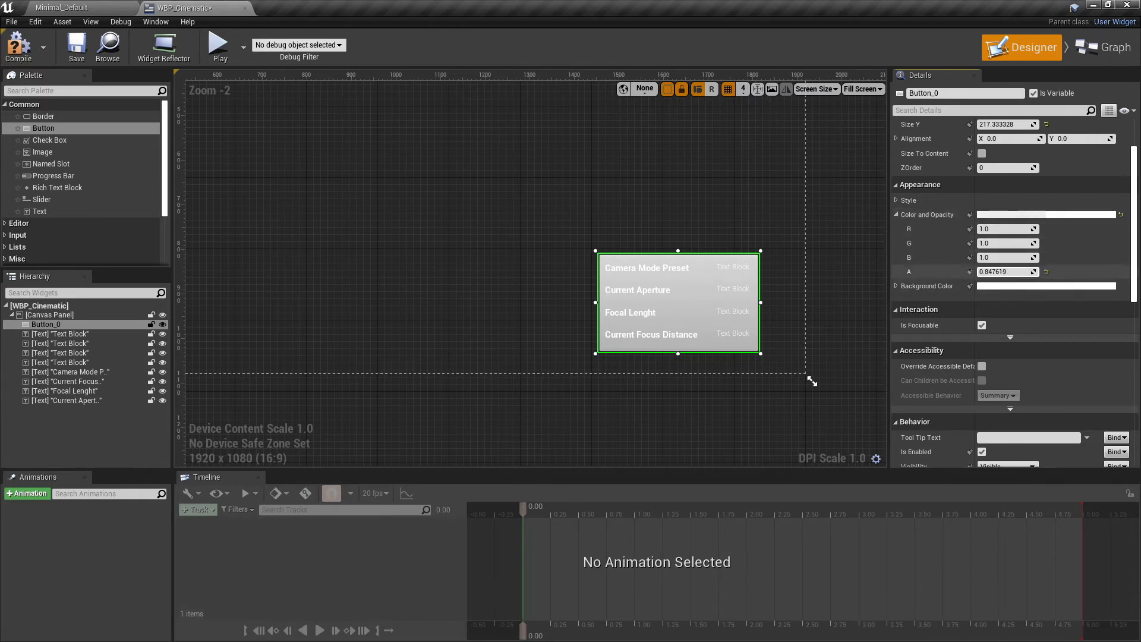
pyautogui.click(1007, 271)
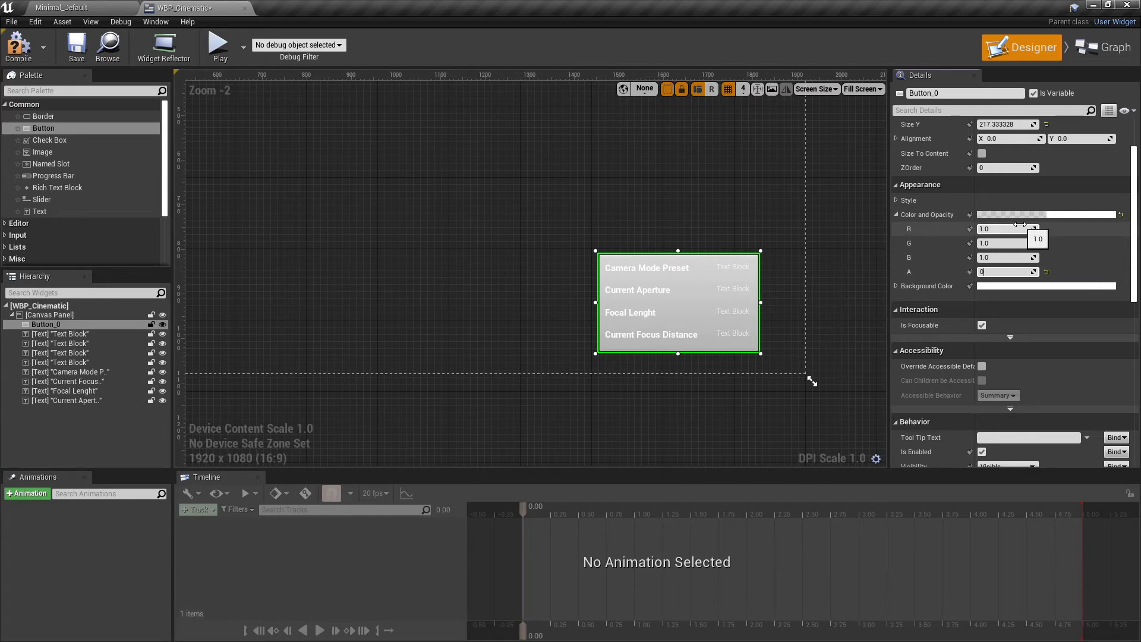
# - Set the tint alpha of the background button's Normal style to 0.25
pyautogui.click(896, 201)
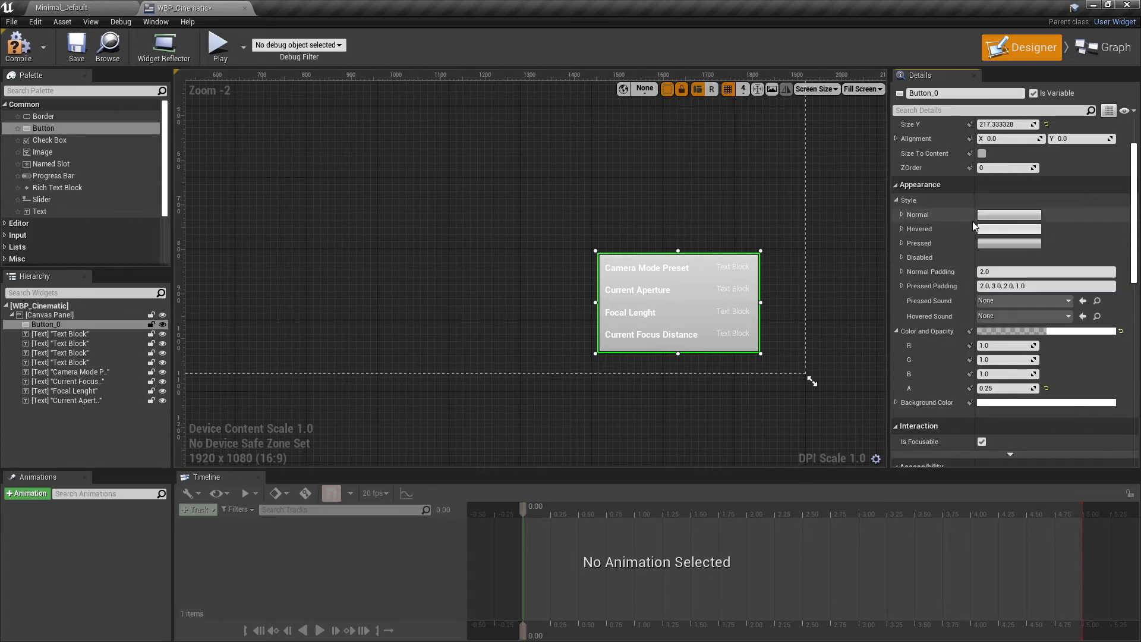
pyautogui.click(928, 215)
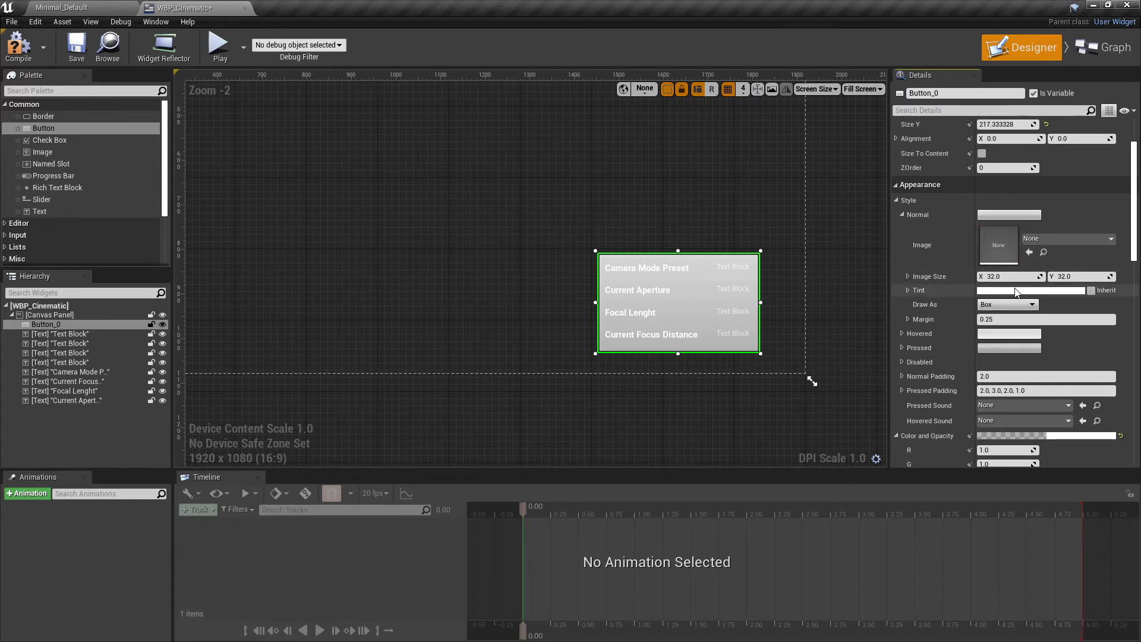
pyautogui.click(908, 291)
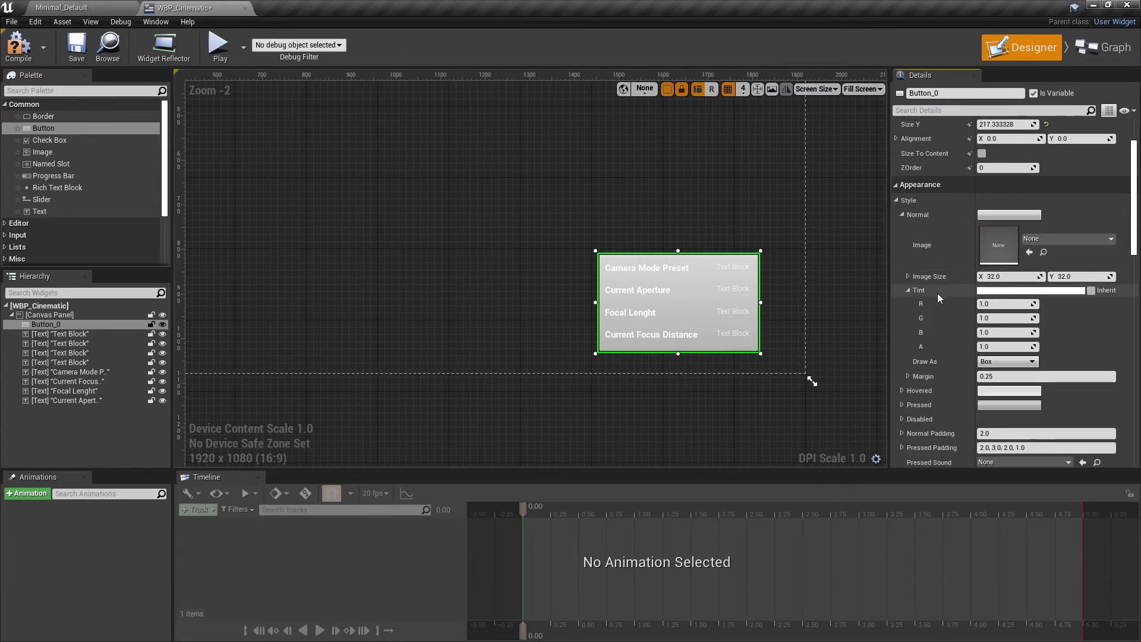
pyautogui.click(1005, 347)
pyautogui.write('0.2')
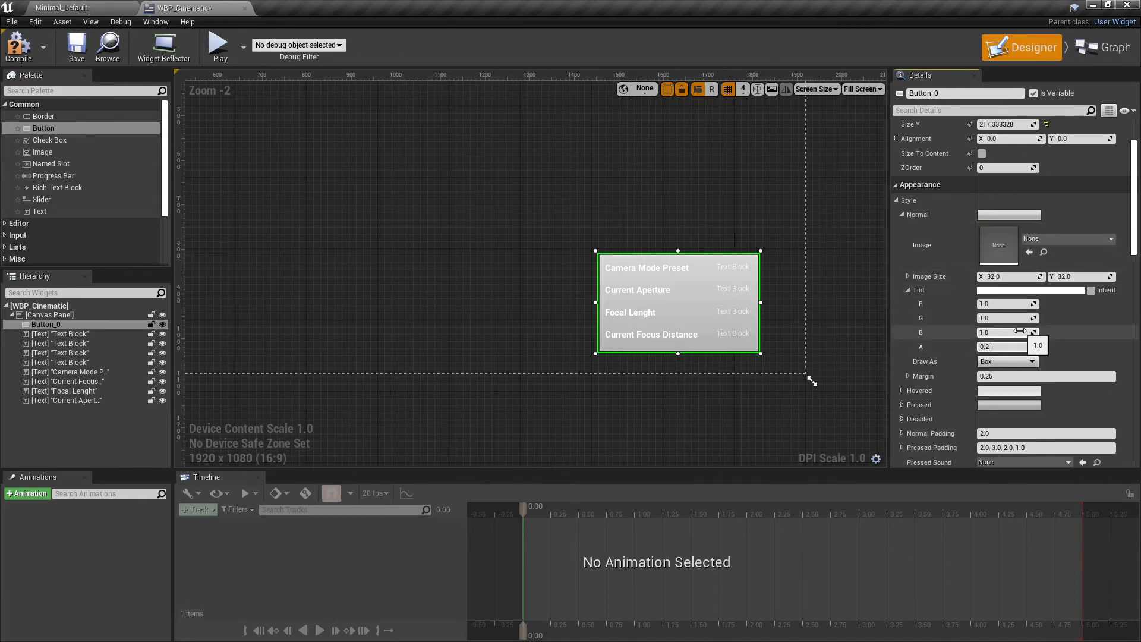
pyautogui.write('5')
pyautogui.press('Return')
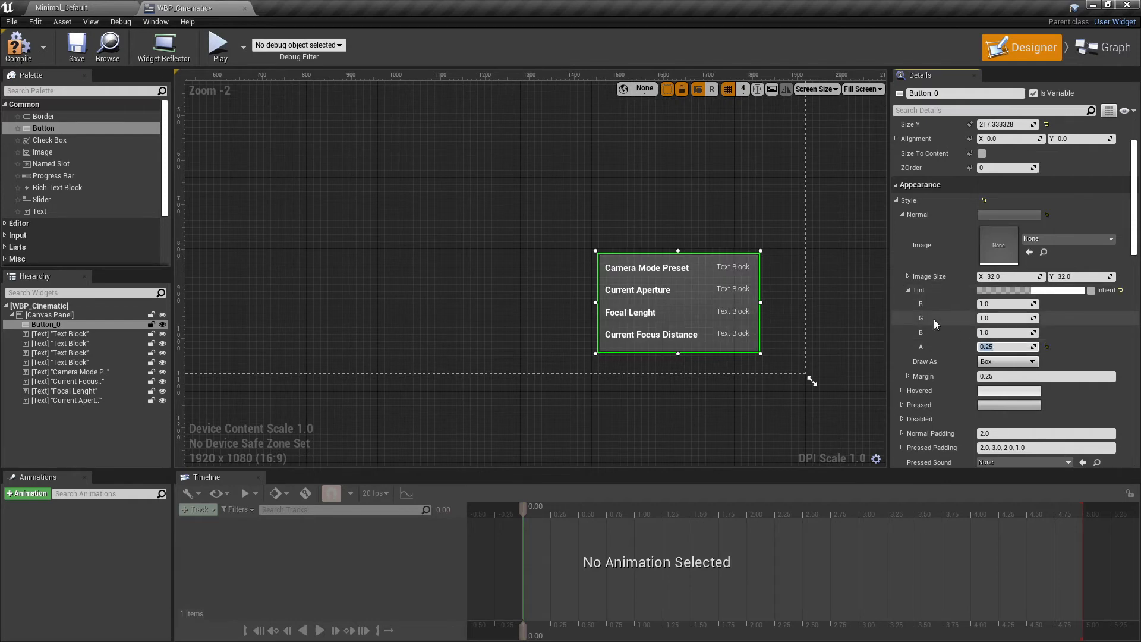
# - Look through the background button's remaining properties, collapsing the Normal style and Color and Opacity groups
pyautogui.scroll(-3, 965, 338)
pyautogui.scroll(-5, 967, 340)
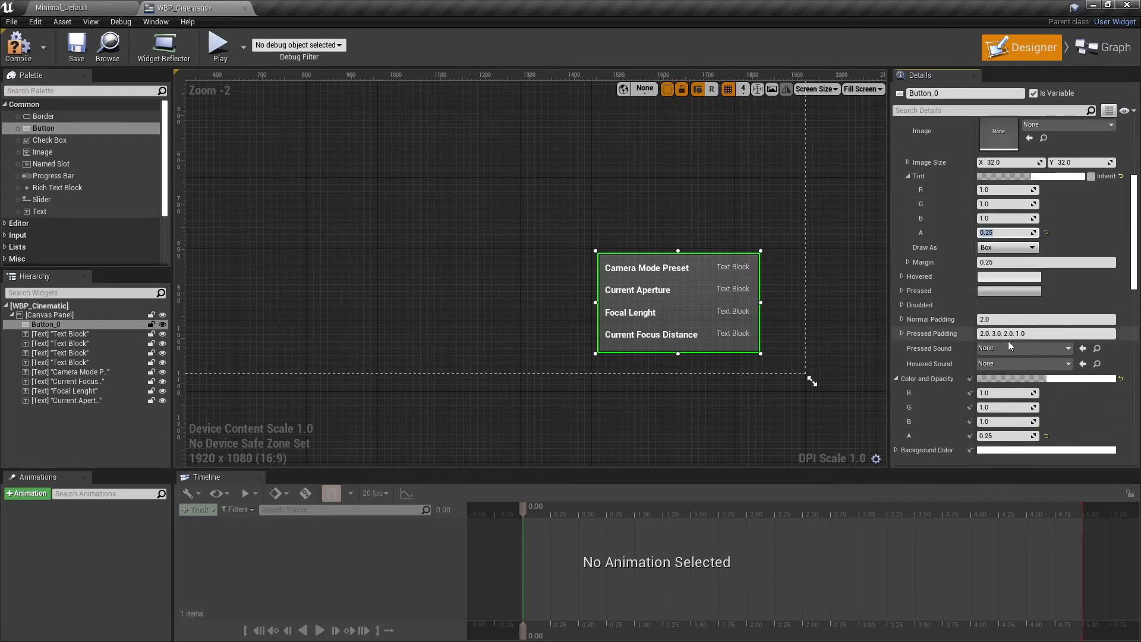
pyautogui.scroll(-5, 1035, 346)
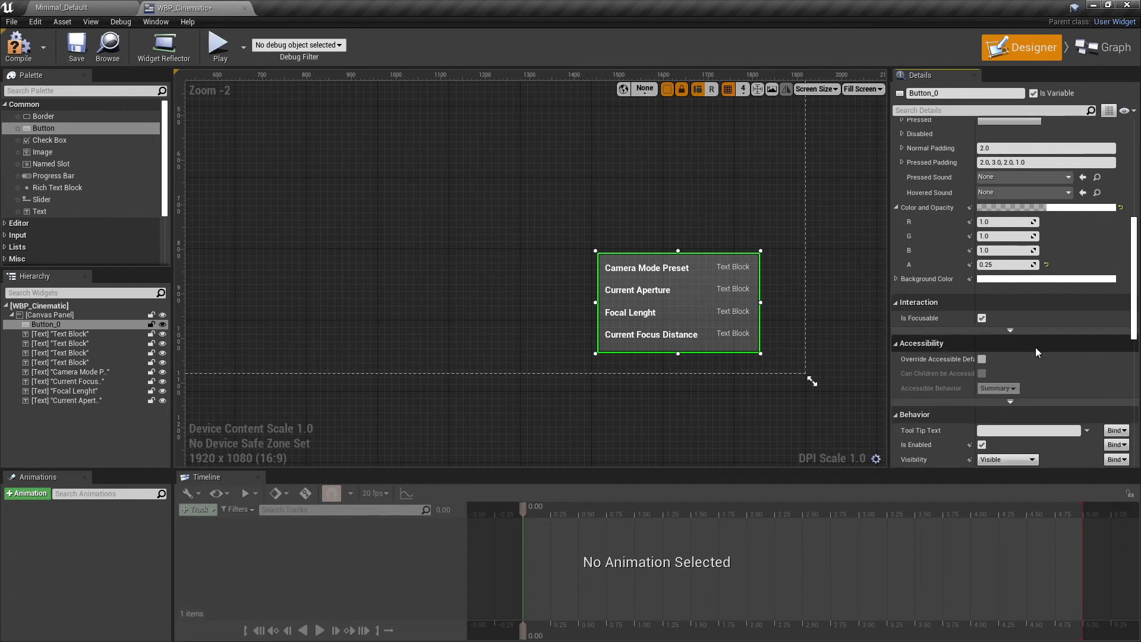
pyautogui.scroll(-4, 1035, 348)
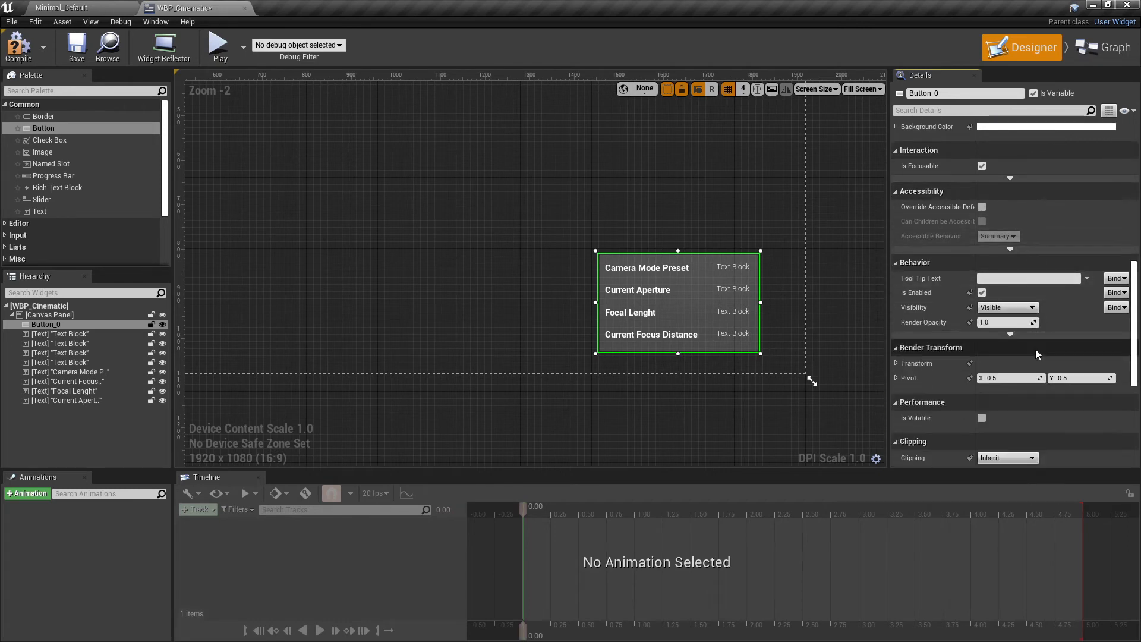
pyautogui.scroll(9, 1035, 349)
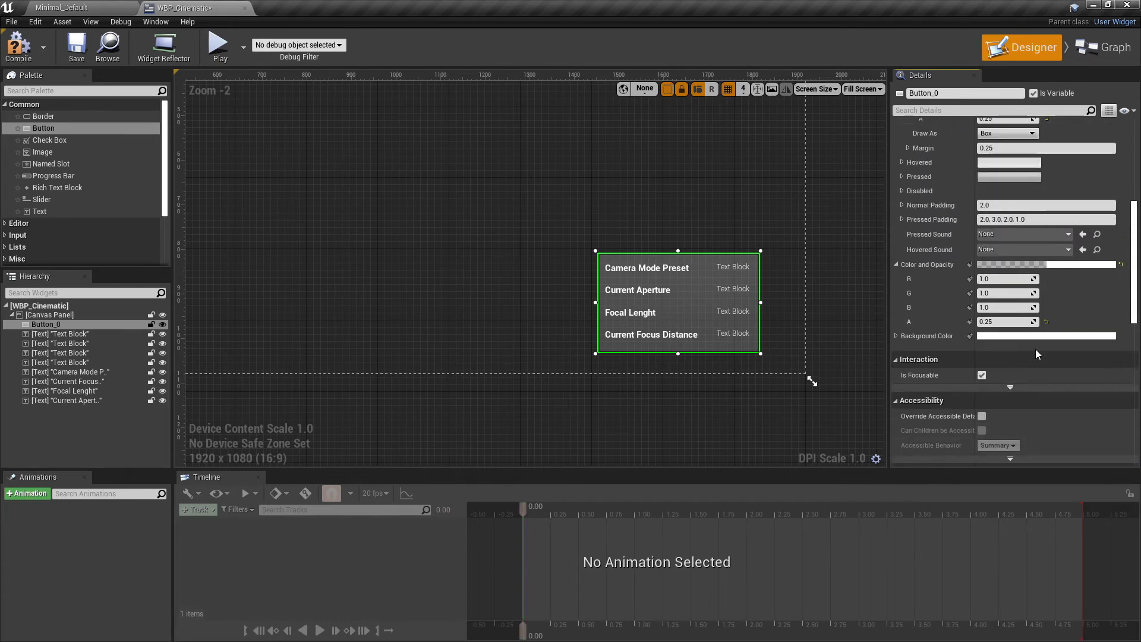
pyautogui.scroll(6, 1031, 343)
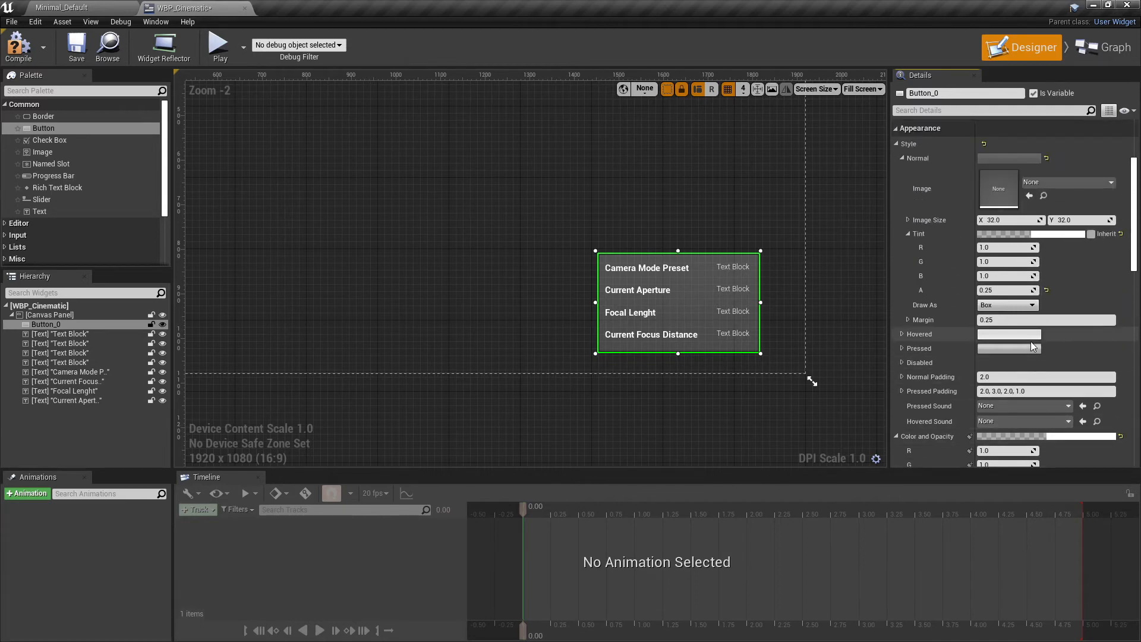
pyautogui.scroll(3, 1031, 341)
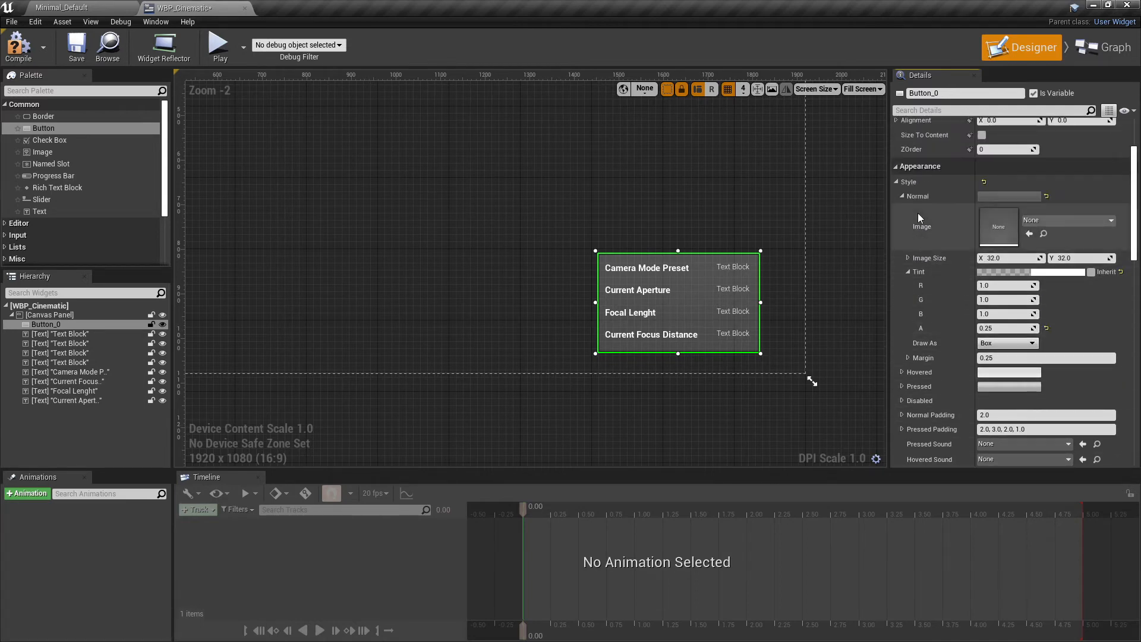
pyautogui.click(899, 198)
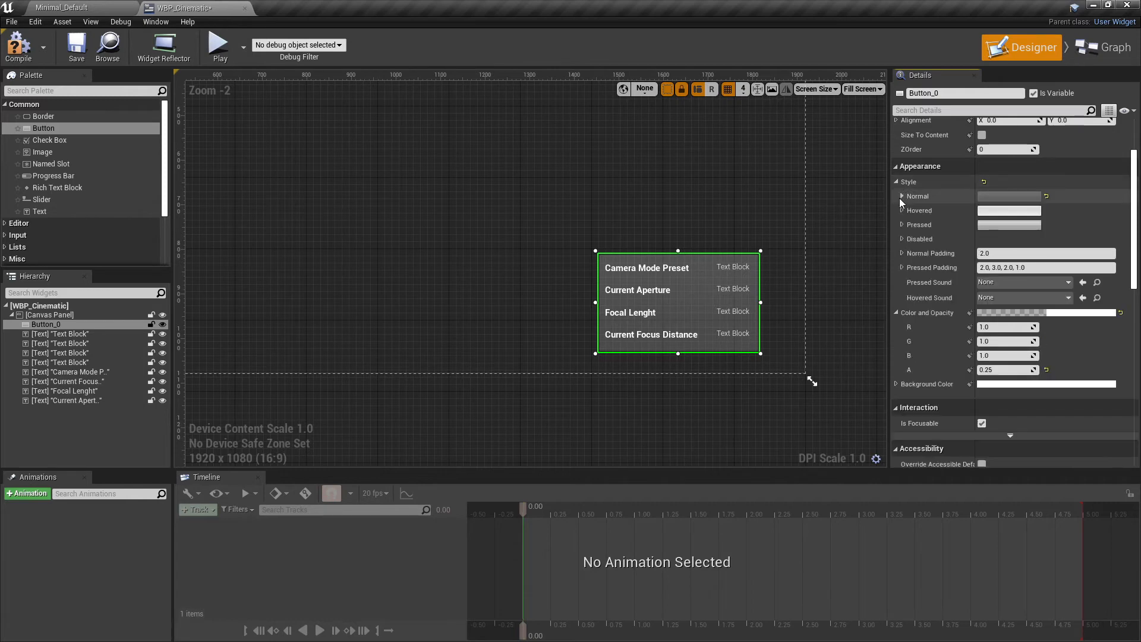
pyautogui.click(896, 313)
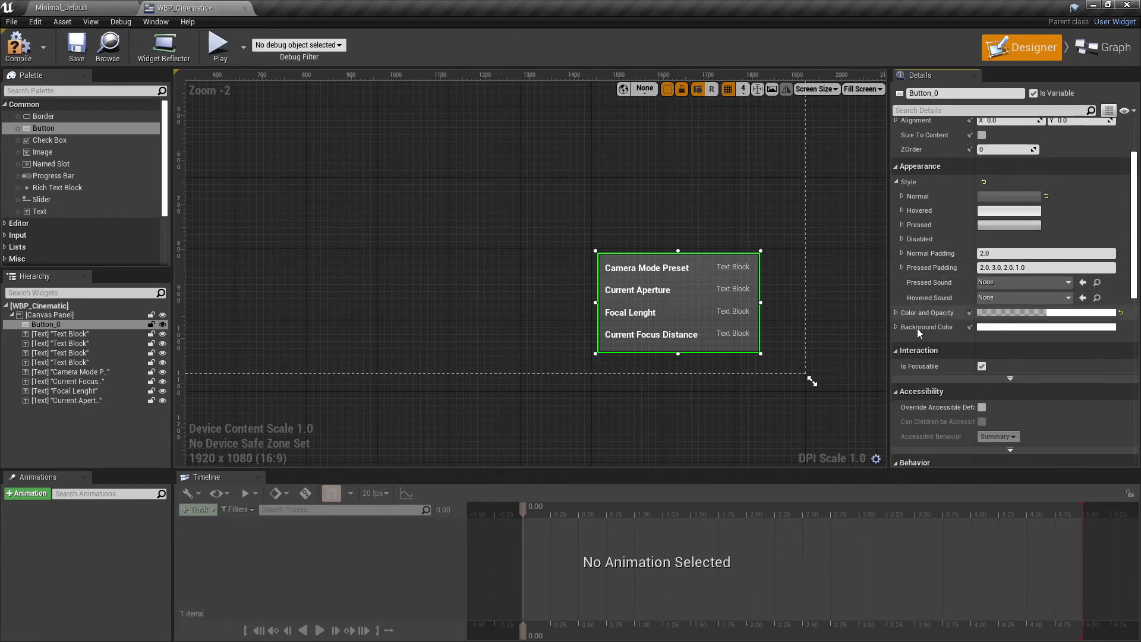
pyautogui.scroll(-3, 925, 352)
pyautogui.scroll(5, 928, 354)
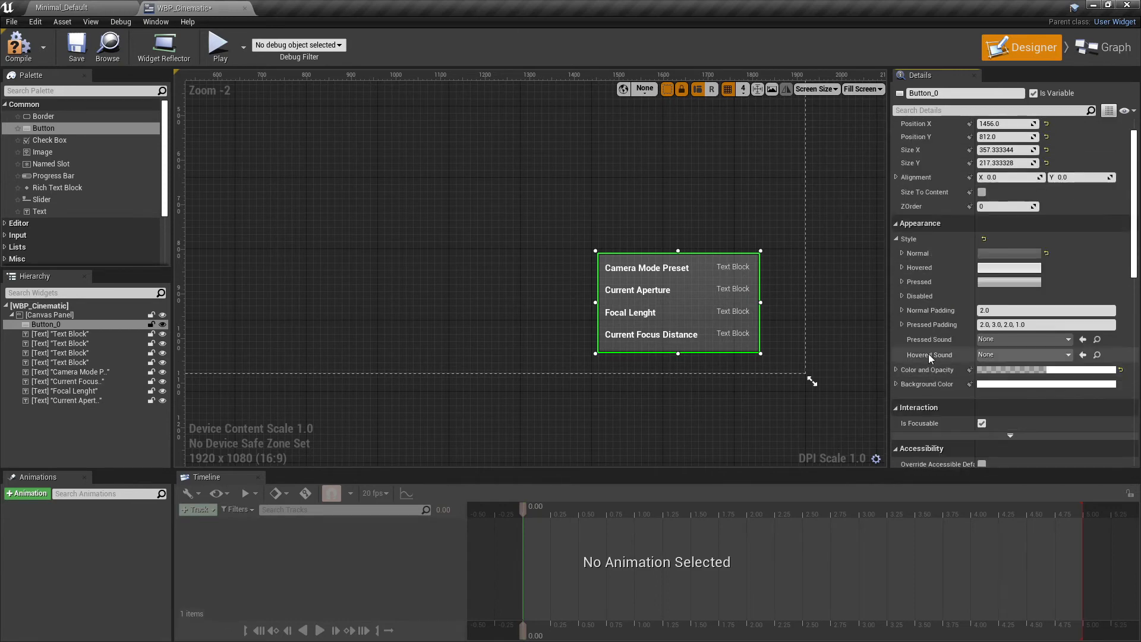
pyautogui.scroll(1, 928, 285)
pyautogui.scroll(-6, 946, 311)
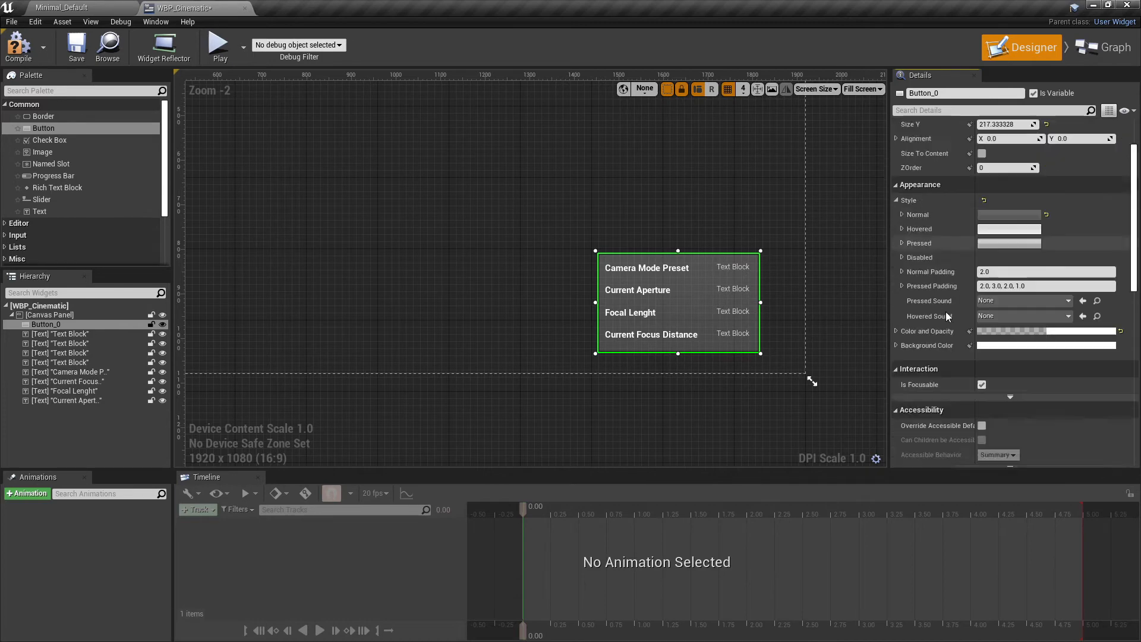
pyautogui.scroll(-3, 945, 312)
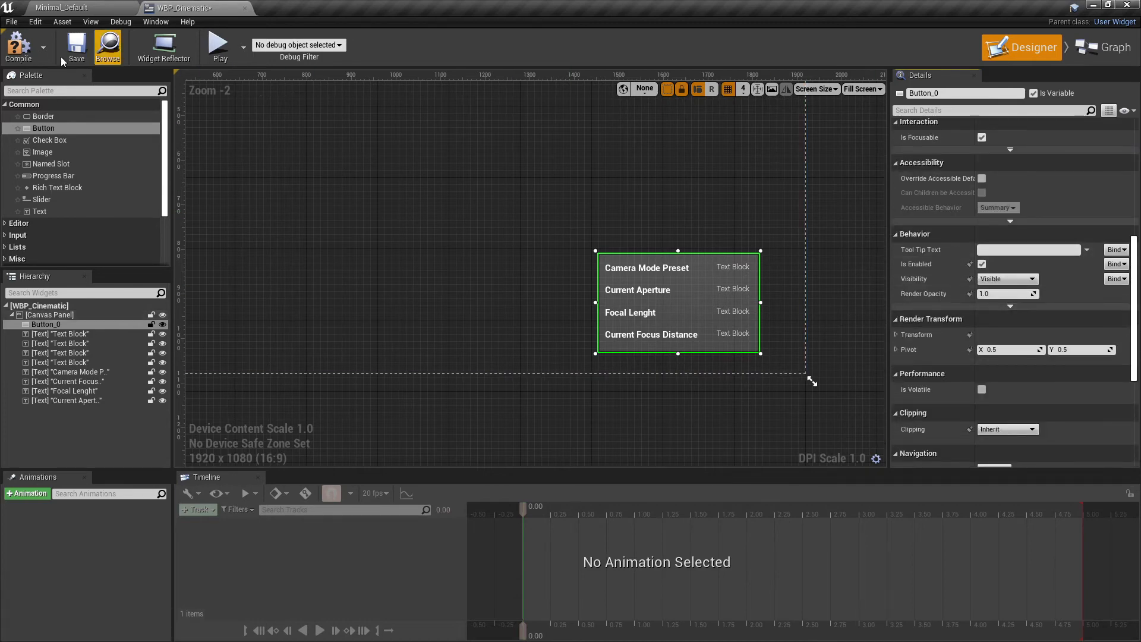
# - Play the Minimal_Default level to check the button backdrop in-game, stop it and return to the whole WBP_Cinematic canvas
pyautogui.click(61, 7)
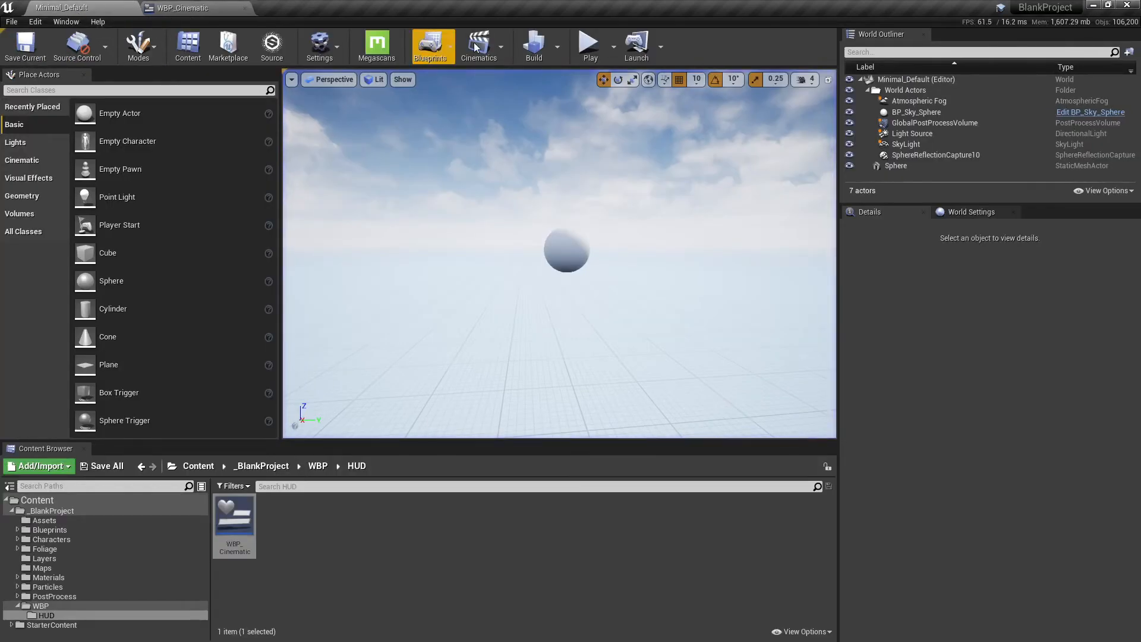
pyautogui.click(591, 45)
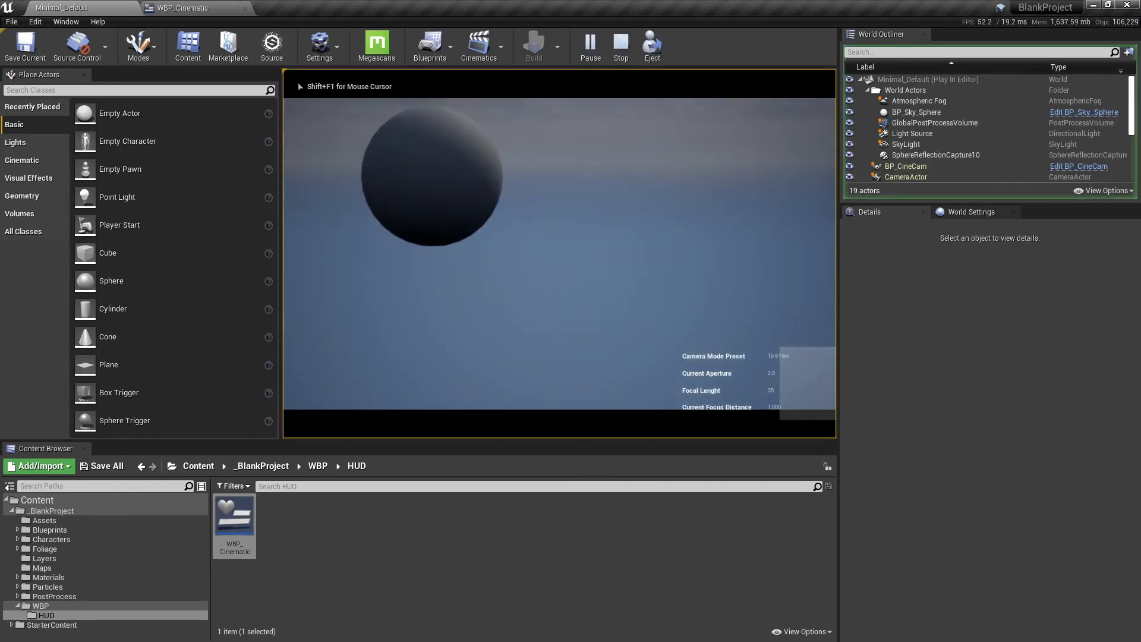
pyautogui.press('Escape')
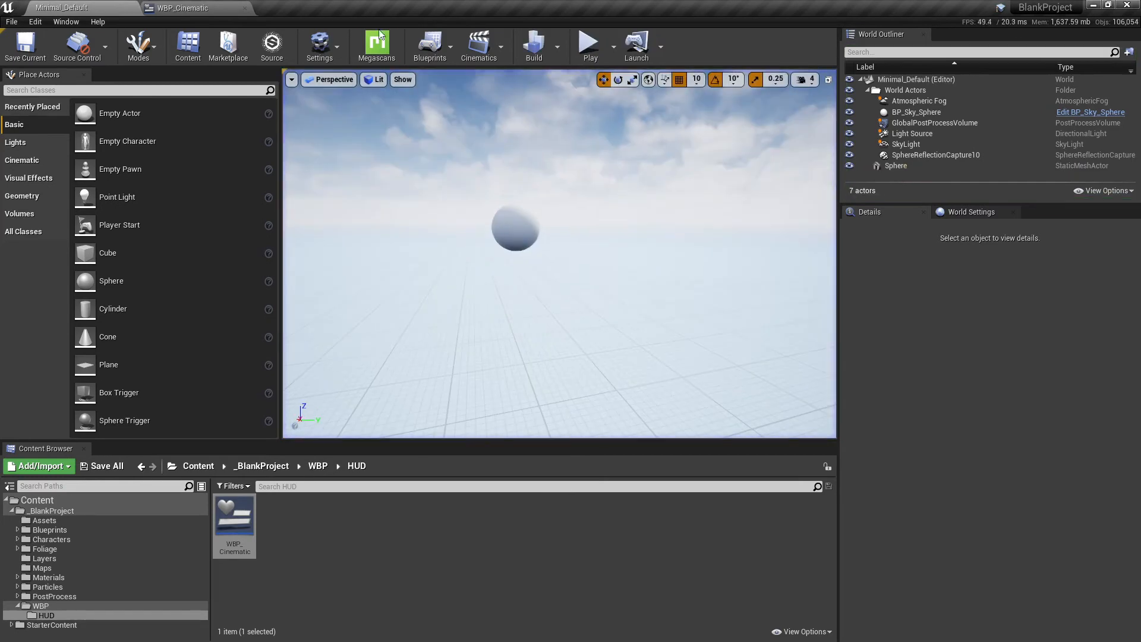
pyautogui.click(214, 7)
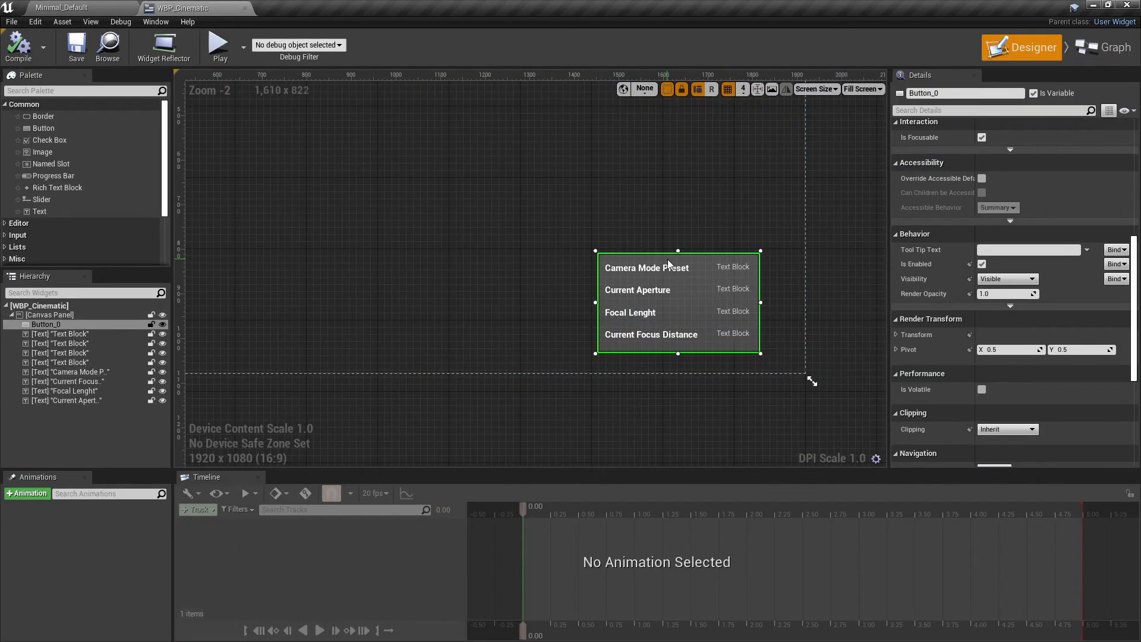
pyautogui.scroll(-3, 669, 265)
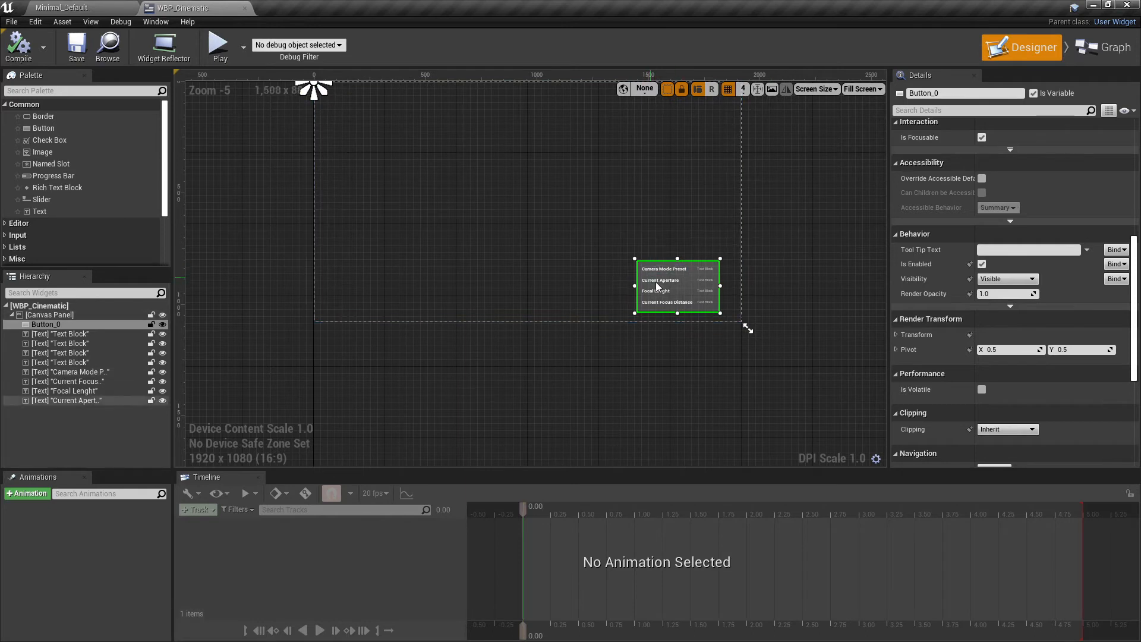
# - Anchor the background button to the canvas's bottom-right corner and compile the widget
pyautogui.scroll(6, 971, 185)
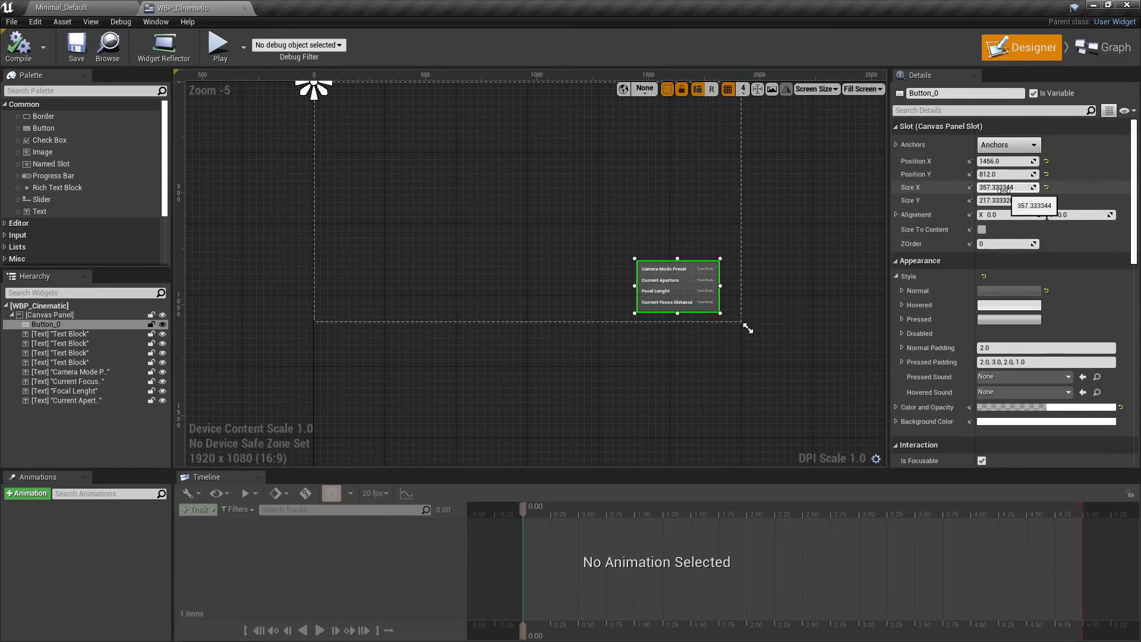
pyautogui.click(1008, 145)
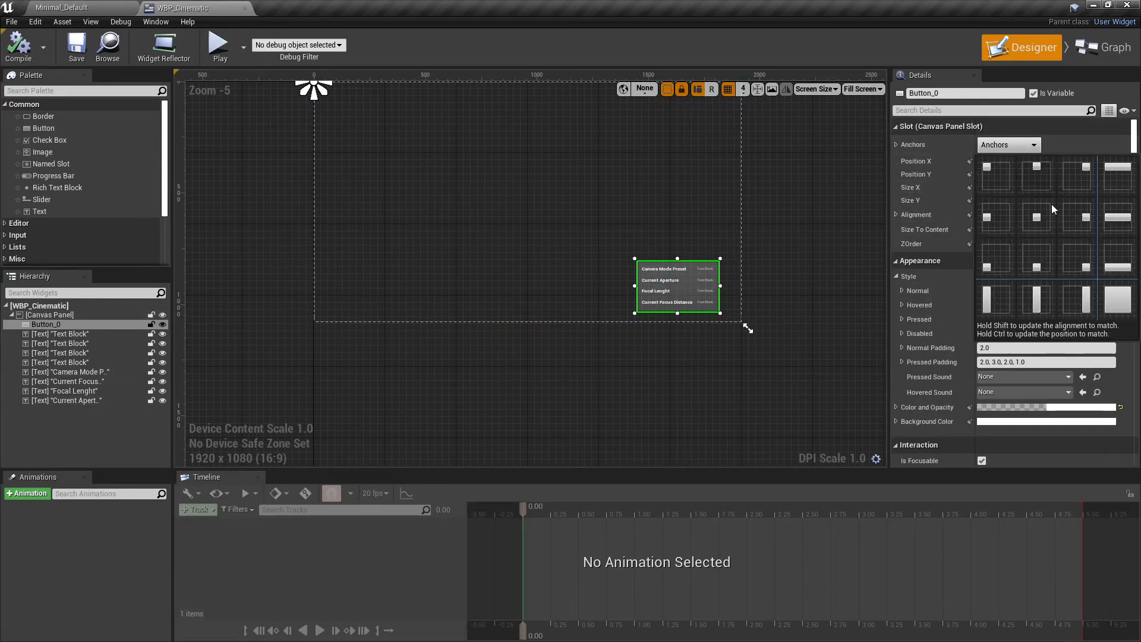
pyautogui.click(1078, 263)
pyautogui.click(18, 48)
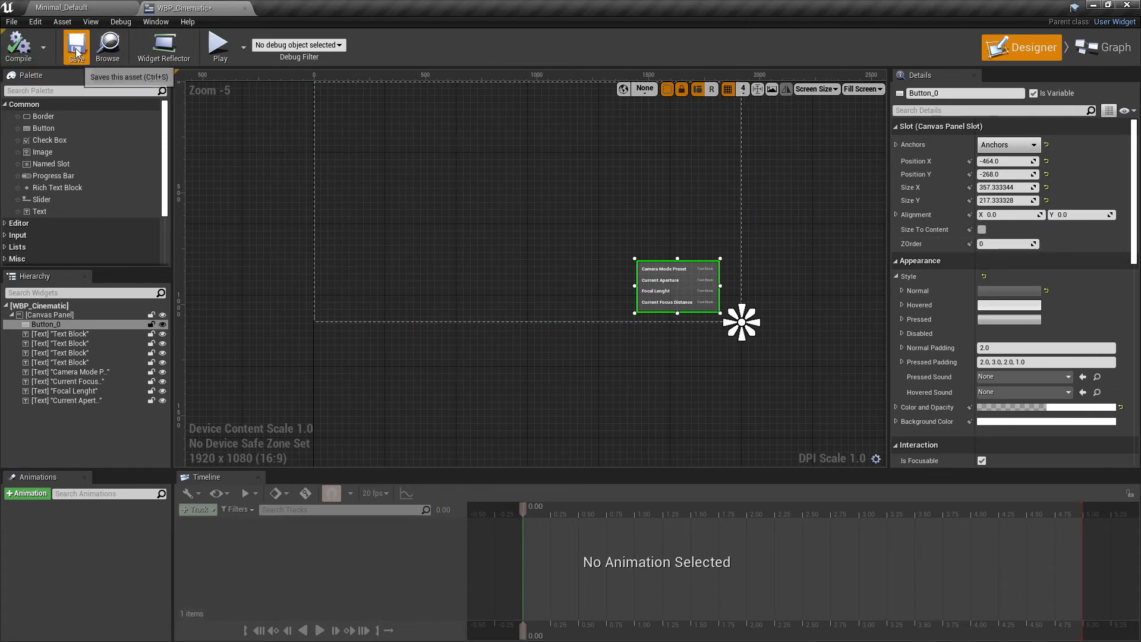
# - Play the Minimal_Default level to check the re-anchored backdrop against the widget layout, stop it and return to WBP_Cinematic
pyautogui.click(62, 7)
pyautogui.click(591, 48)
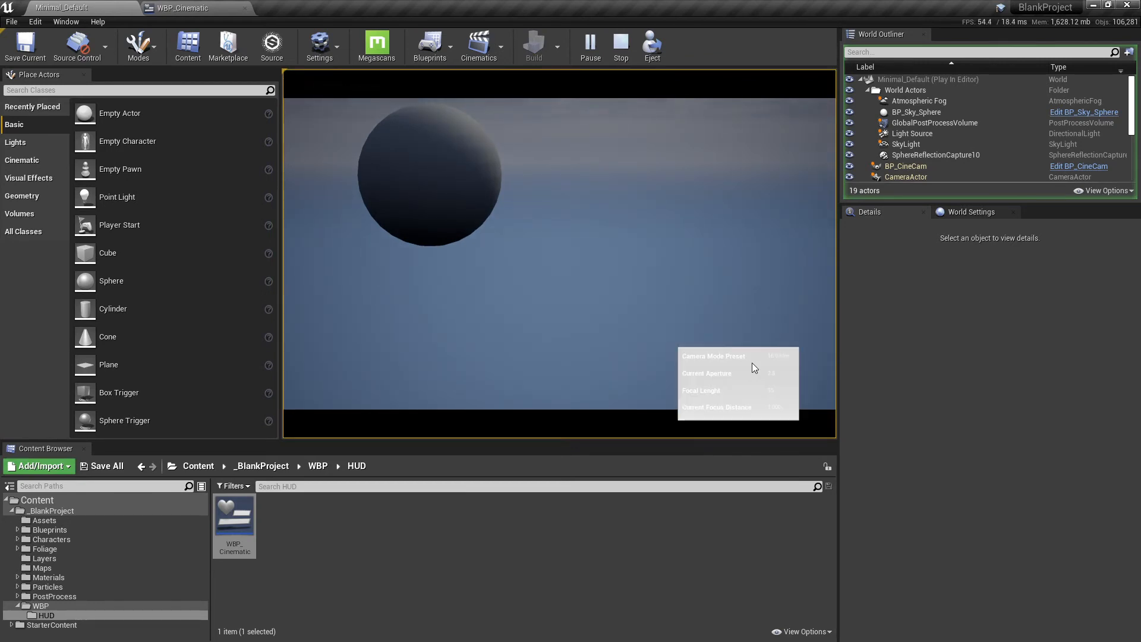
pyautogui.click(184, 7)
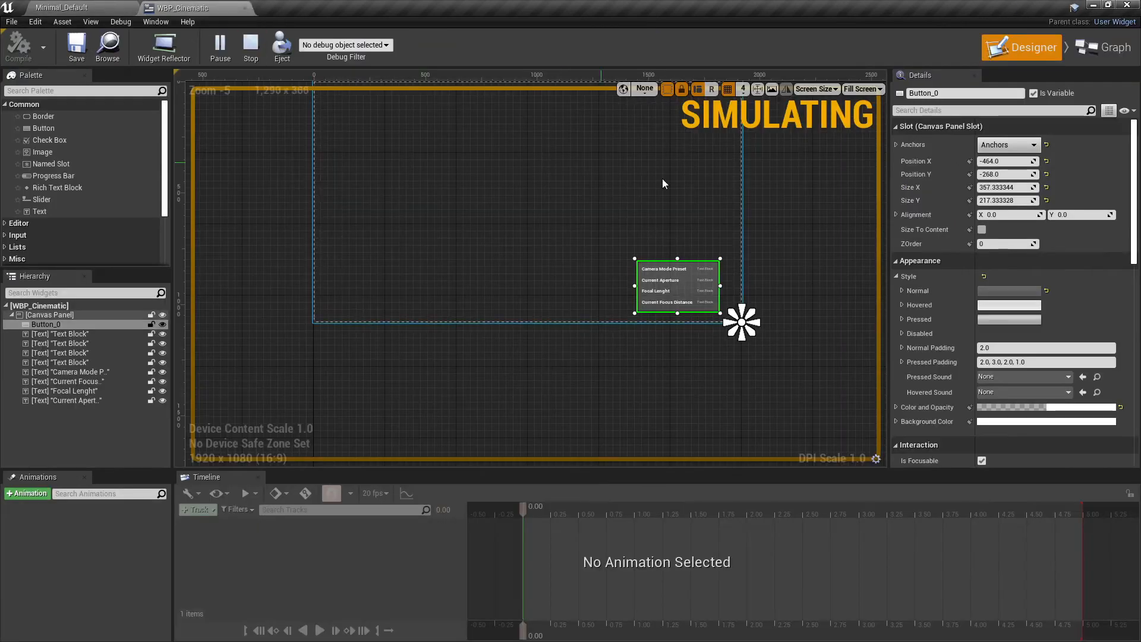
pyautogui.scroll(4, 708, 275)
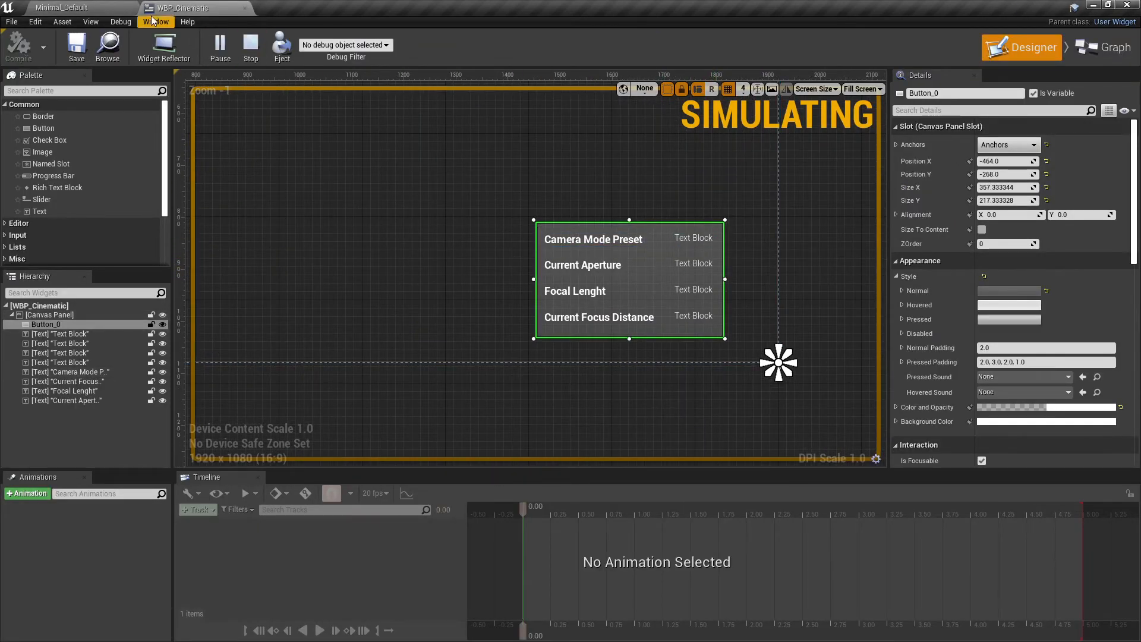
pyautogui.click(61, 7)
pyautogui.click(621, 44)
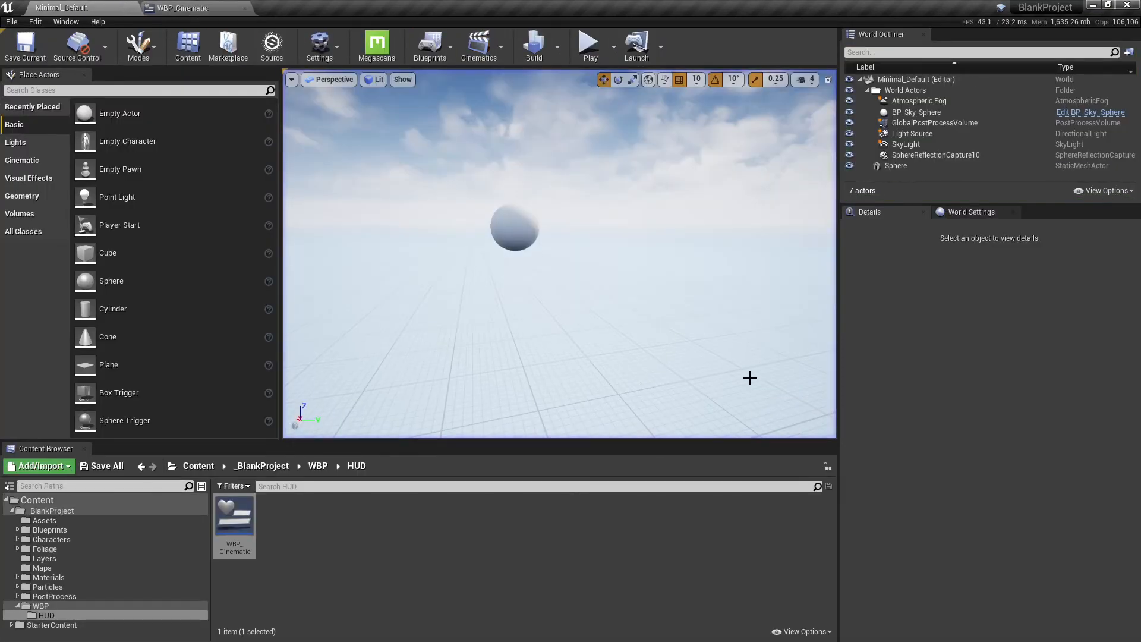
pyautogui.click(207, 6)
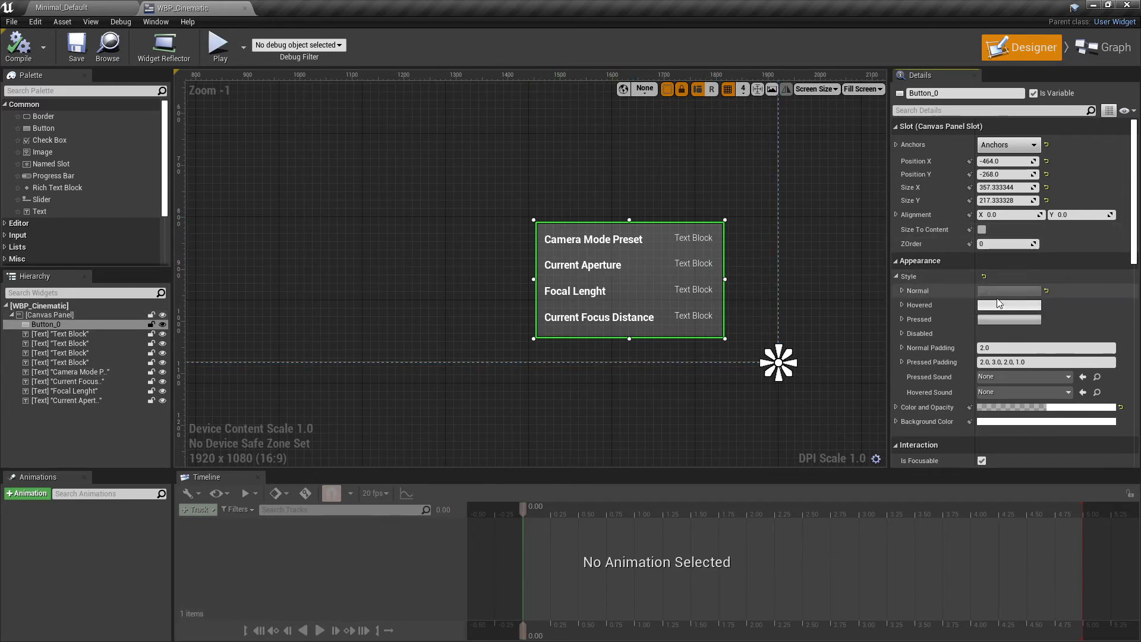
# - Set the margin of the background button's Normal style to 0.1 and collapse that style group
pyautogui.click(903, 290)
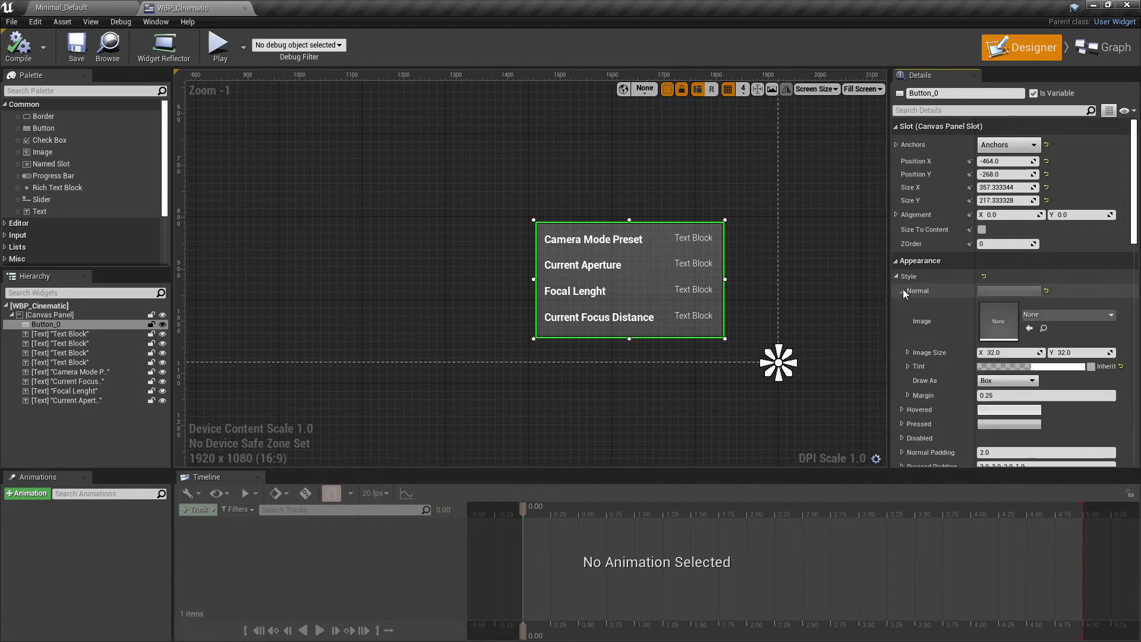
pyautogui.click(999, 394)
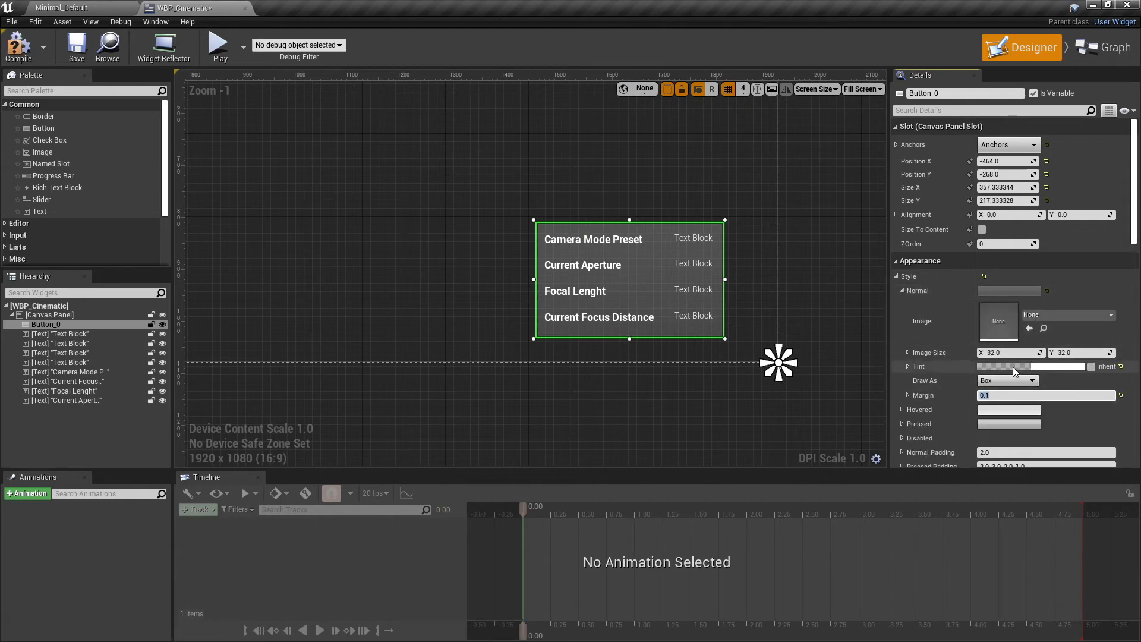
pyautogui.click(946, 359)
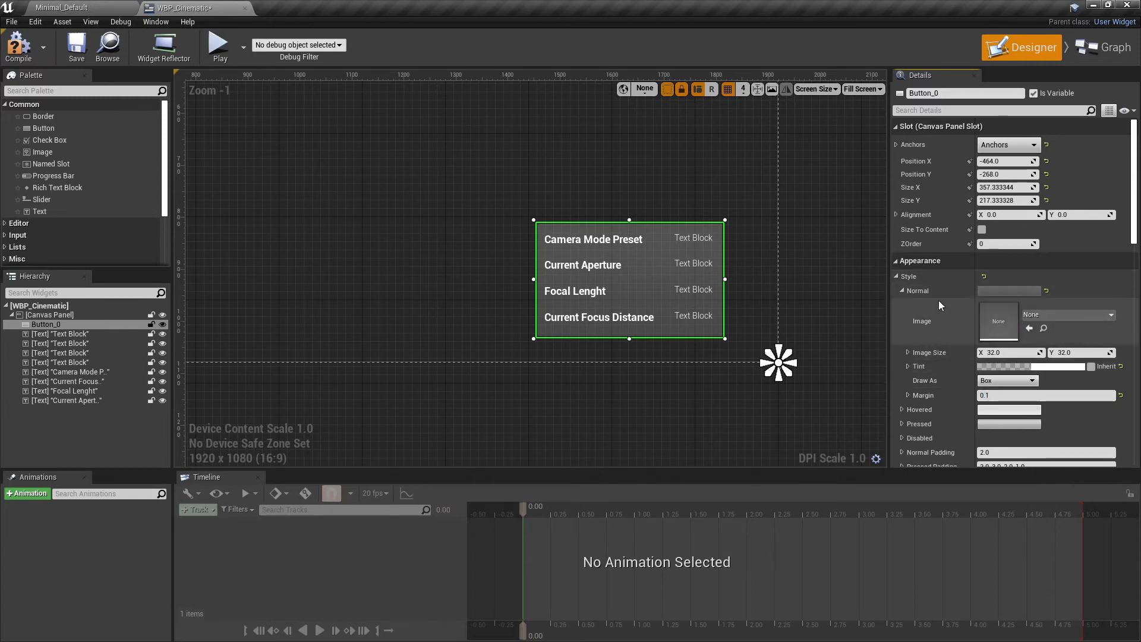
pyautogui.click(902, 291)
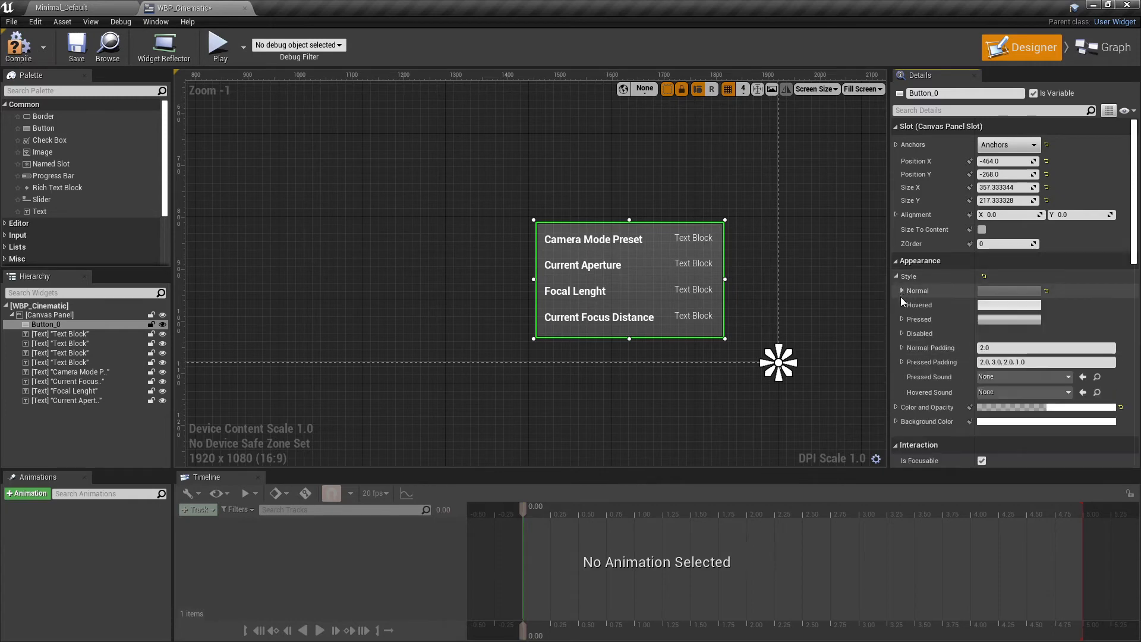
# - Set the tint alpha of the background button's Hovered style to 0.35 and collapse the style settings
pyautogui.click(903, 304)
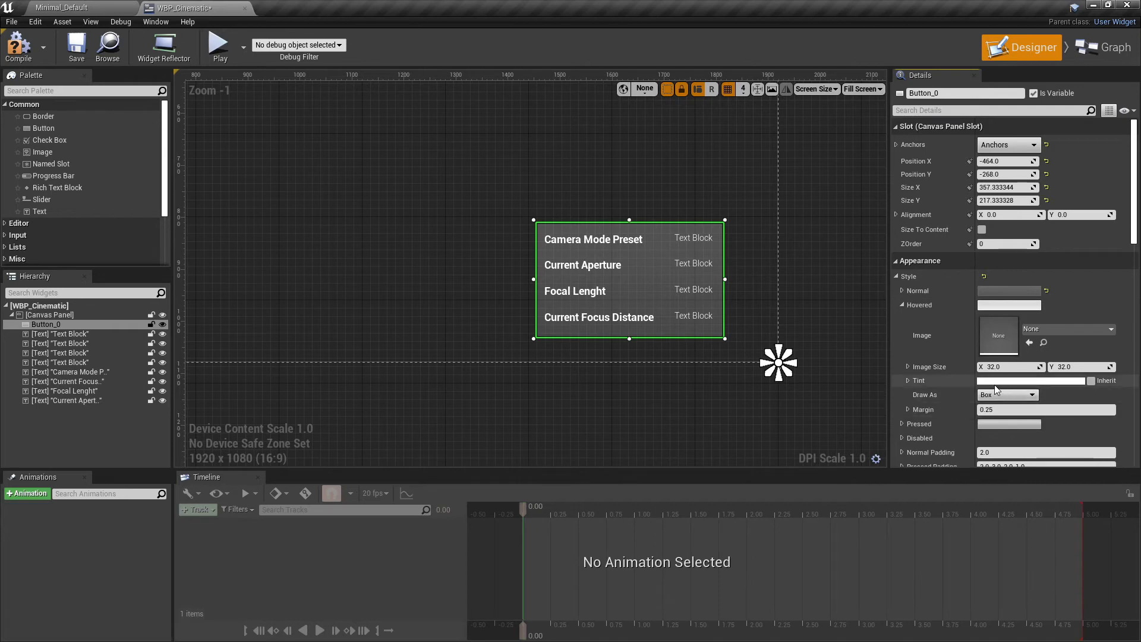
pyautogui.click(907, 381)
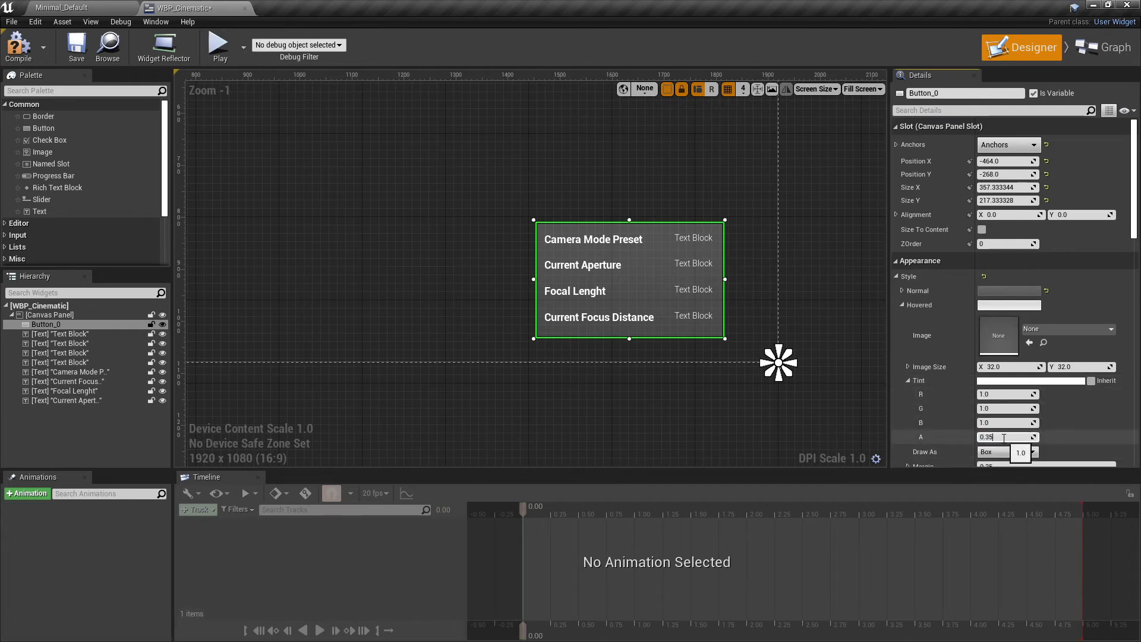
pyautogui.click(902, 304)
pyautogui.click(897, 280)
# - Change the Color and Opacity of the Camera Mode Preset and Current Aperture labels to black
pyautogui.click(618, 239)
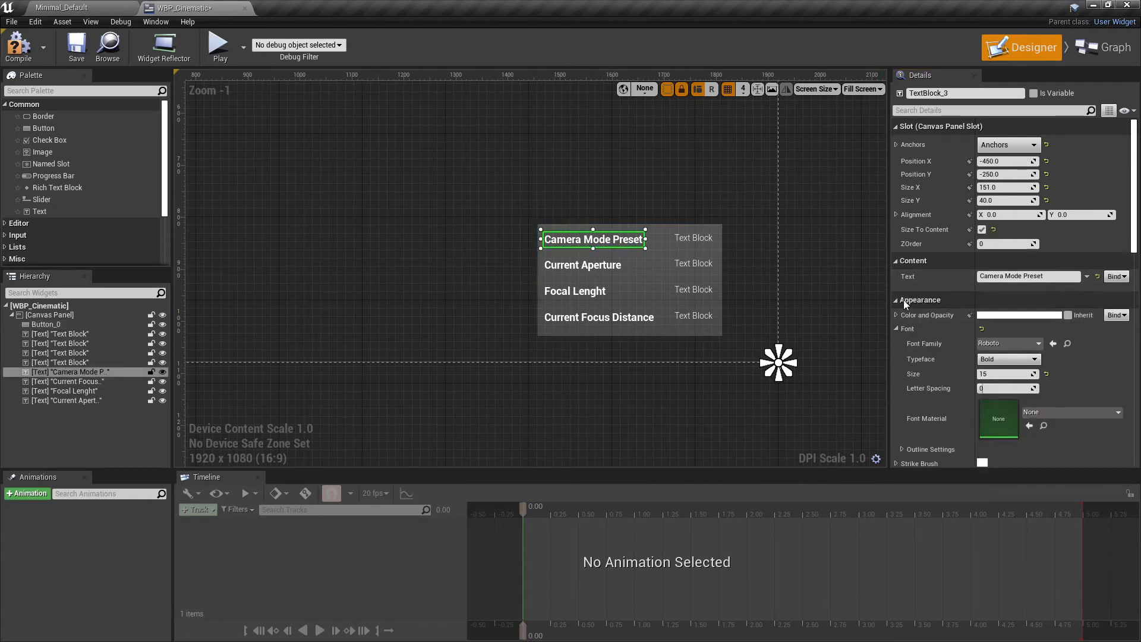
pyautogui.click(896, 315)
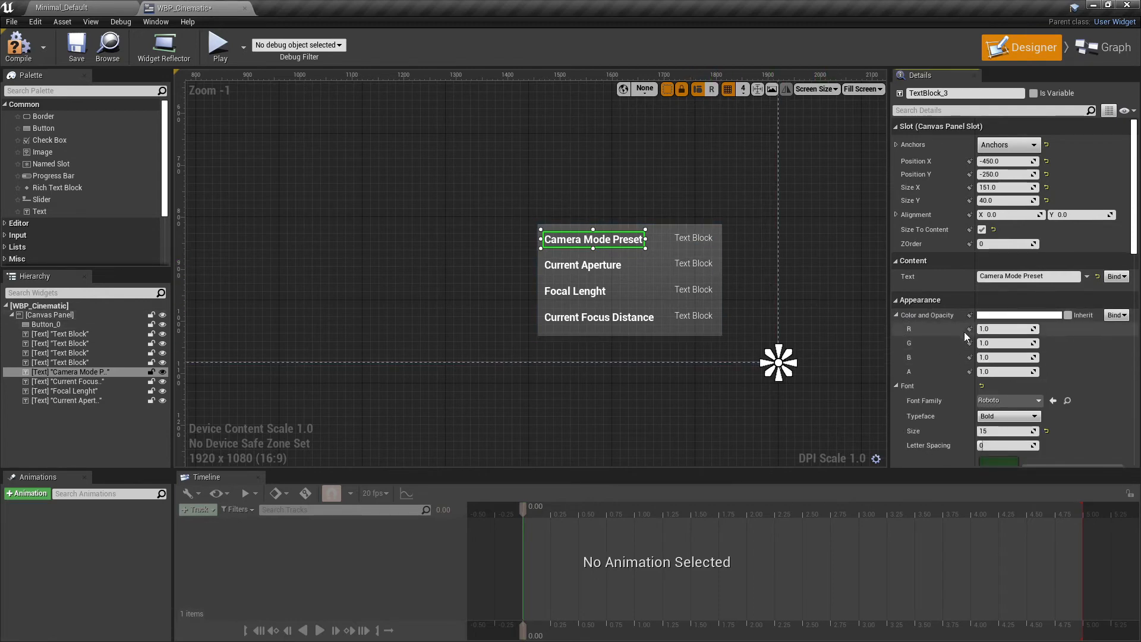
pyautogui.scroll(-2, 972, 330)
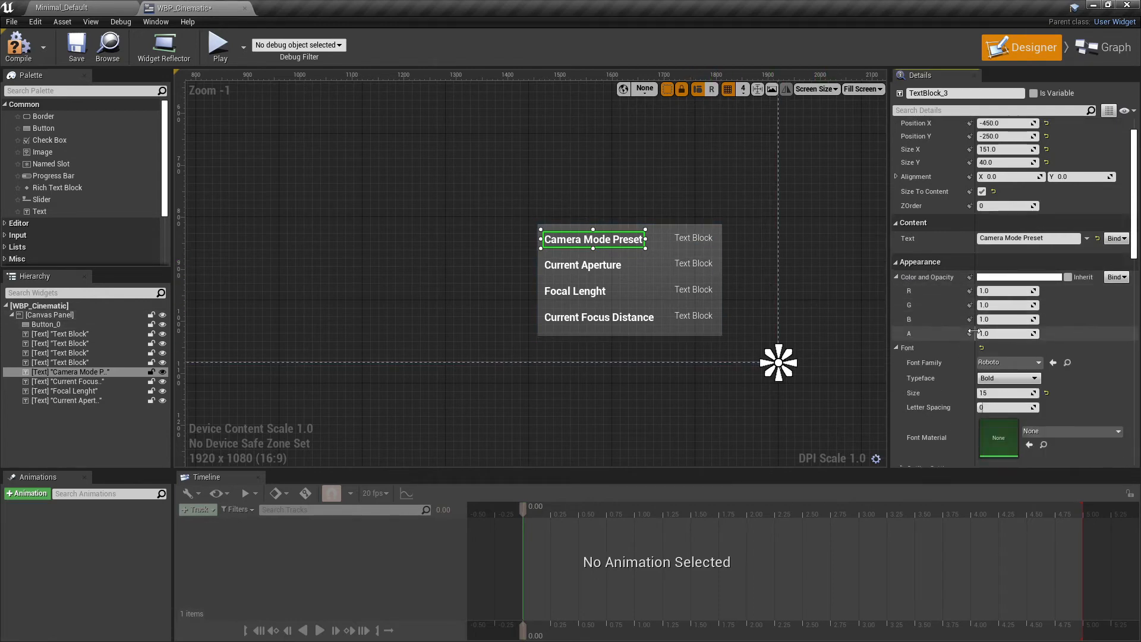
pyautogui.click(1019, 278)
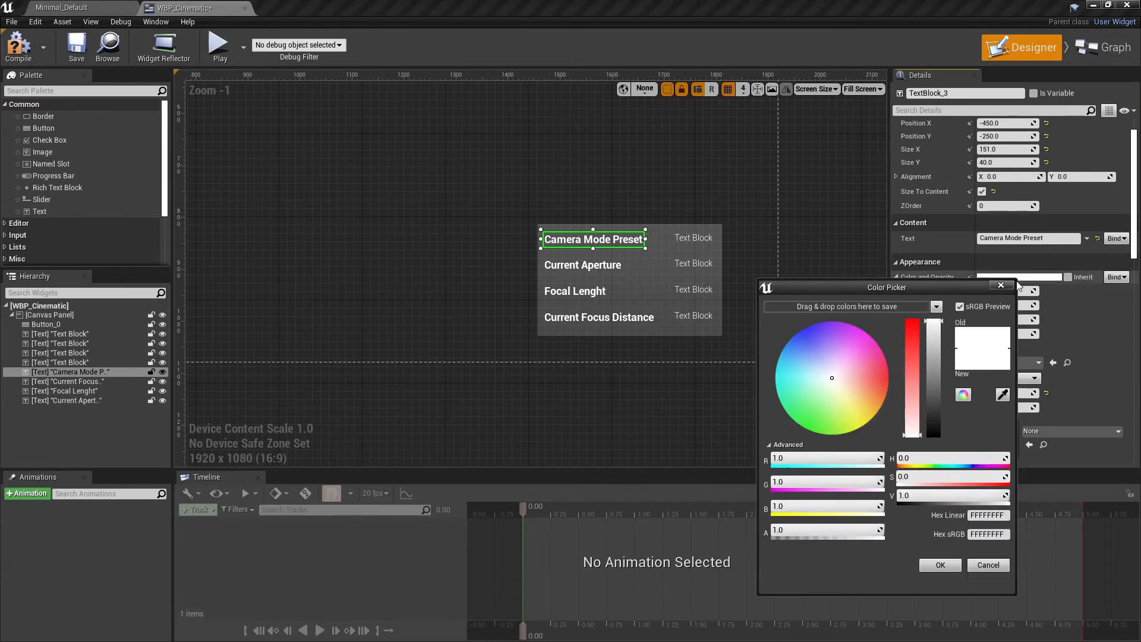
pyautogui.moveTo(933, 390); pyautogui.dragTo(941, 456)
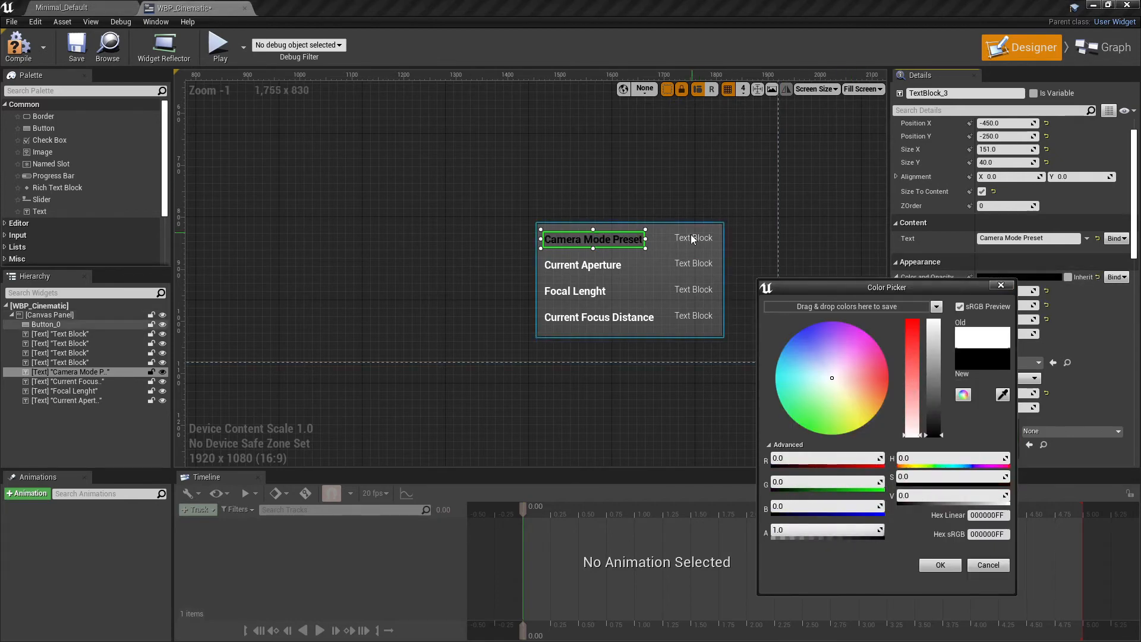
pyautogui.click(621, 263)
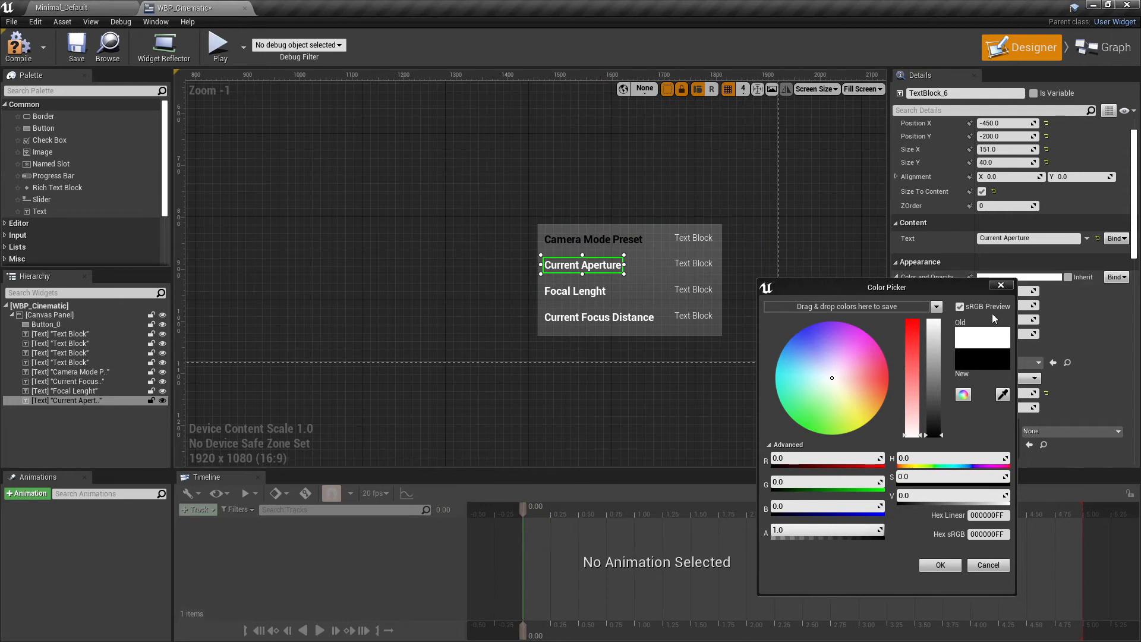
pyautogui.click(1035, 275)
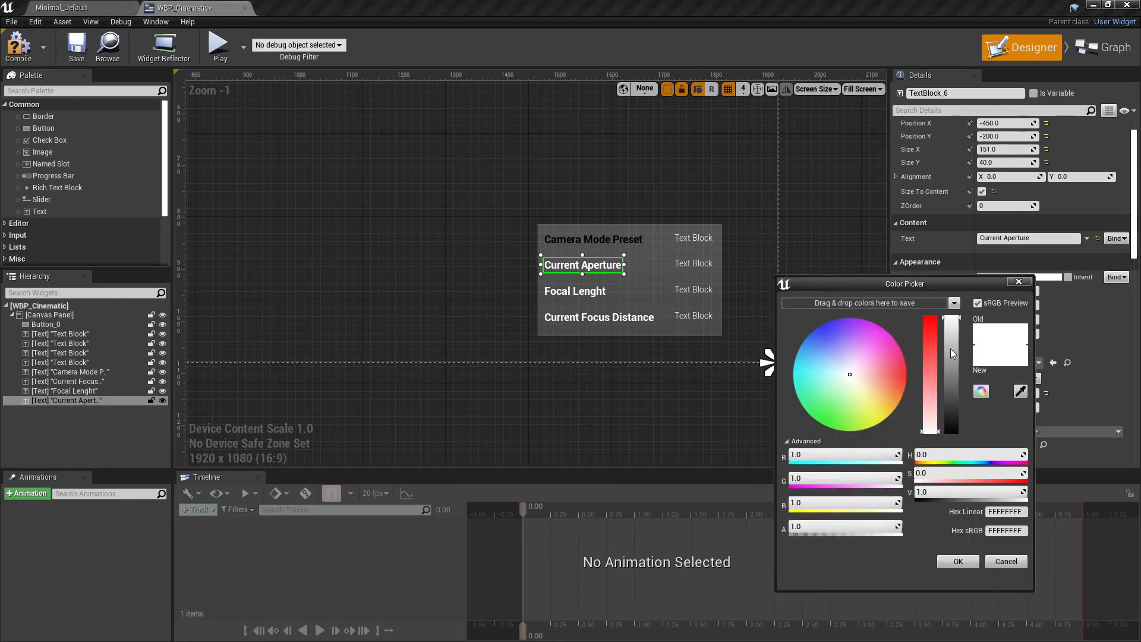
pyautogui.moveTo(950, 415); pyautogui.dragTo(972, 471)
# - Change the Color and Opacity of the Focal Lenght and Current Focus Distance labels to black
pyautogui.click(594, 297)
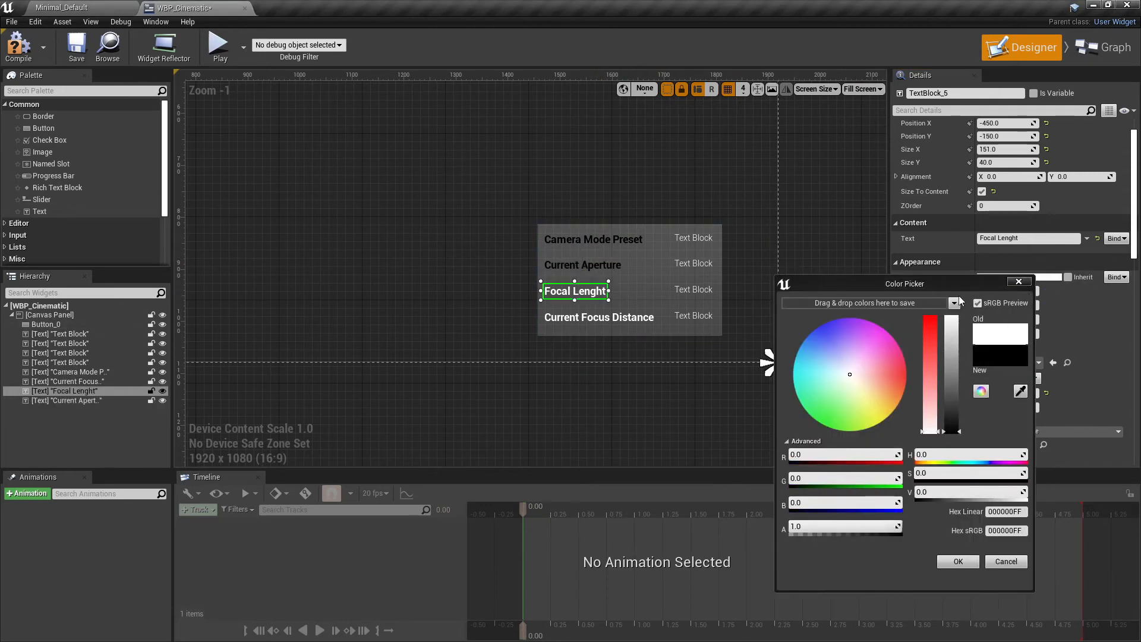
pyautogui.click(1048, 277)
pyautogui.moveTo(967, 339); pyautogui.dragTo(966, 440)
pyautogui.click(599, 316)
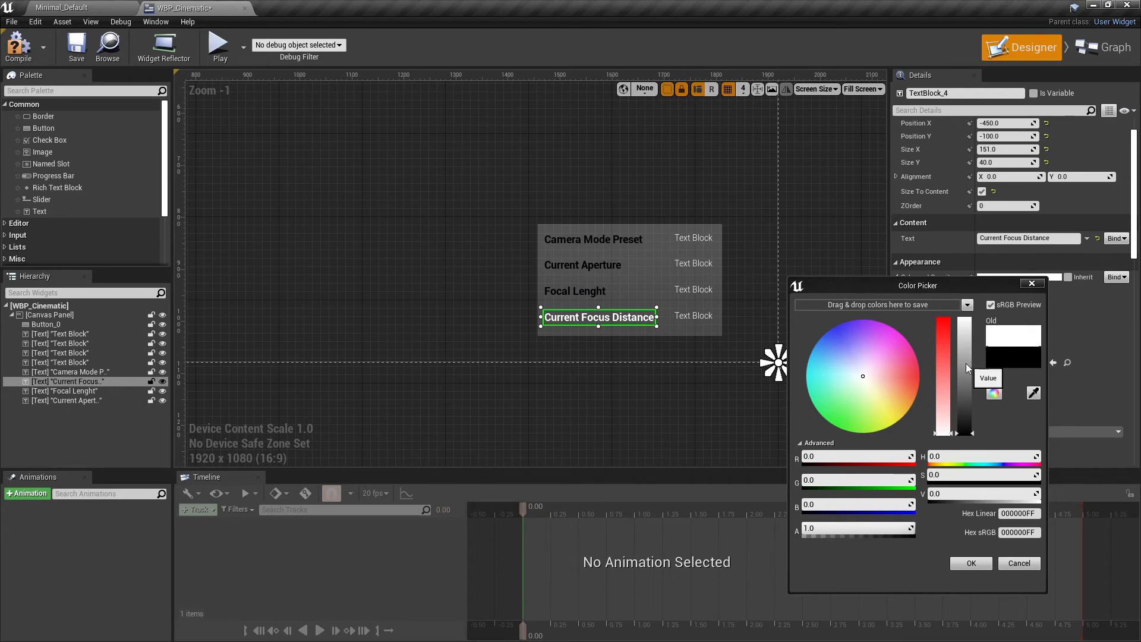
pyautogui.click(1047, 278)
pyautogui.moveTo(968, 414); pyautogui.dragTo(970, 432)
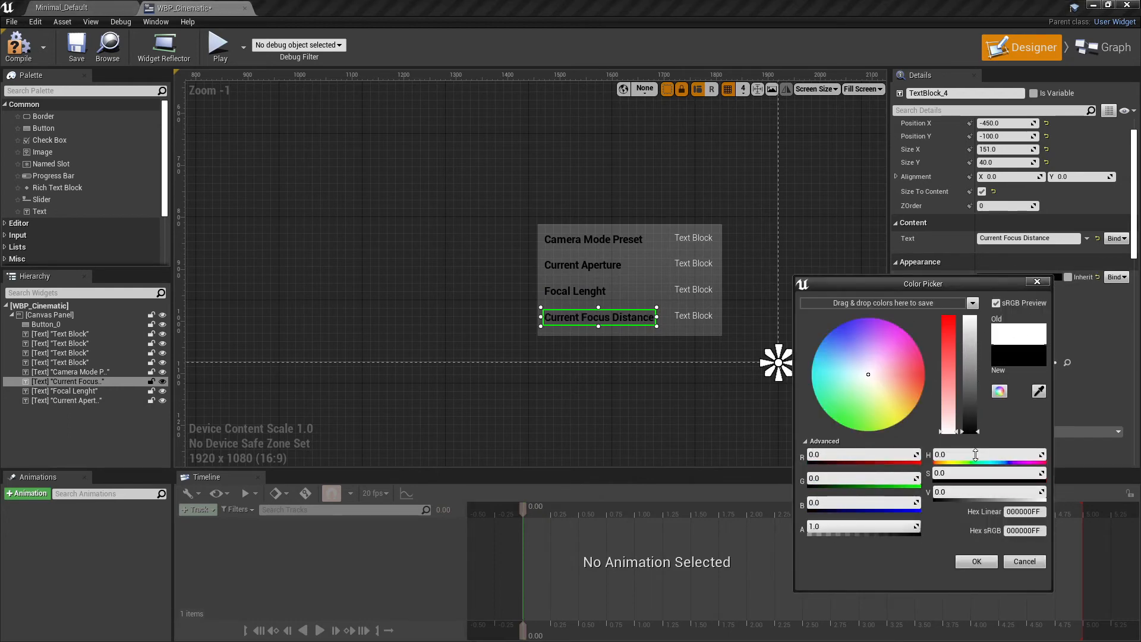
pyautogui.click(975, 561)
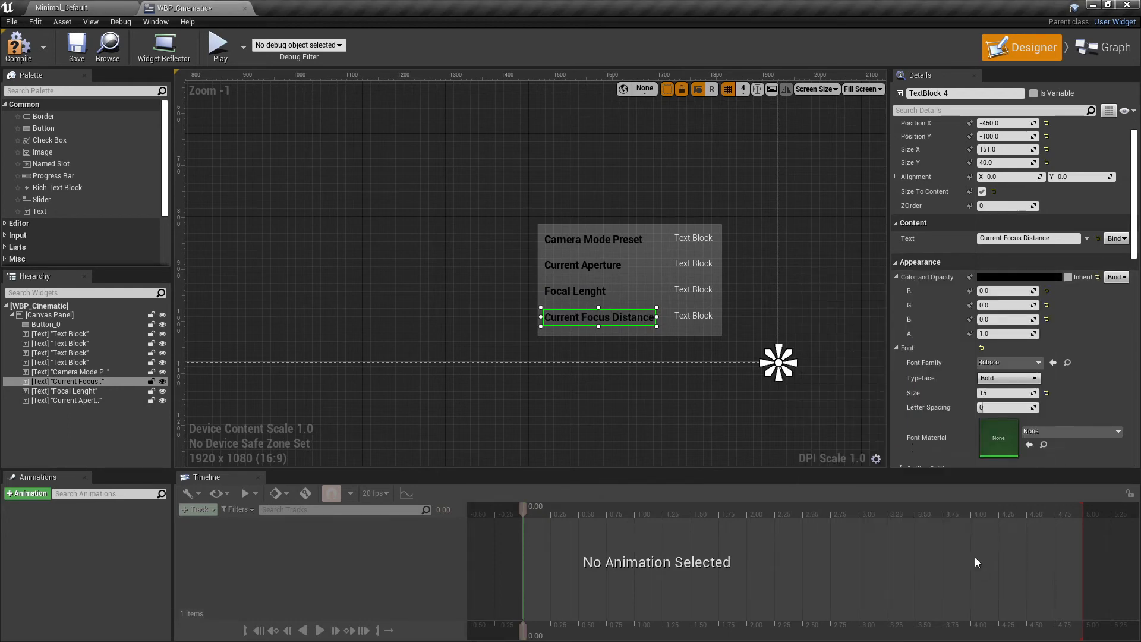
# - Open the BP_CineCam blueprint at its CineCam component's details and stop the running play session
pyautogui.click(650, 256)
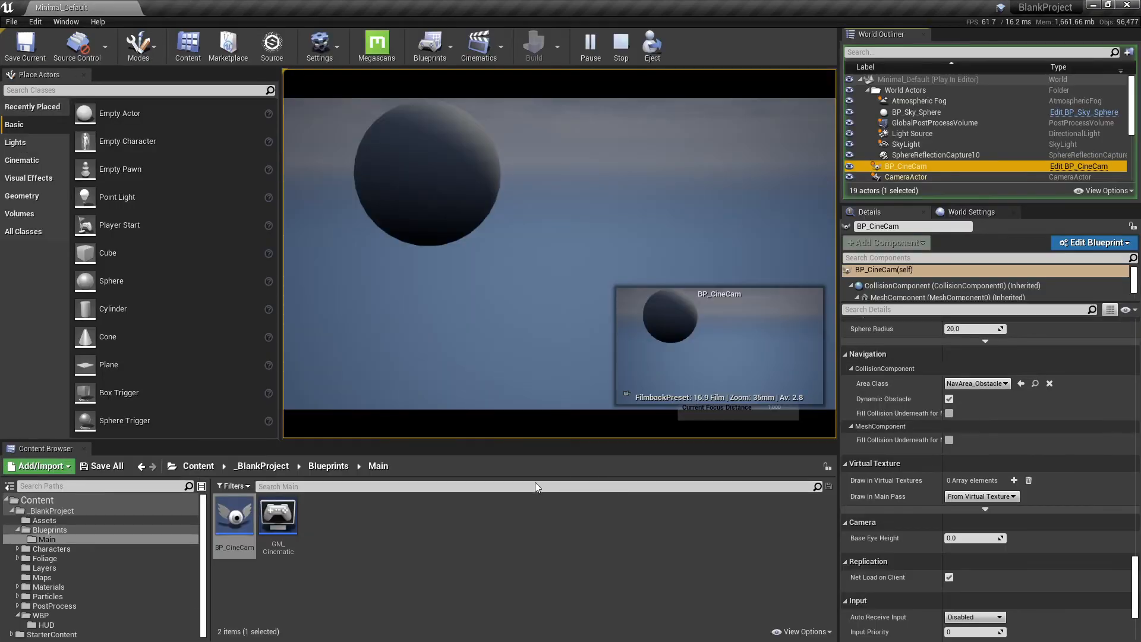
pyautogui.doubleClick(236, 517)
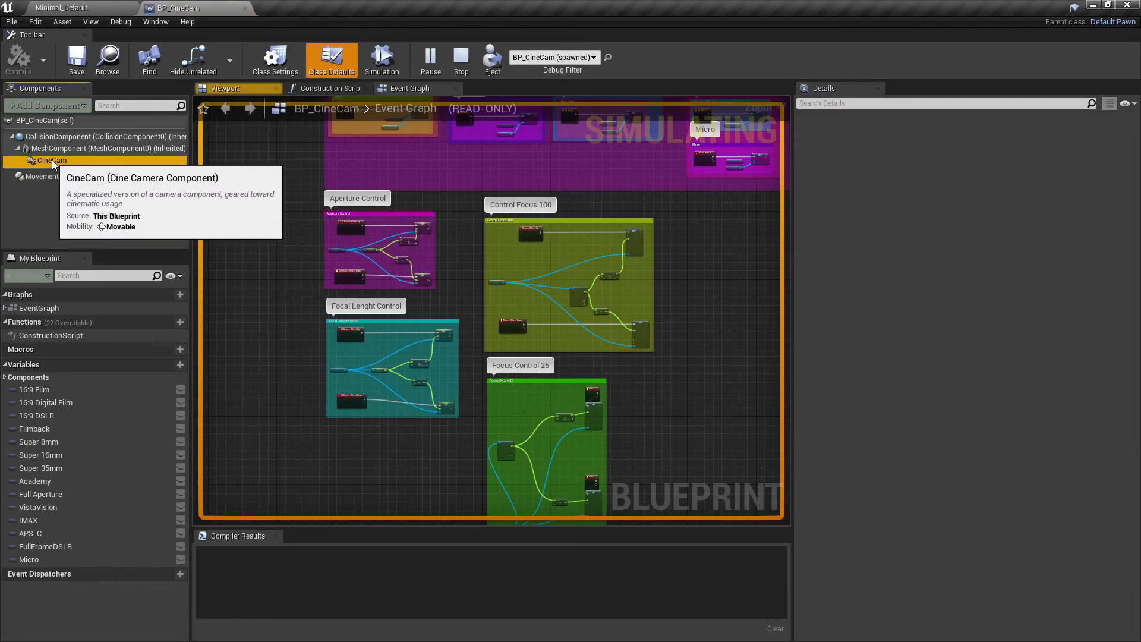
pyautogui.click(52, 160)
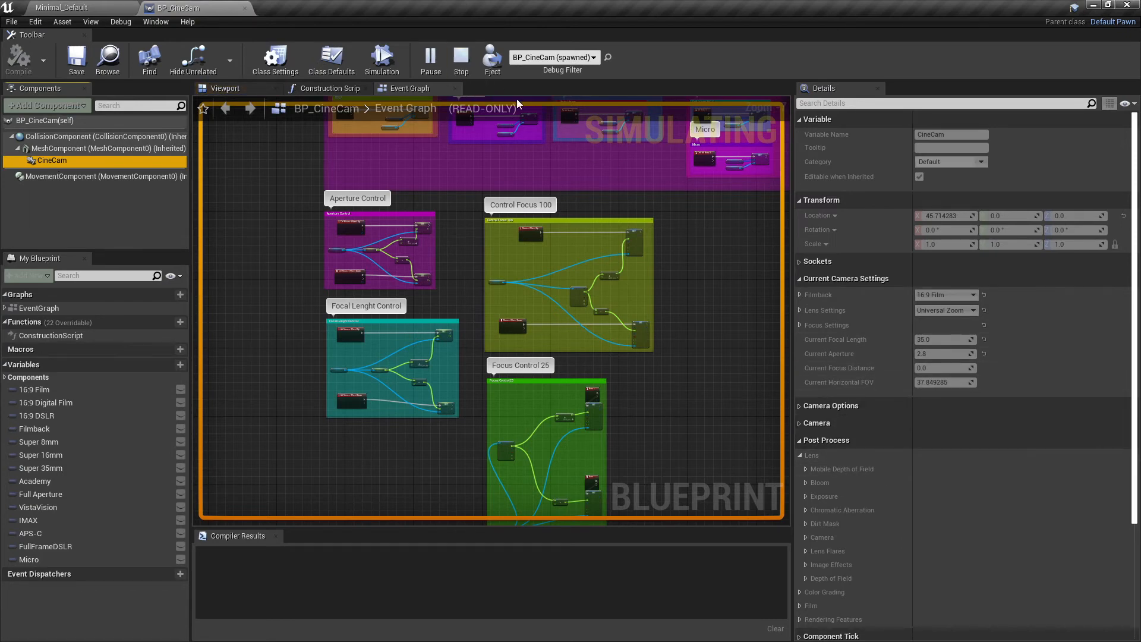
pyautogui.click(460, 59)
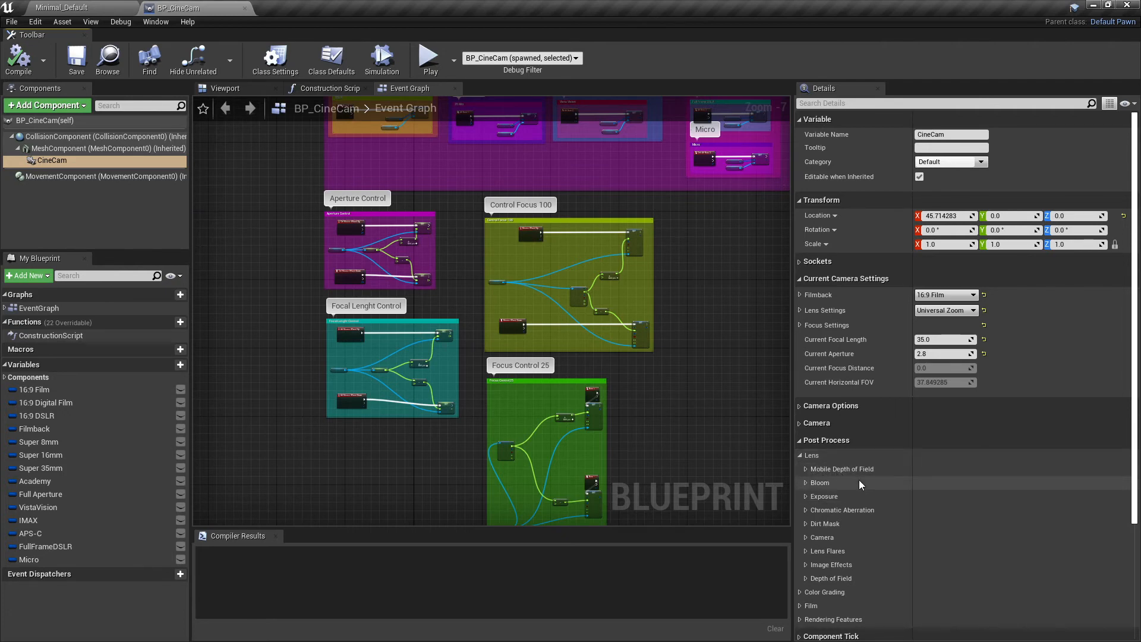
# - Enable the CineCam's Metering Mode, Exposure Compensation and Apply Physical Camera Exposure overrides, with Metering Mode set to Manual
pyautogui.click(805, 496)
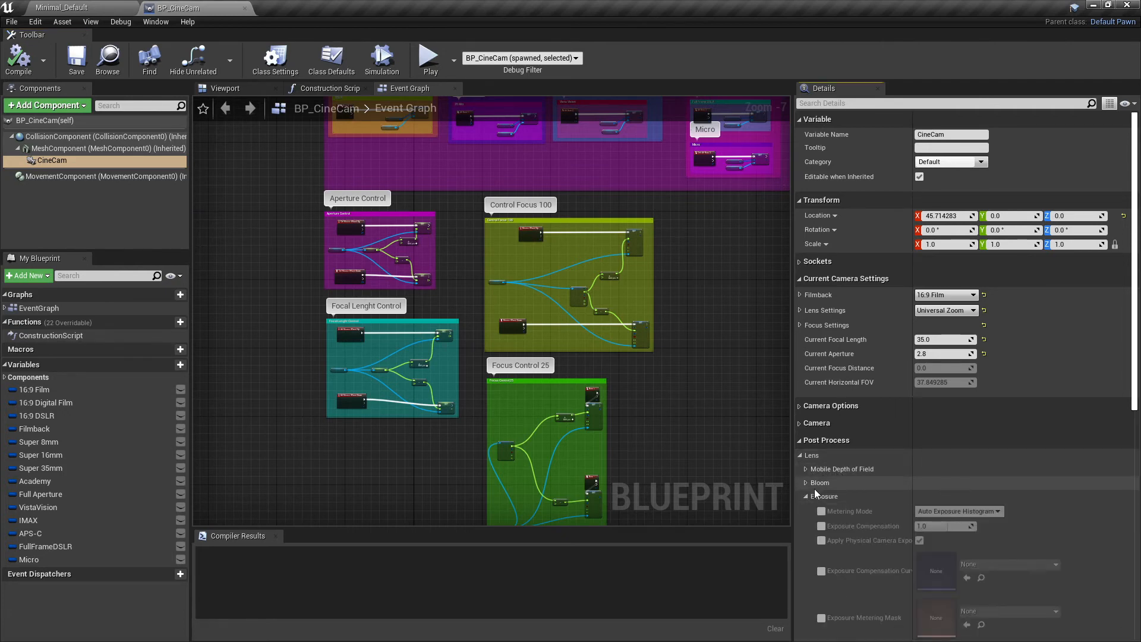
pyautogui.click(821, 511)
pyautogui.click(821, 526)
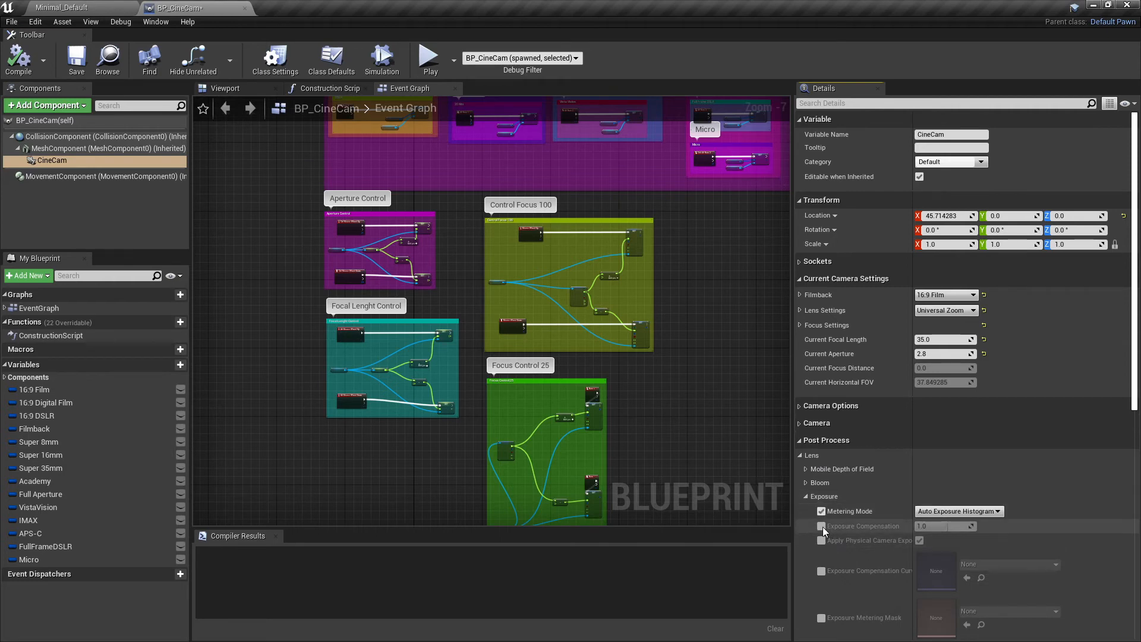
pyautogui.click(821, 540)
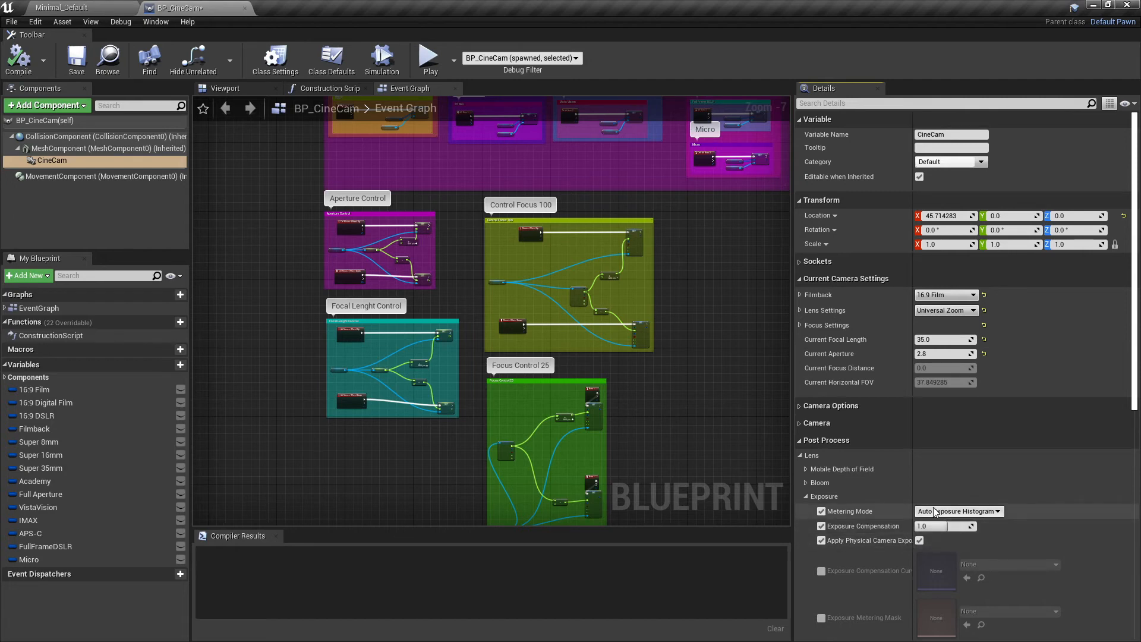
pyautogui.click(969, 511)
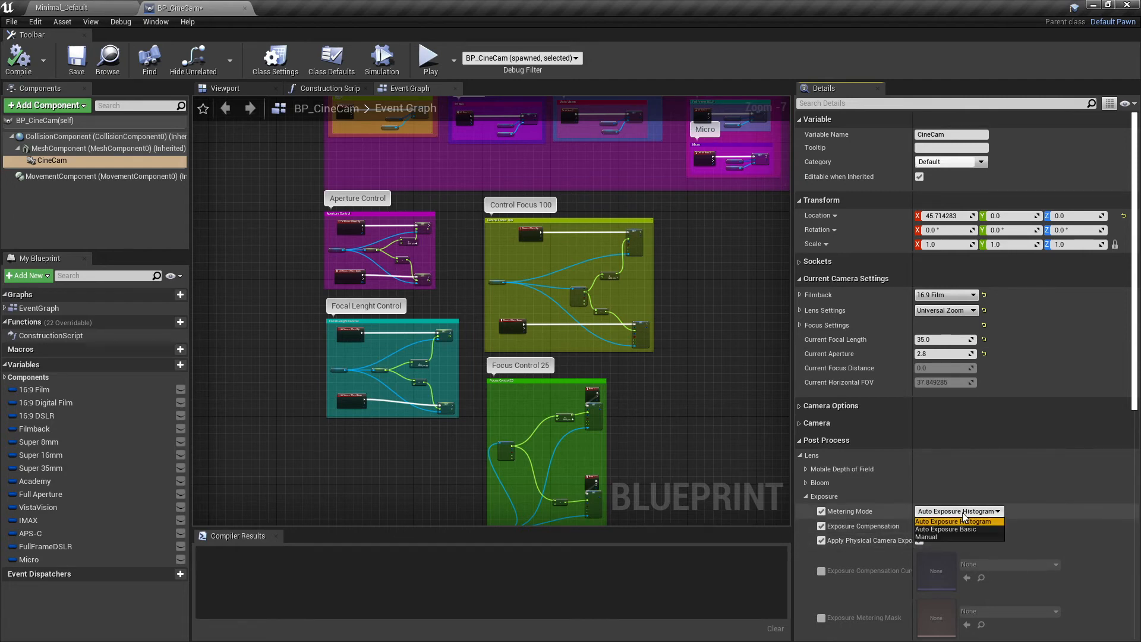
pyautogui.click(939, 537)
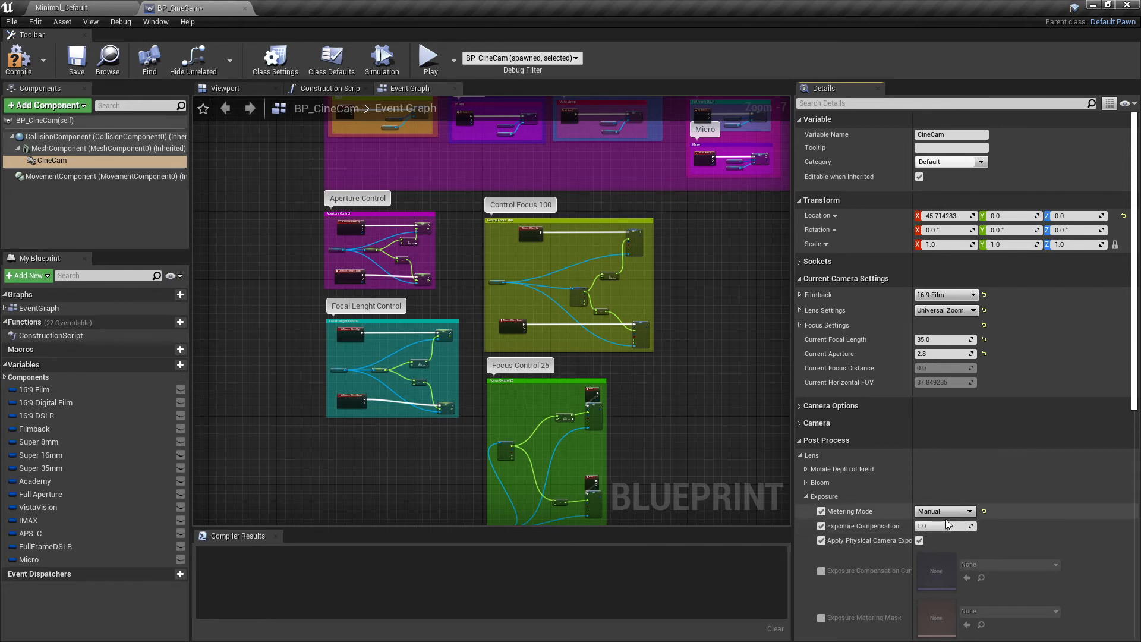
pyautogui.scroll(-2, 949, 525)
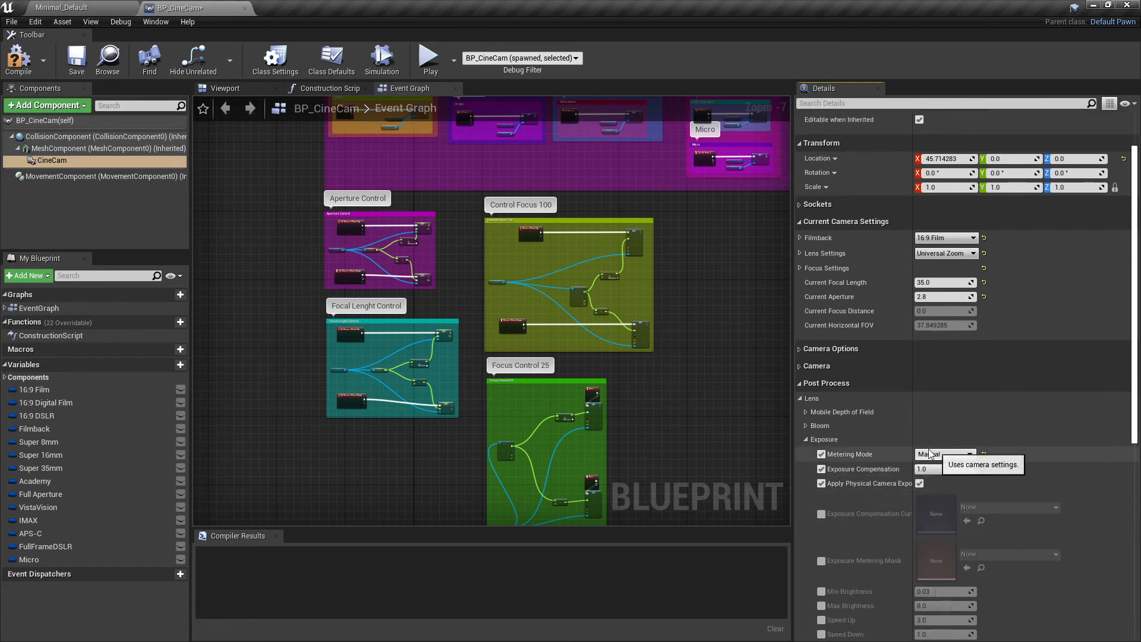
# - Enable the Method, Intensity and Threshold overrides in the CineCam's Bloom post-process settings
pyautogui.click(807, 439)
pyautogui.click(806, 426)
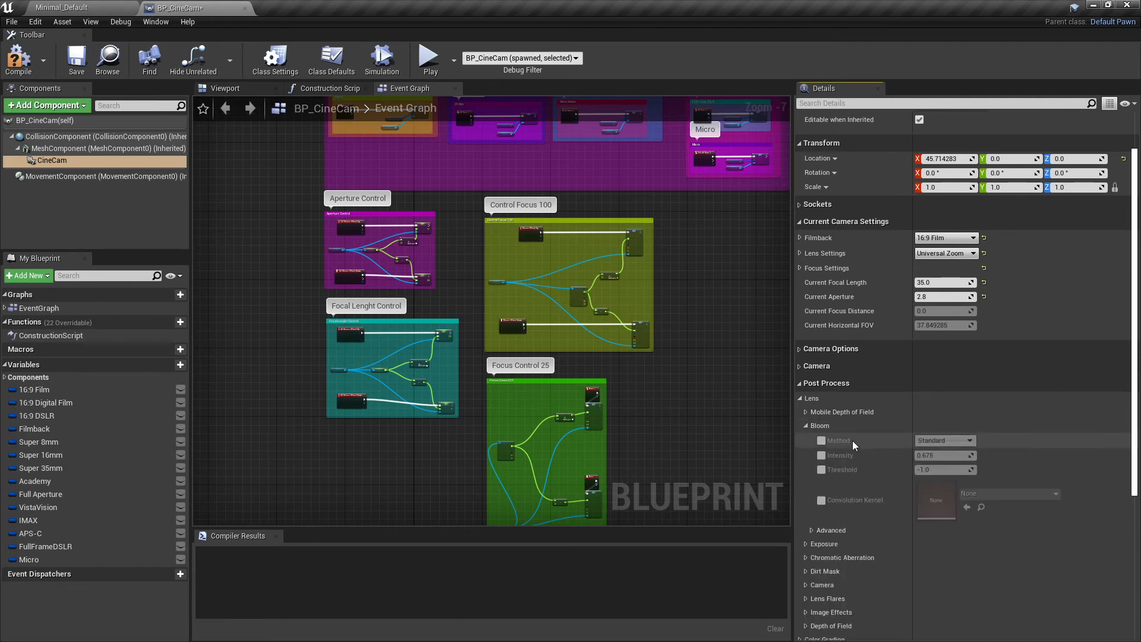
pyautogui.click(822, 441)
pyautogui.click(821, 455)
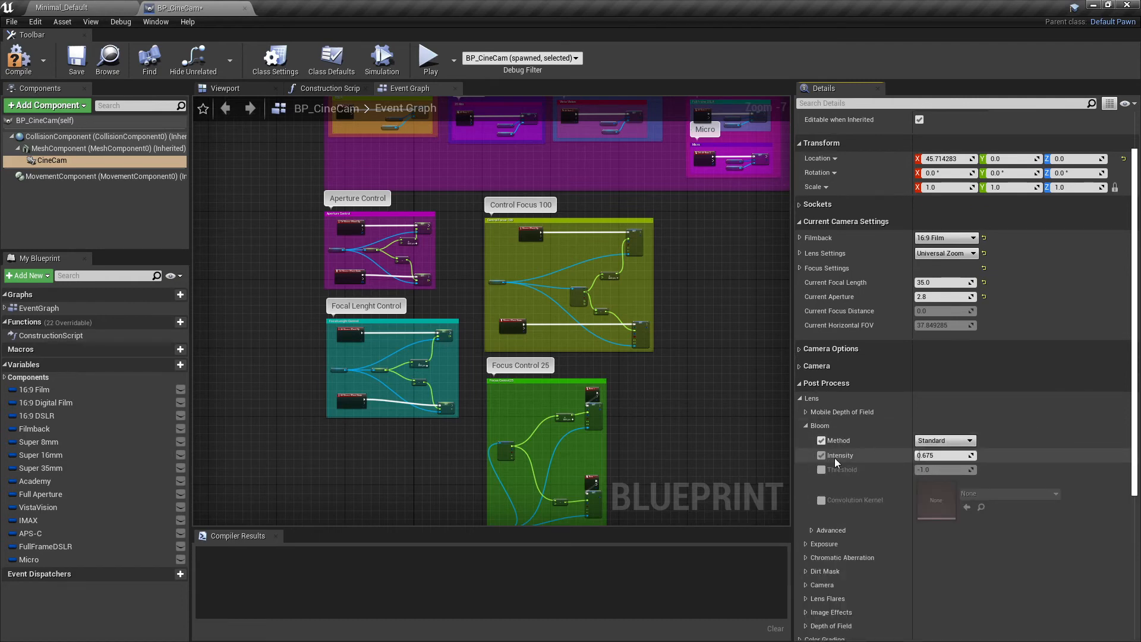
pyautogui.click(823, 469)
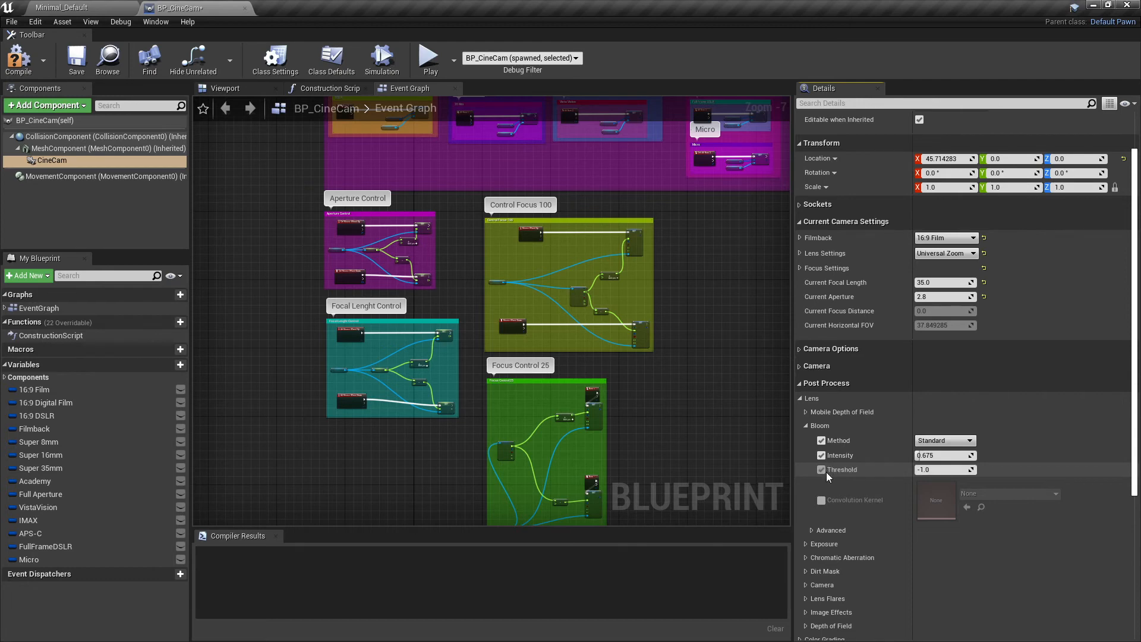
pyautogui.click(813, 529)
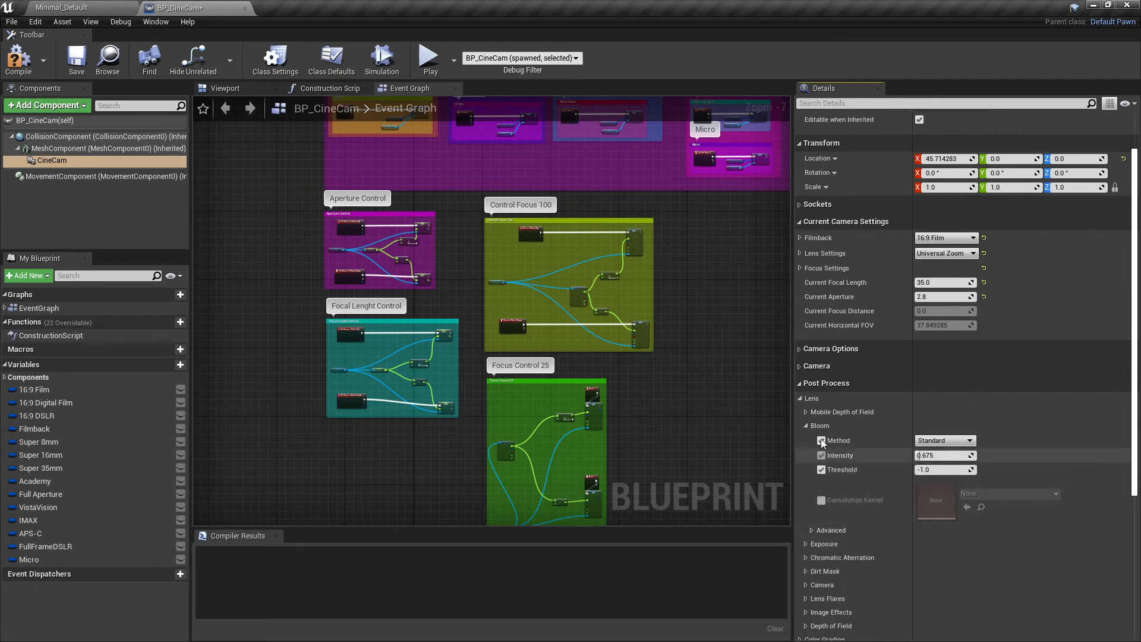
pyautogui.click(805, 425)
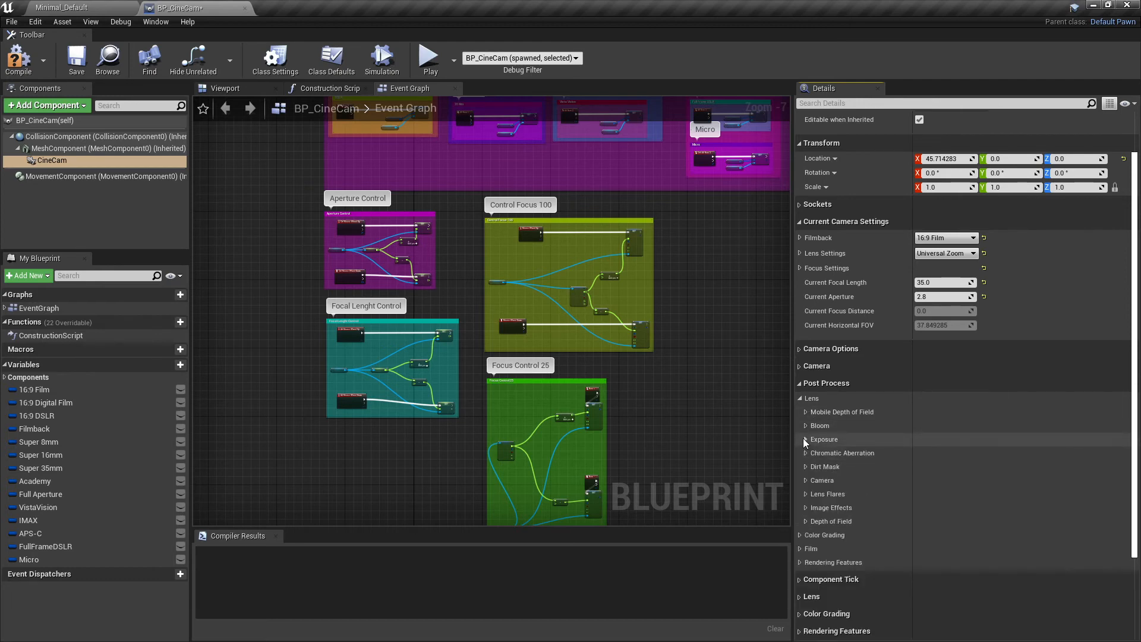
# - Look through the CineCam's Camera, Lens Flares, Image Effects, Depth of Field, Color Grading and Film post-process settings
pyautogui.click(807, 480)
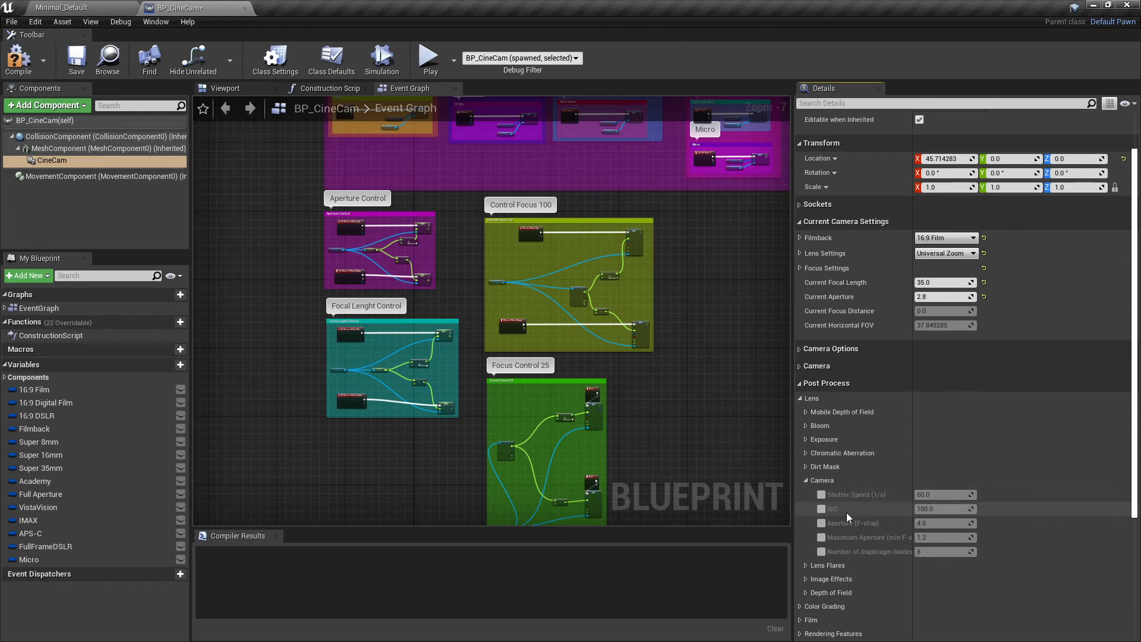
pyautogui.click(807, 480)
pyautogui.click(805, 494)
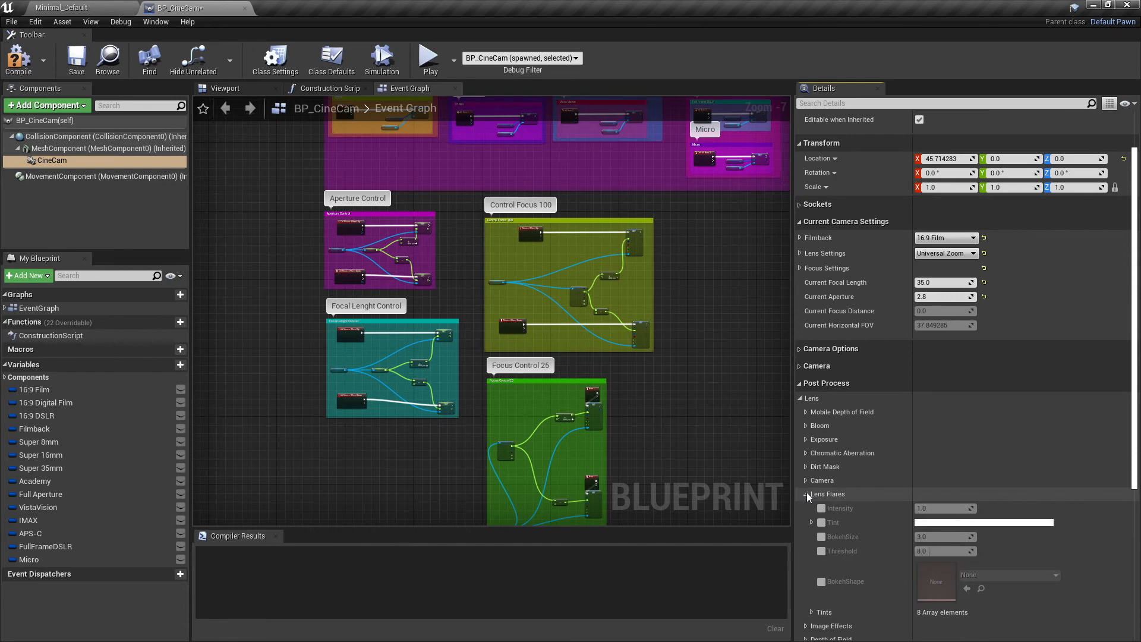
pyautogui.click(806, 493)
pyautogui.click(806, 509)
pyautogui.click(806, 508)
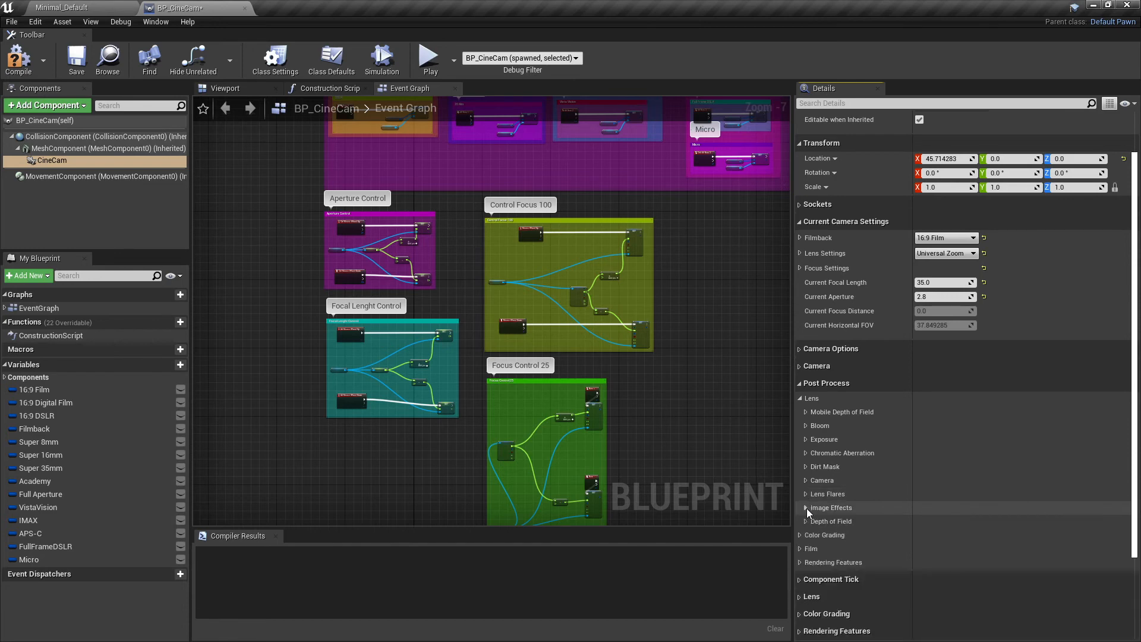
pyautogui.click(807, 521)
pyautogui.click(808, 522)
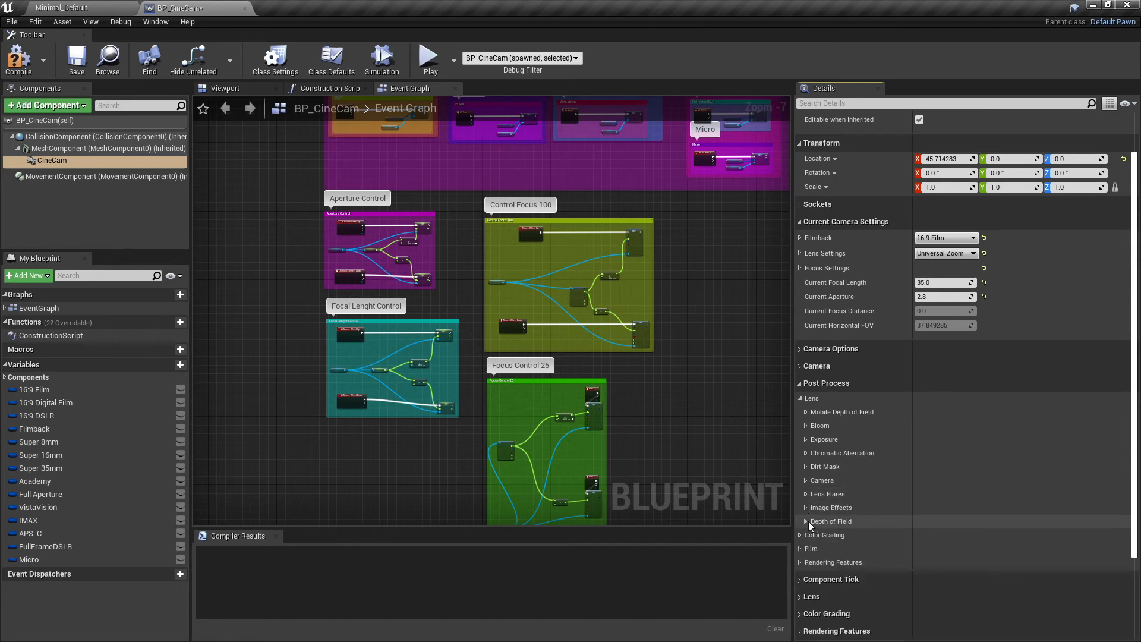
pyautogui.click(800, 536)
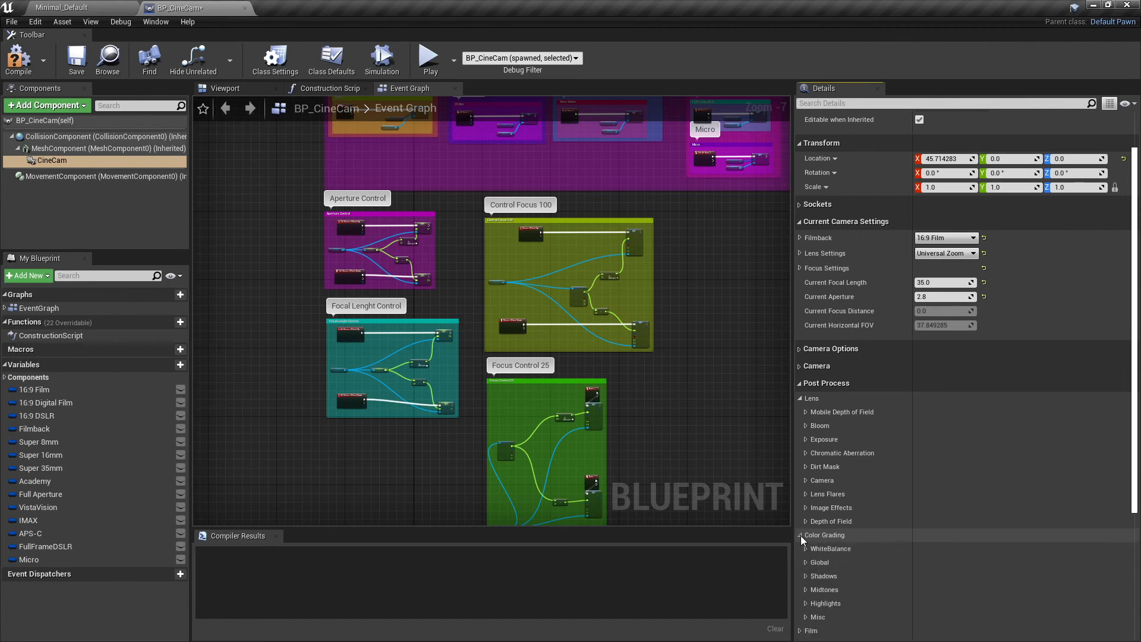
pyautogui.click(800, 536)
pyautogui.scroll(-1, 814, 543)
pyautogui.click(800, 530)
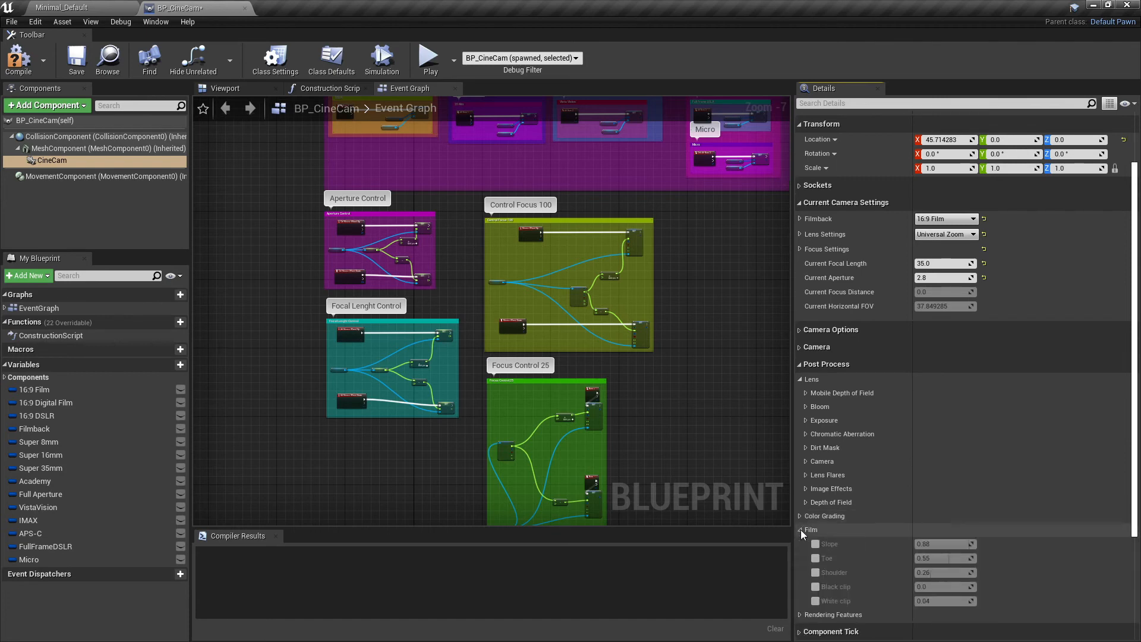
pyautogui.click(800, 529)
# - Enable the Tint and Intensity overrides for Ambient Cubemap in the post-process Rendering Features
pyautogui.click(800, 541)
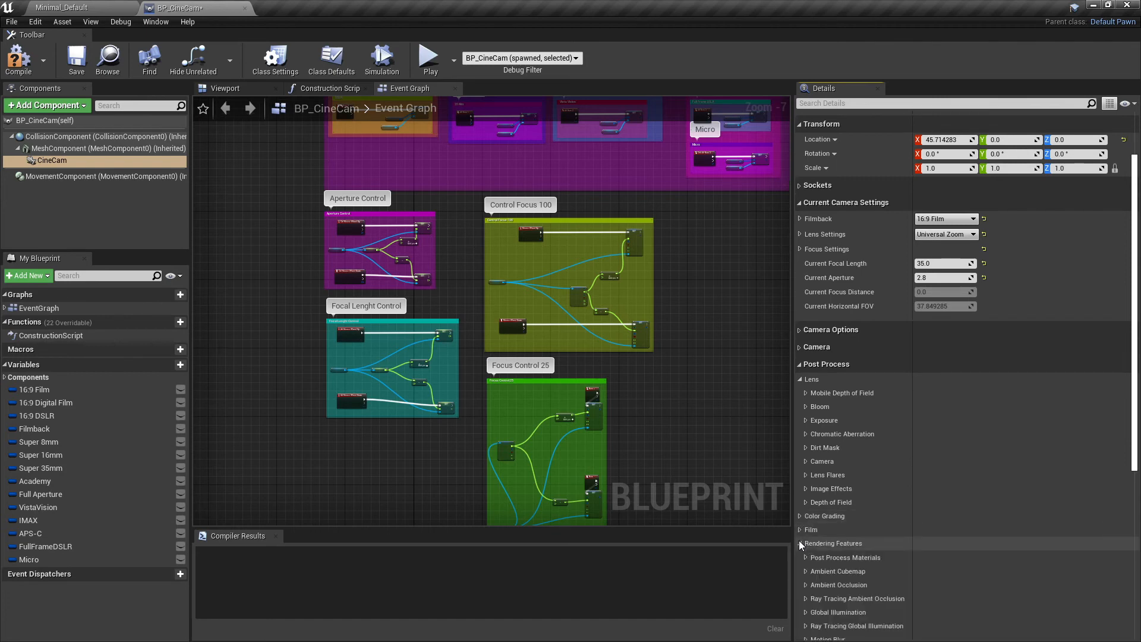
pyautogui.scroll(-2, 853, 537)
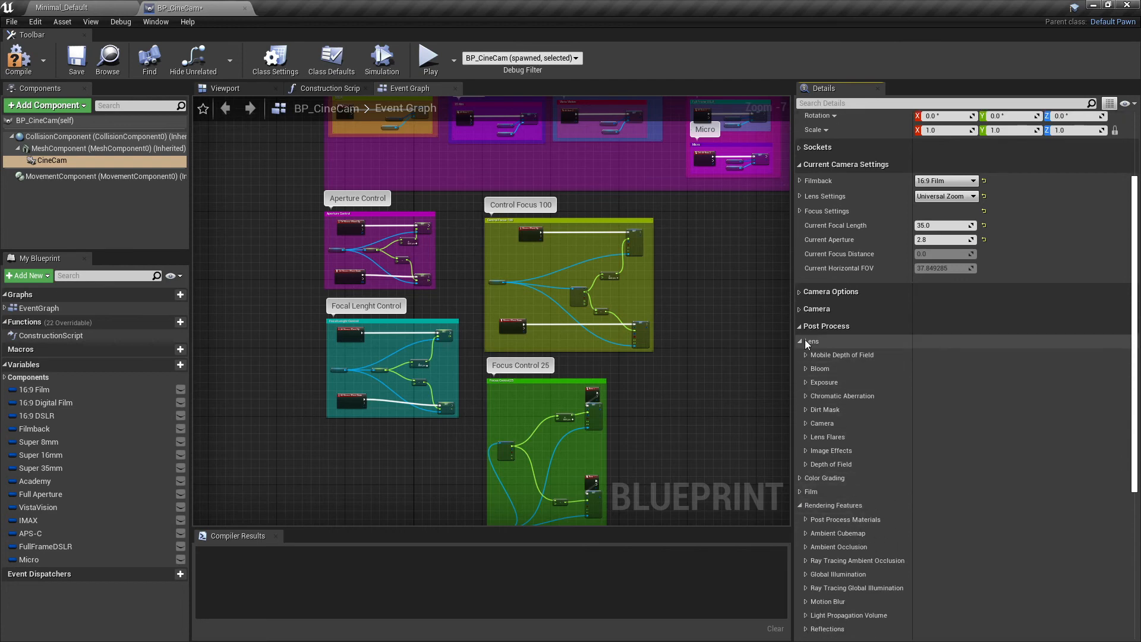
pyautogui.click(803, 341)
pyautogui.click(805, 396)
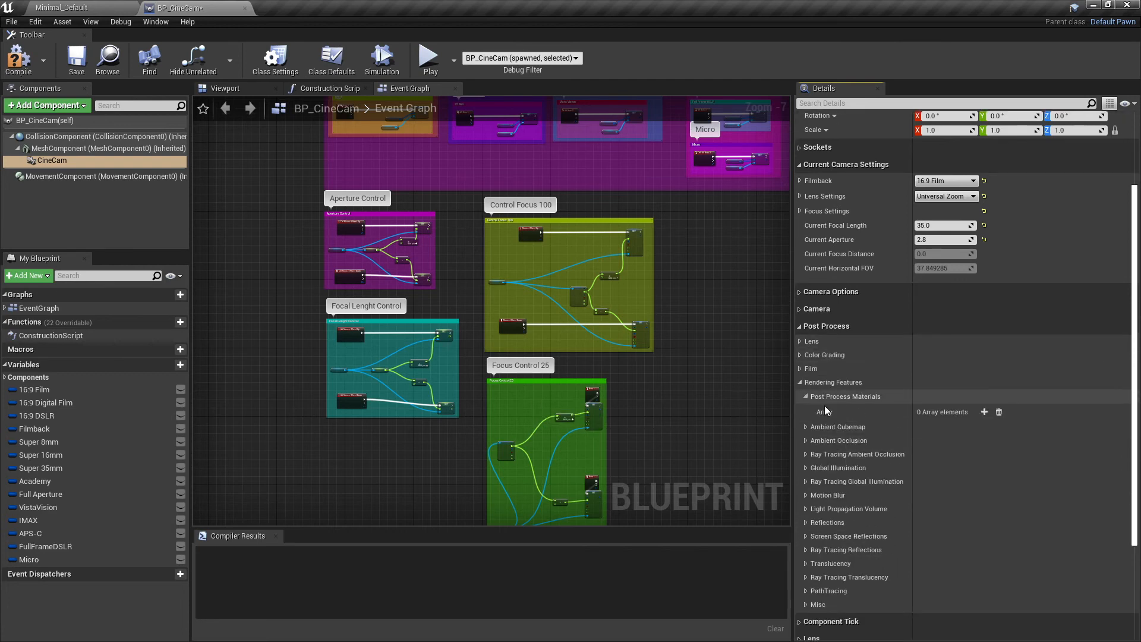
pyautogui.click(807, 396)
pyautogui.click(805, 411)
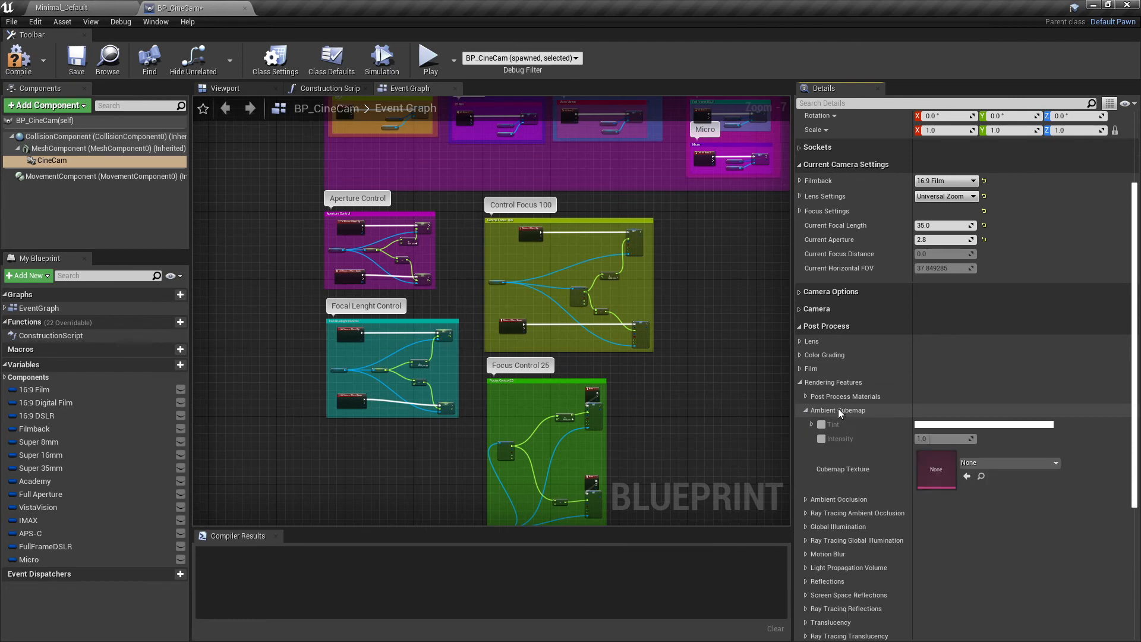
pyautogui.click(821, 424)
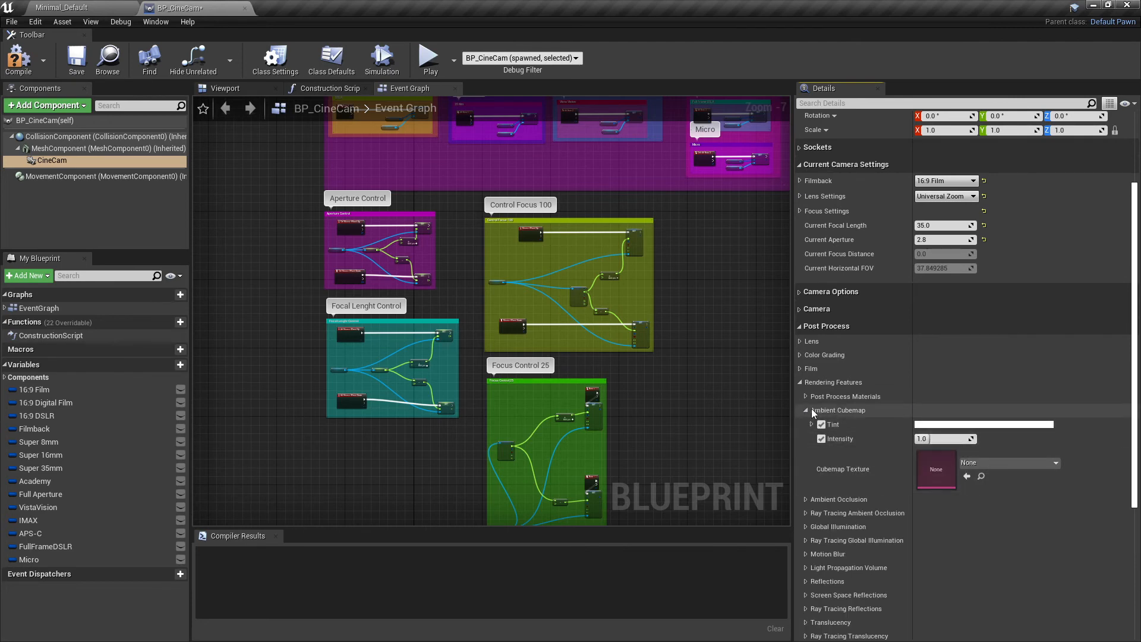
pyautogui.click(805, 410)
# - Enable the Ambient Occlusion overrides for Intensity, Radius and advanced Quality, with Quality set to 100
pyautogui.click(806, 423)
pyautogui.click(821, 438)
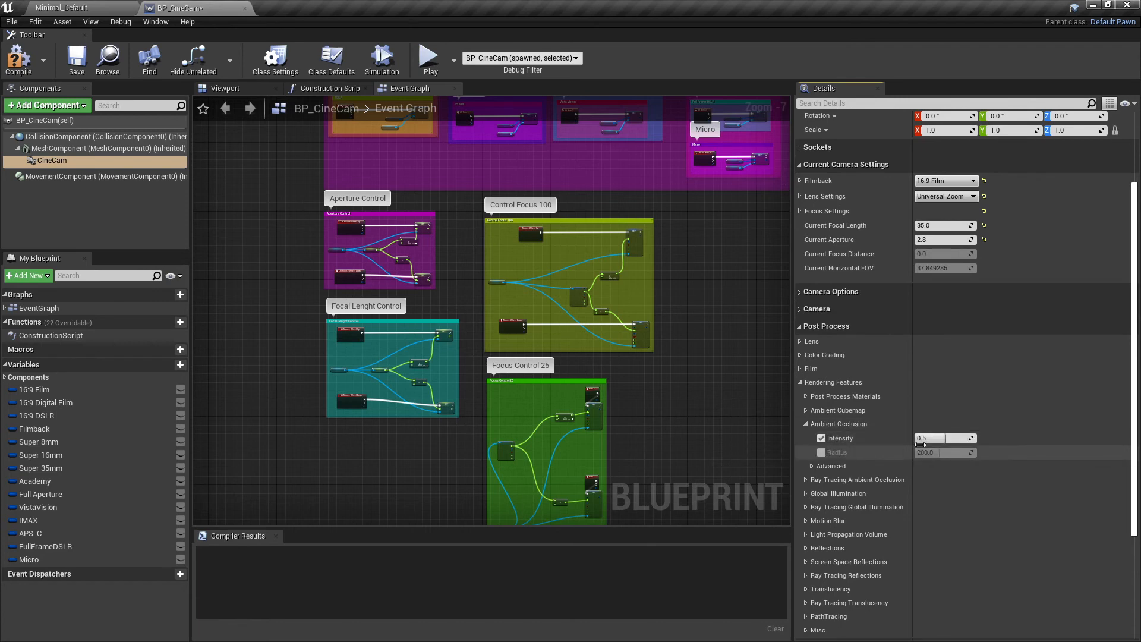
pyautogui.click(811, 467)
pyautogui.scroll(-2, 883, 489)
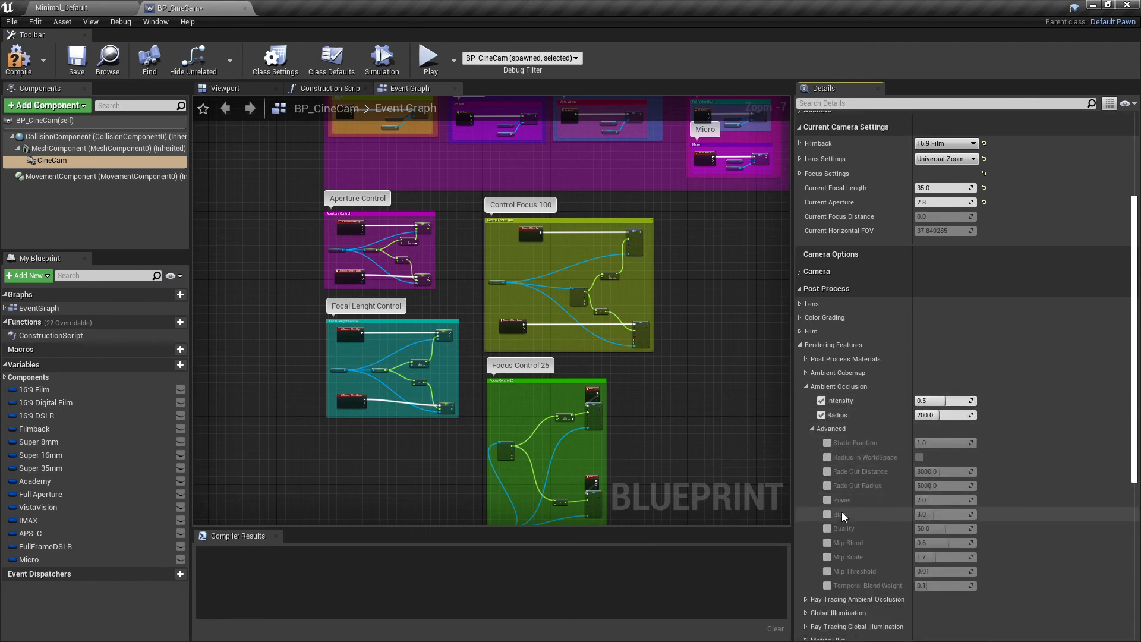
pyautogui.click(827, 528)
pyautogui.moveTo(923, 529); pyautogui.dragTo(974, 528)
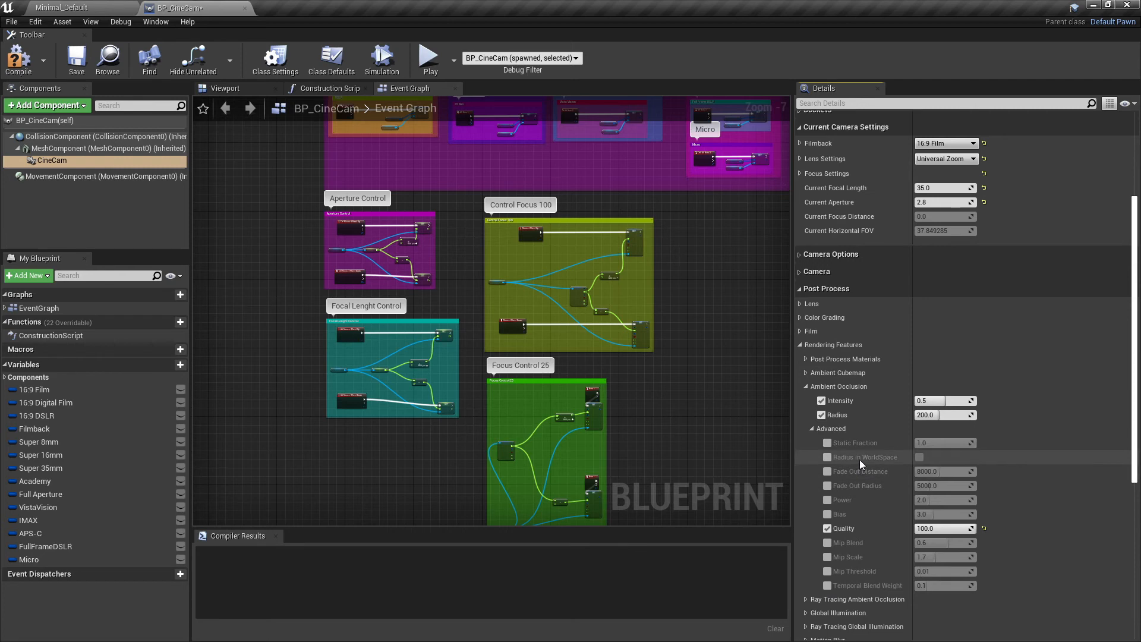
pyautogui.click(812, 428)
pyautogui.click(806, 387)
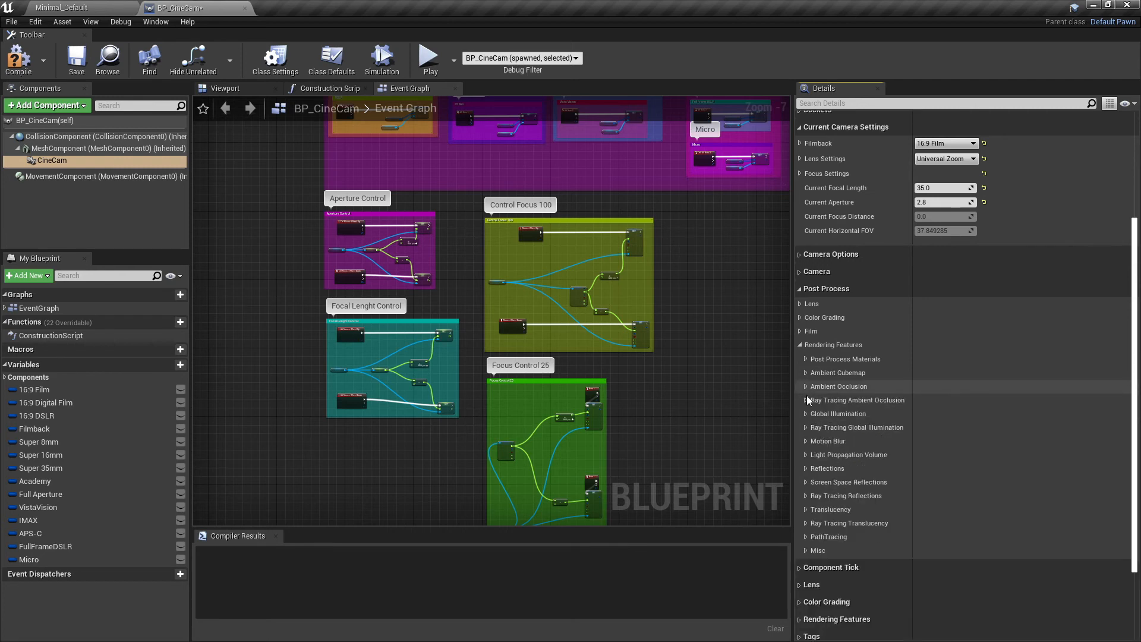
# - Enable the Indirect Lighting Color and Indirect Lighting Intensity overrides for Global Illumination
pyautogui.click(805, 399)
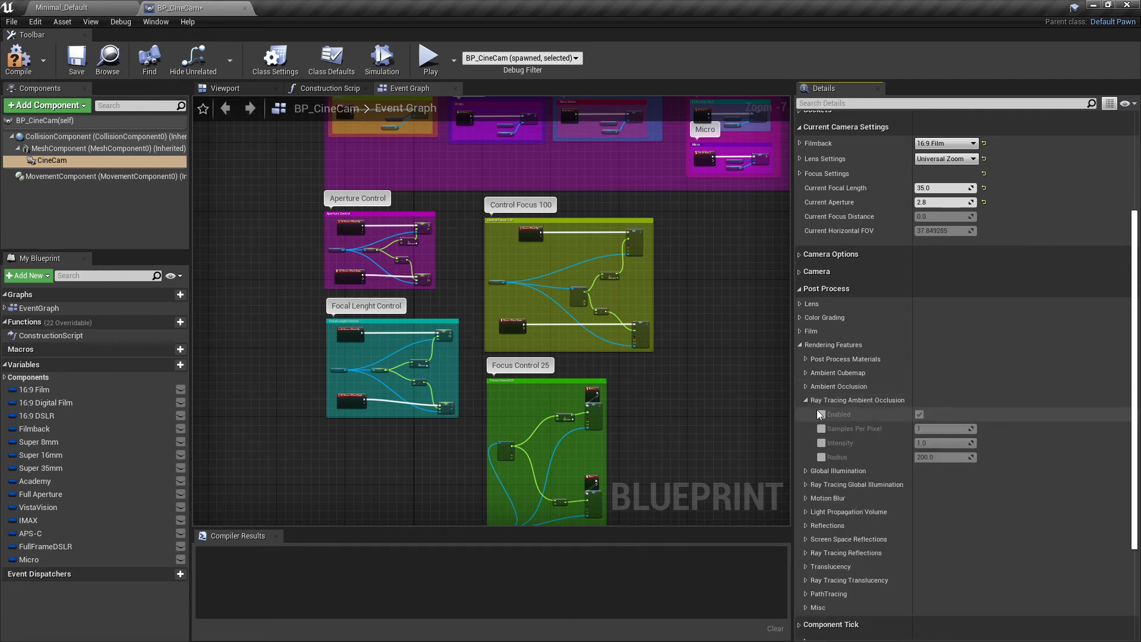
pyautogui.click(807, 400)
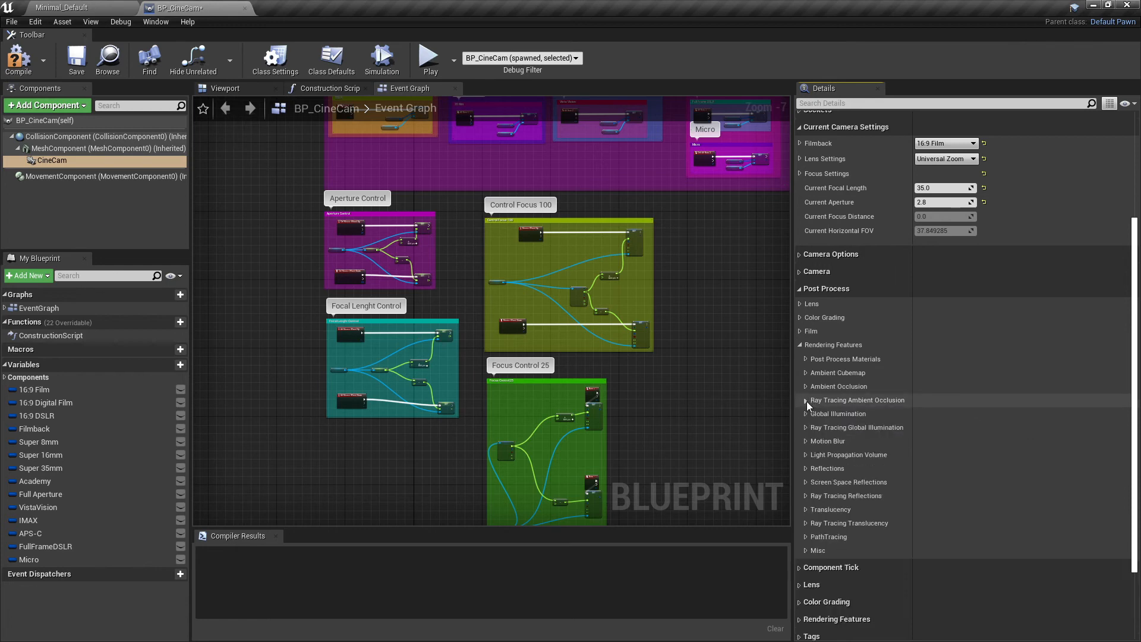
pyautogui.click(806, 415)
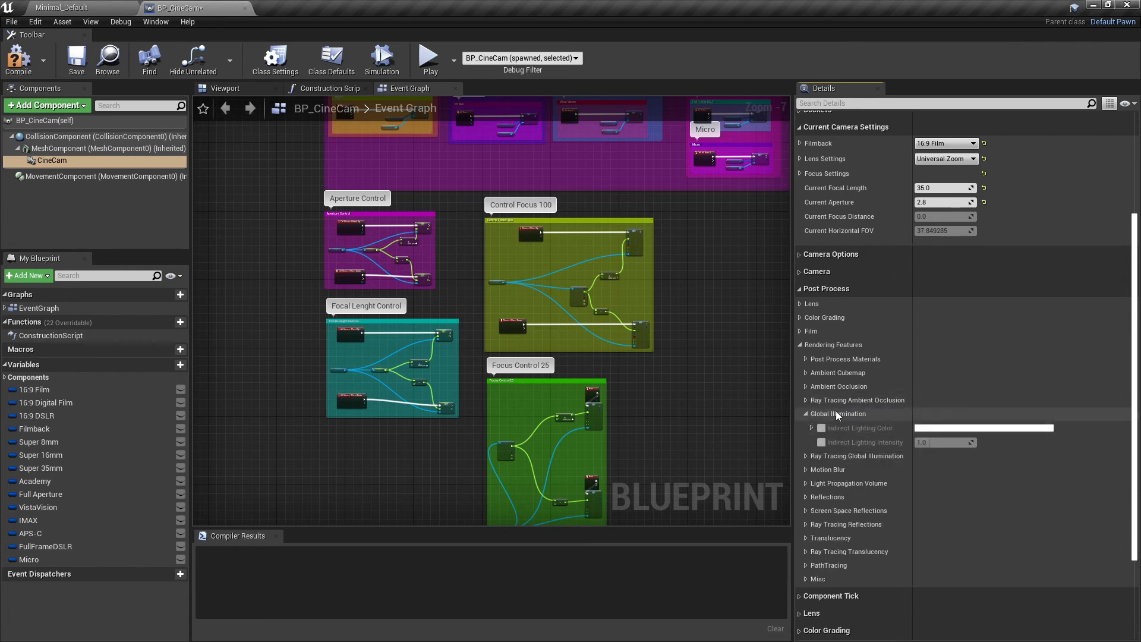
pyautogui.click(822, 443)
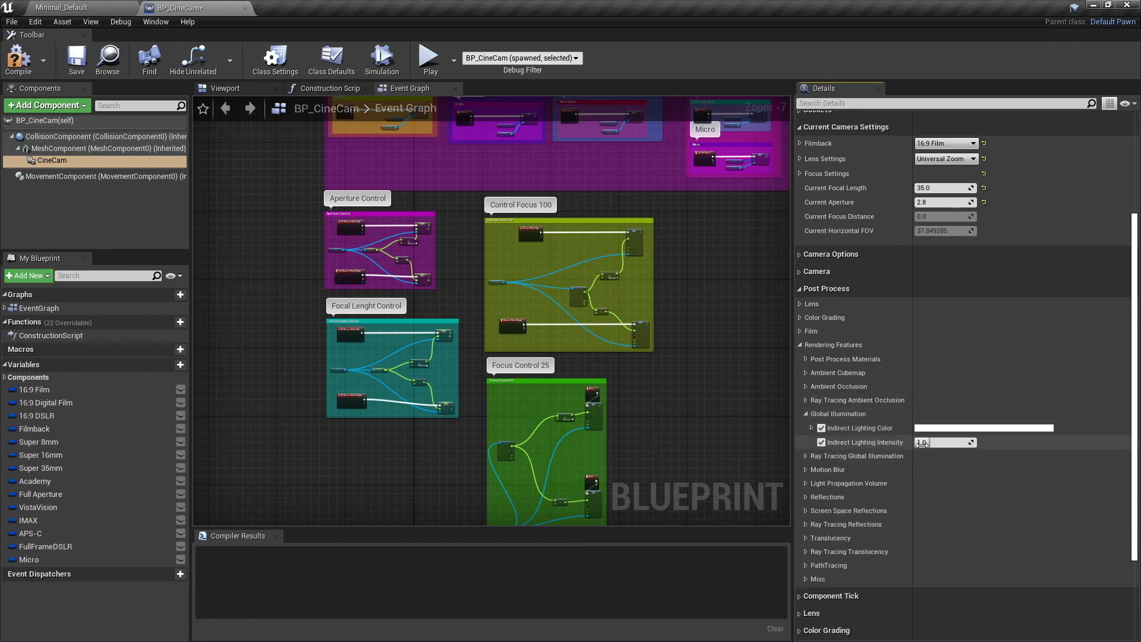
pyautogui.click(805, 414)
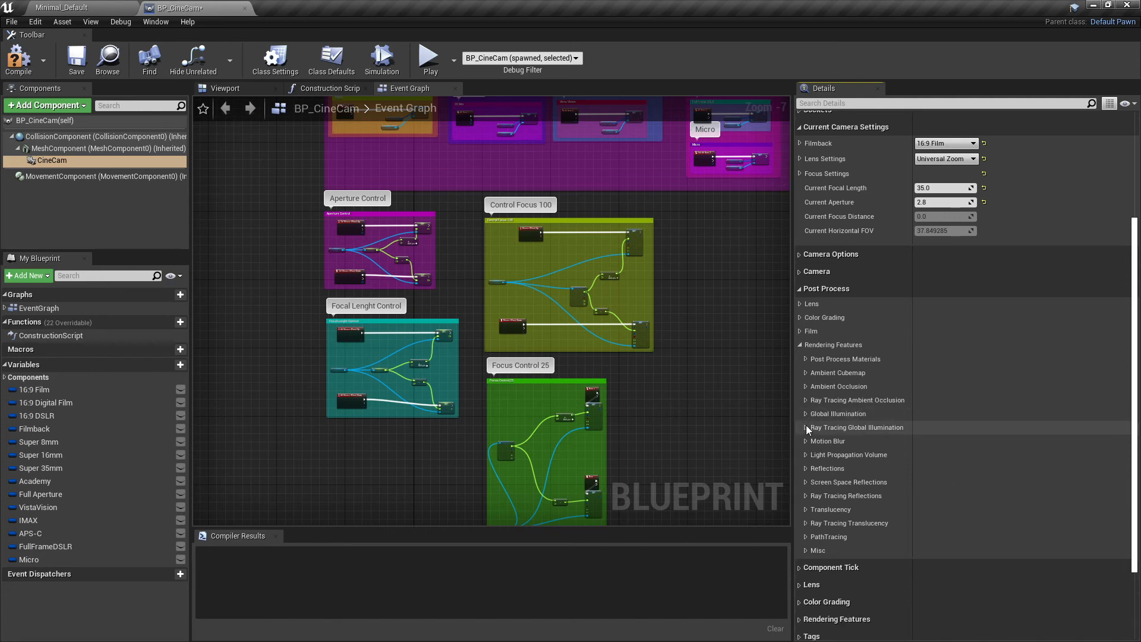
# - Enable the Motion Blur overrides for Amount, Max, Target FPS and Per Object Size
pyautogui.click(806, 441)
pyautogui.click(822, 455)
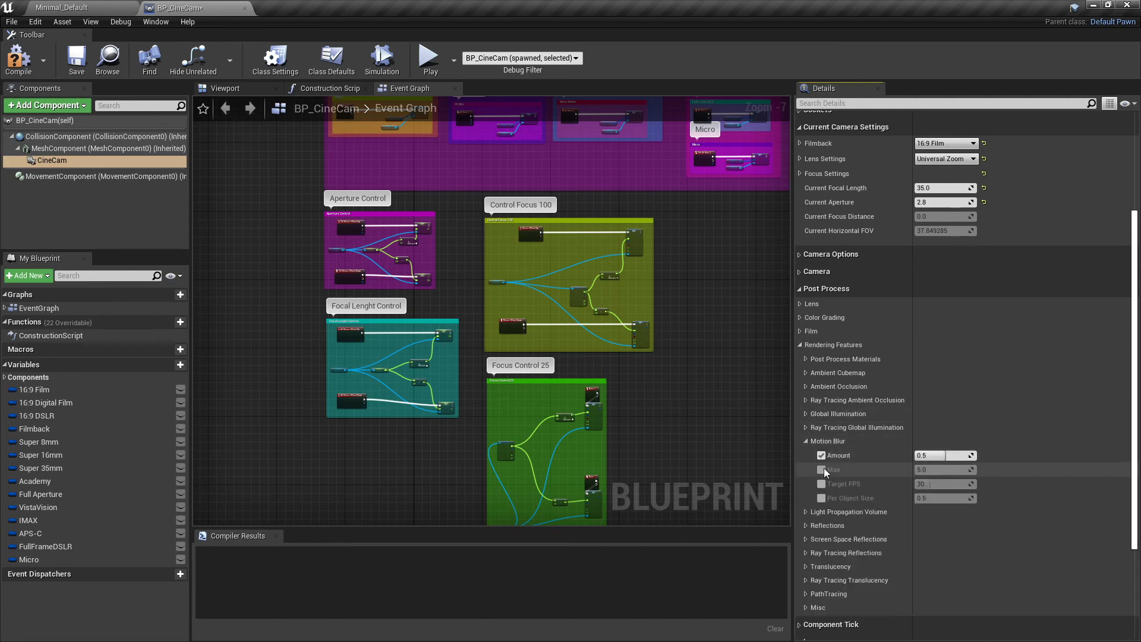
pyautogui.click(822, 470)
pyautogui.click(822, 484)
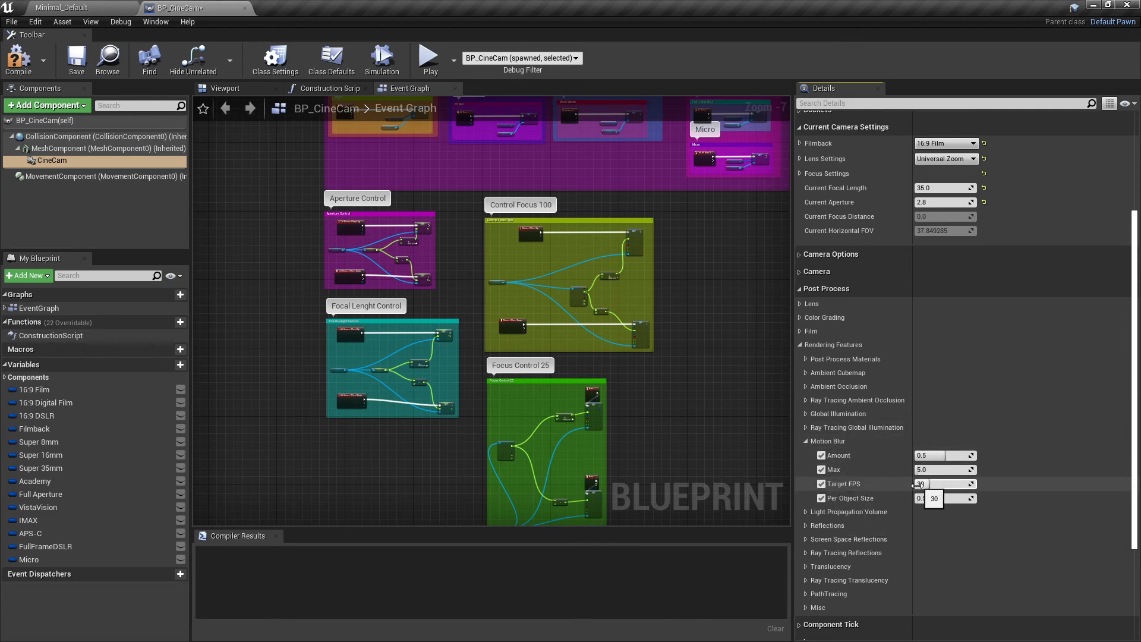
pyautogui.click(807, 441)
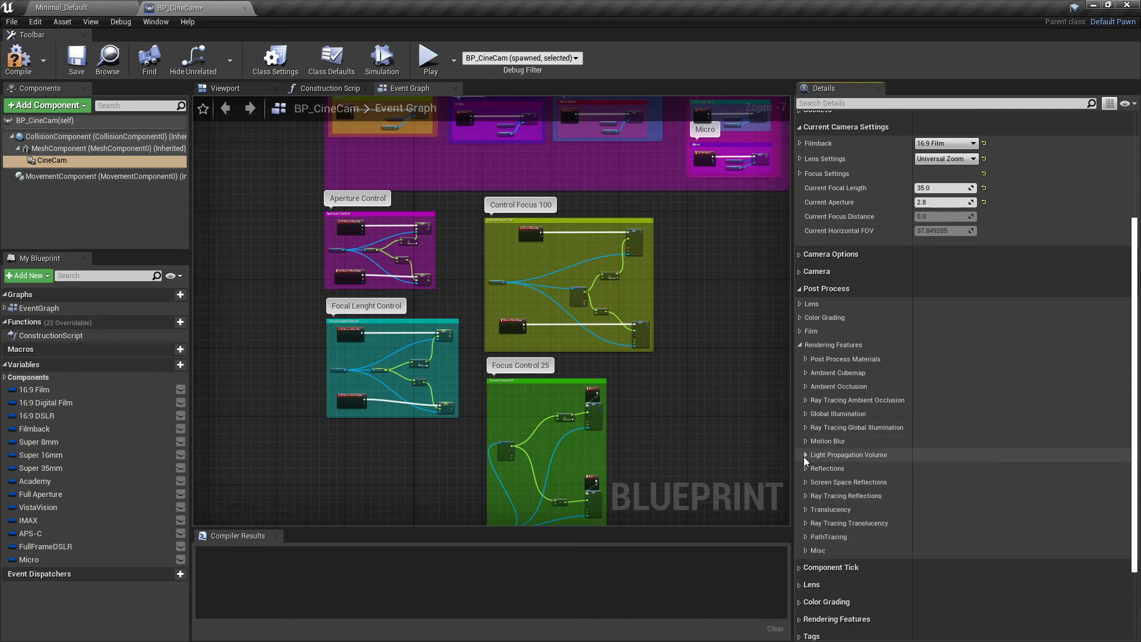
# - Enable the Light Propagation Volume overrides for Intensity, Size, Secondary Occlusion Intensity, Diffuse occlusion exponent and Specular occlusion exponent
pyautogui.click(805, 455)
pyautogui.click(822, 469)
pyautogui.click(822, 484)
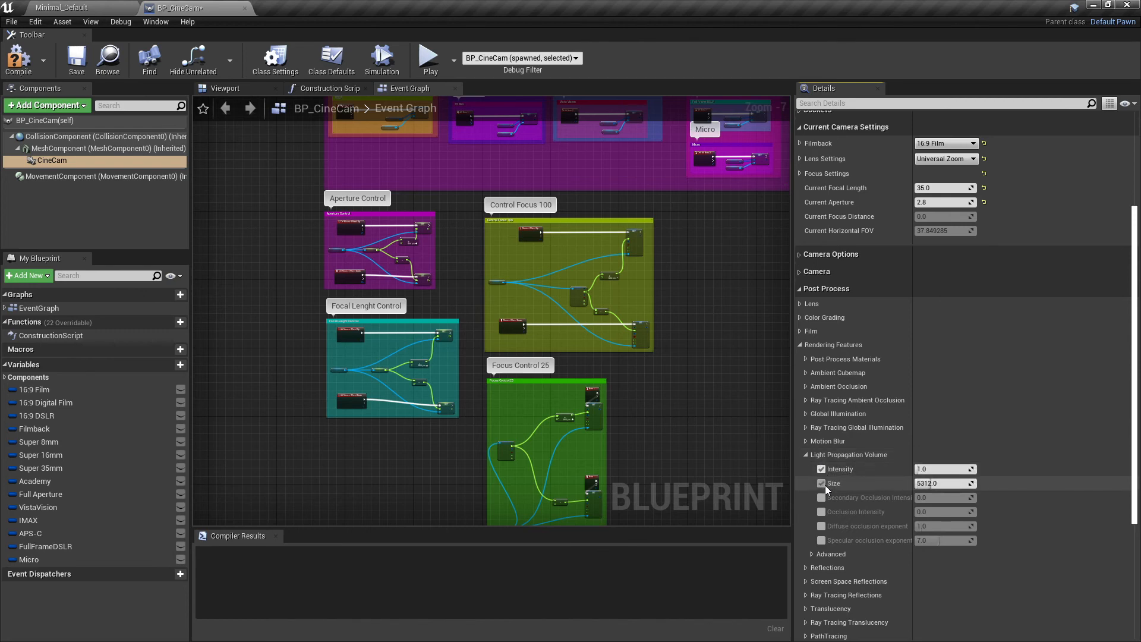
pyautogui.click(821, 497)
pyautogui.click(821, 526)
pyautogui.click(821, 540)
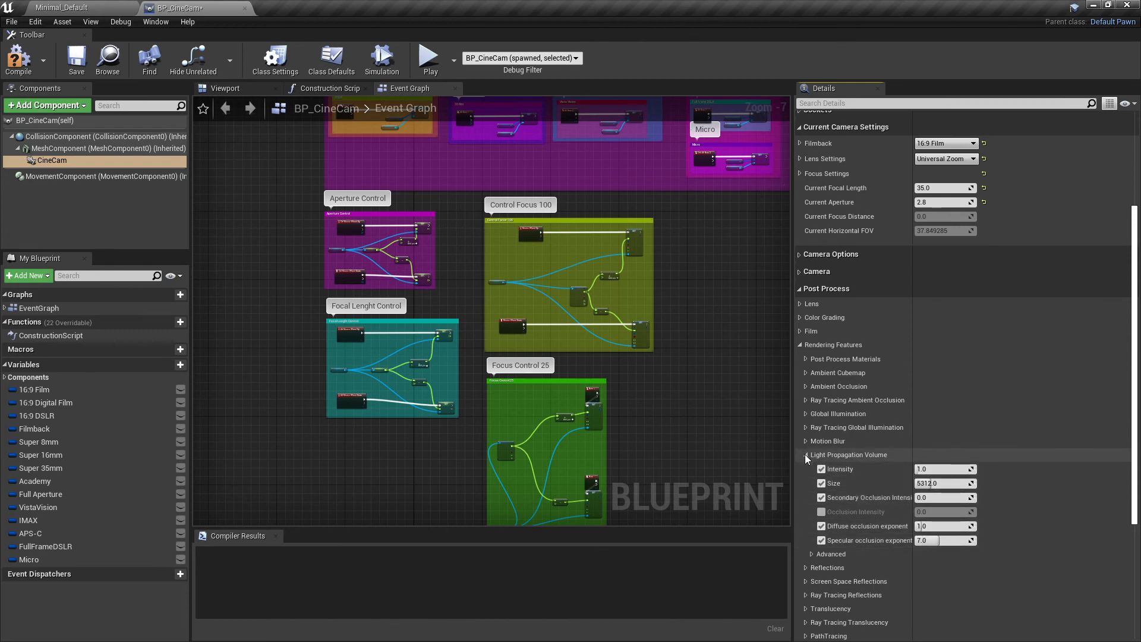
# - Enable the Occlusion Radius override in the advanced Light Propagation Volume settings
pyautogui.click(823, 554)
pyautogui.scroll(-3, 864, 526)
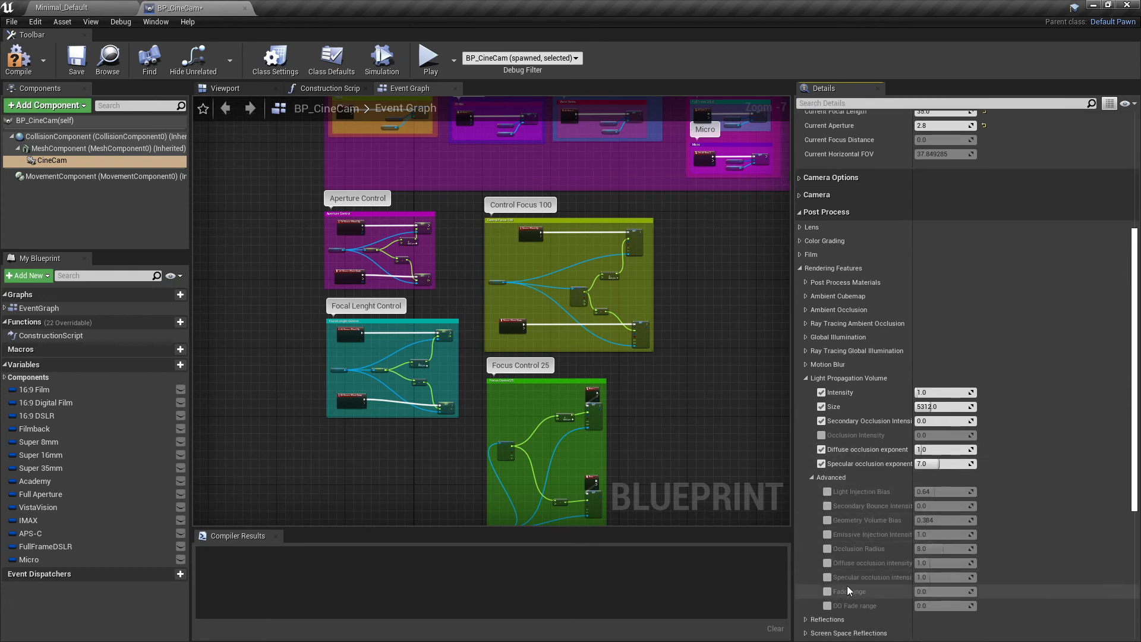
pyautogui.click(827, 548)
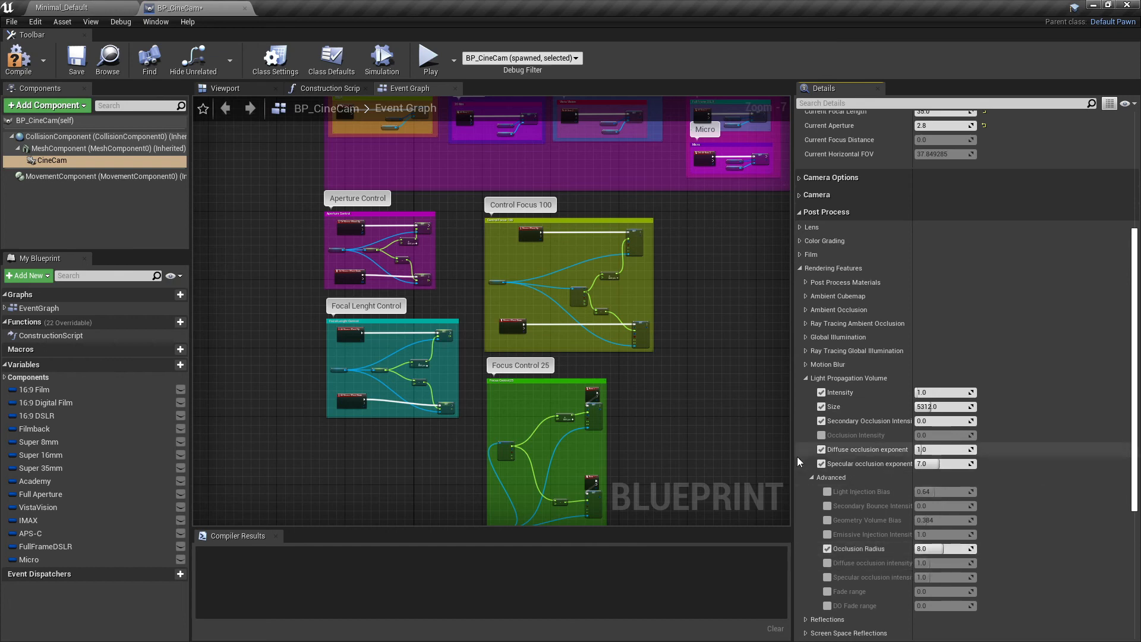
pyautogui.click(814, 478)
pyautogui.click(809, 380)
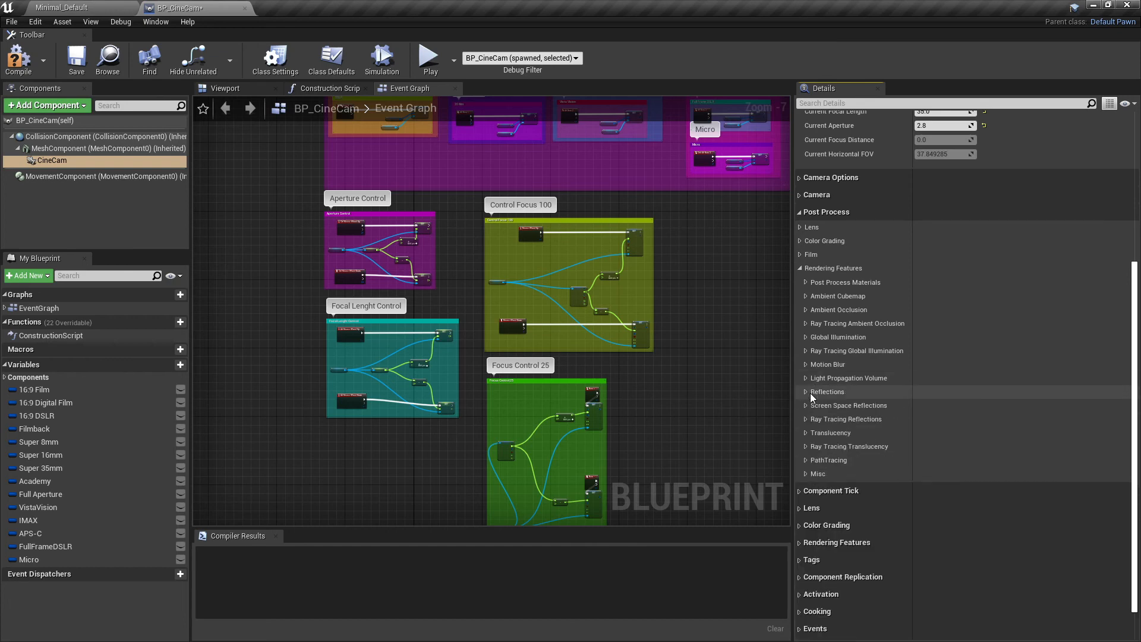
# - Enable the Reflections Type override and set it to Screen Space
pyautogui.click(806, 392)
pyautogui.click(821, 406)
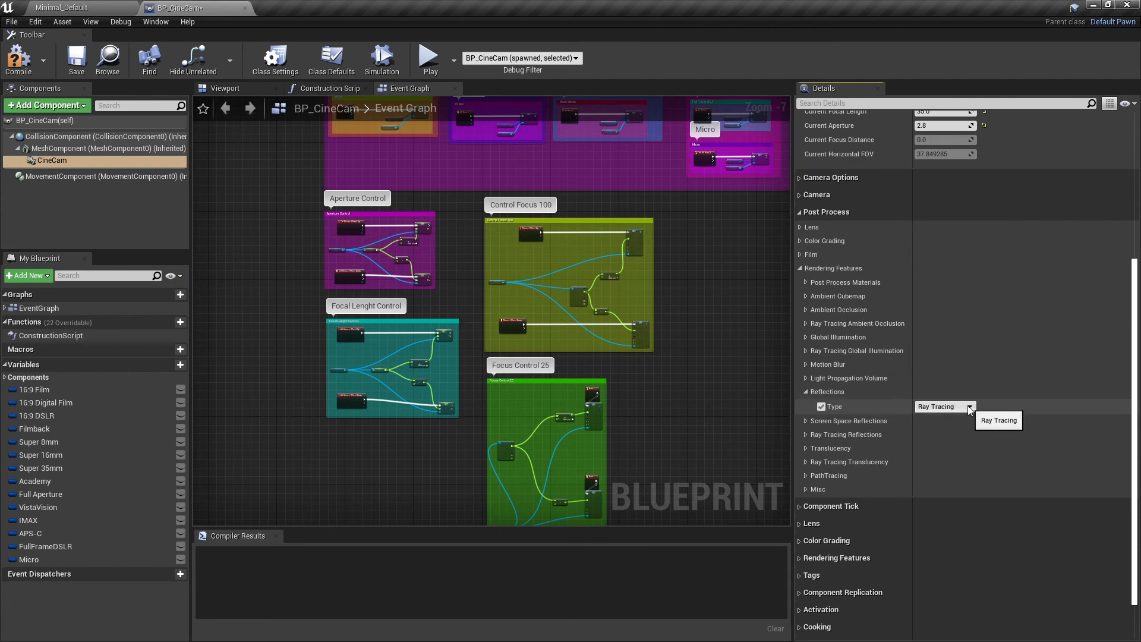
pyautogui.click(941, 406)
pyautogui.click(935, 417)
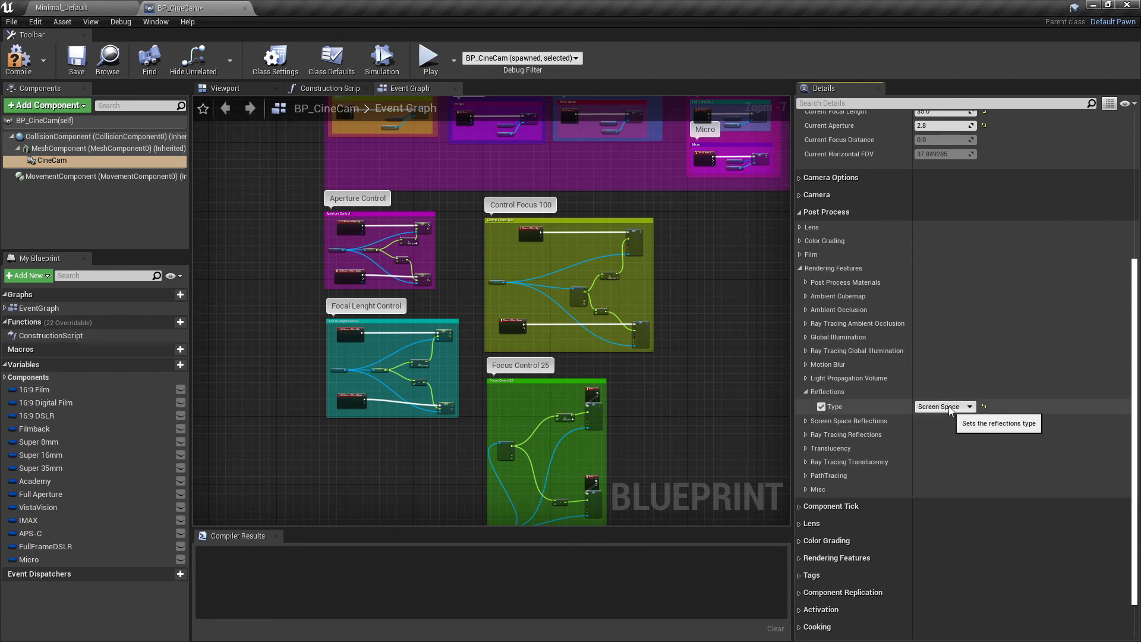
# - Enable the Screen Space Reflections overrides for Intensity, Quality and Max Roughness, setting Quality to 100 and Max Roughness to 1.0
pyautogui.click(807, 392)
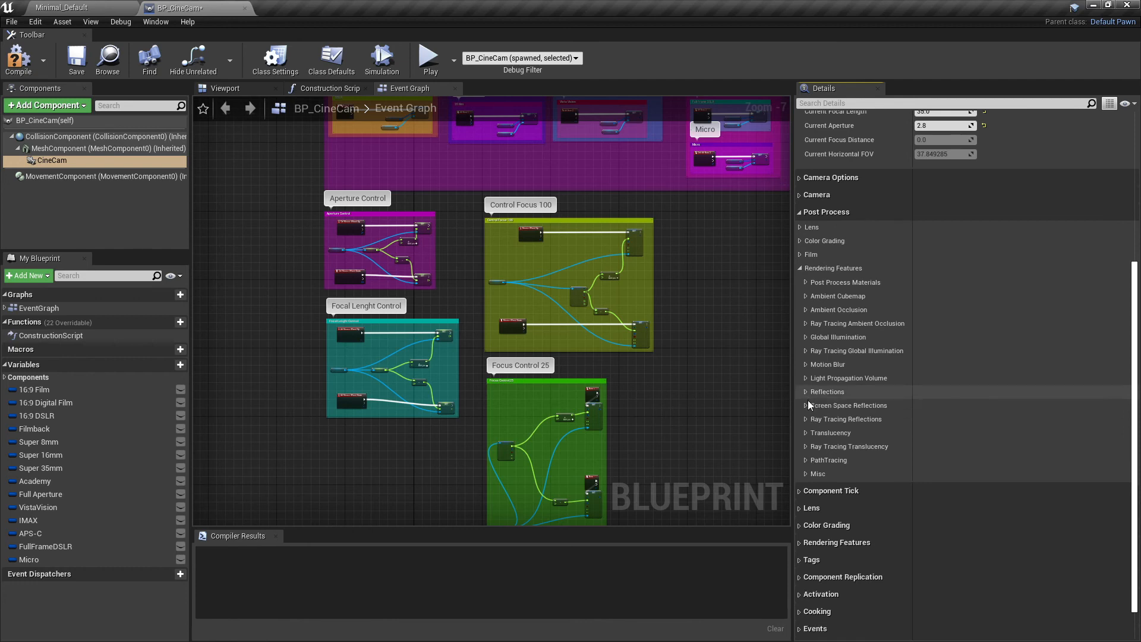
pyautogui.click(806, 405)
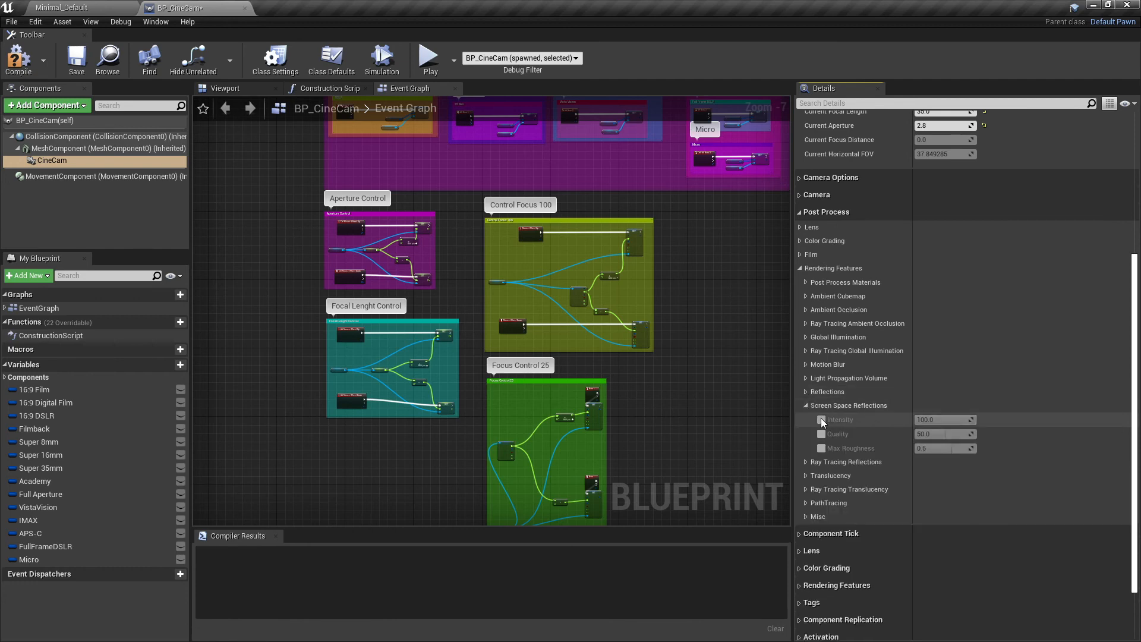
pyautogui.click(821, 419)
pyautogui.click(822, 433)
pyautogui.moveTo(945, 434); pyautogui.dragTo(976, 448)
pyautogui.click(821, 448)
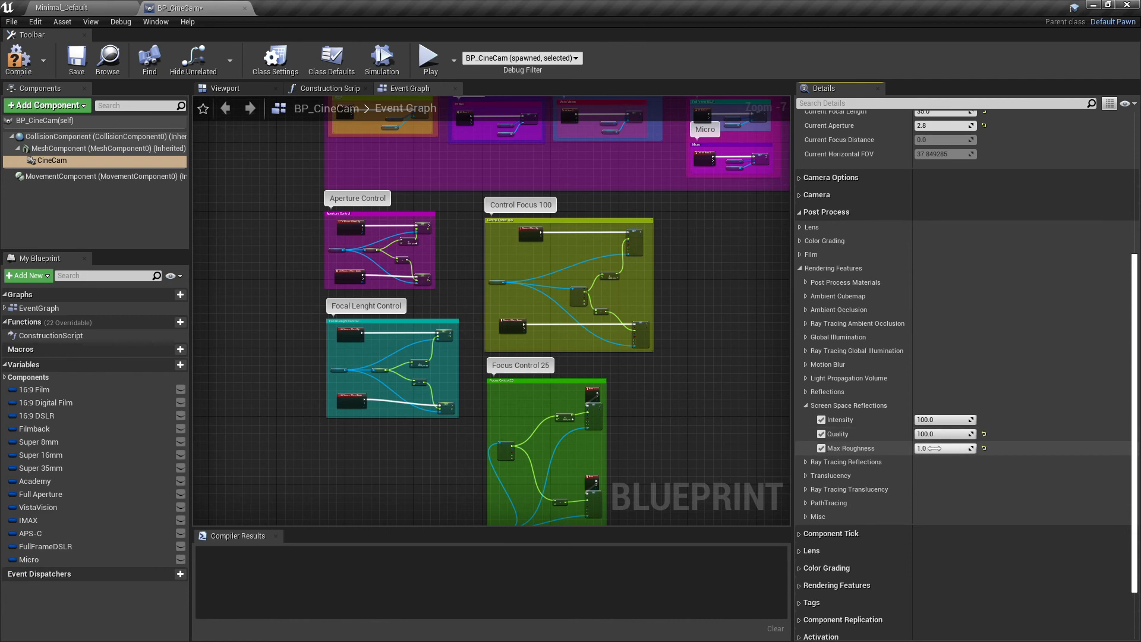
pyautogui.click(805, 405)
# - Enable the Type override for Translucency in CineCam's post-process rendering features
pyautogui.click(805, 418)
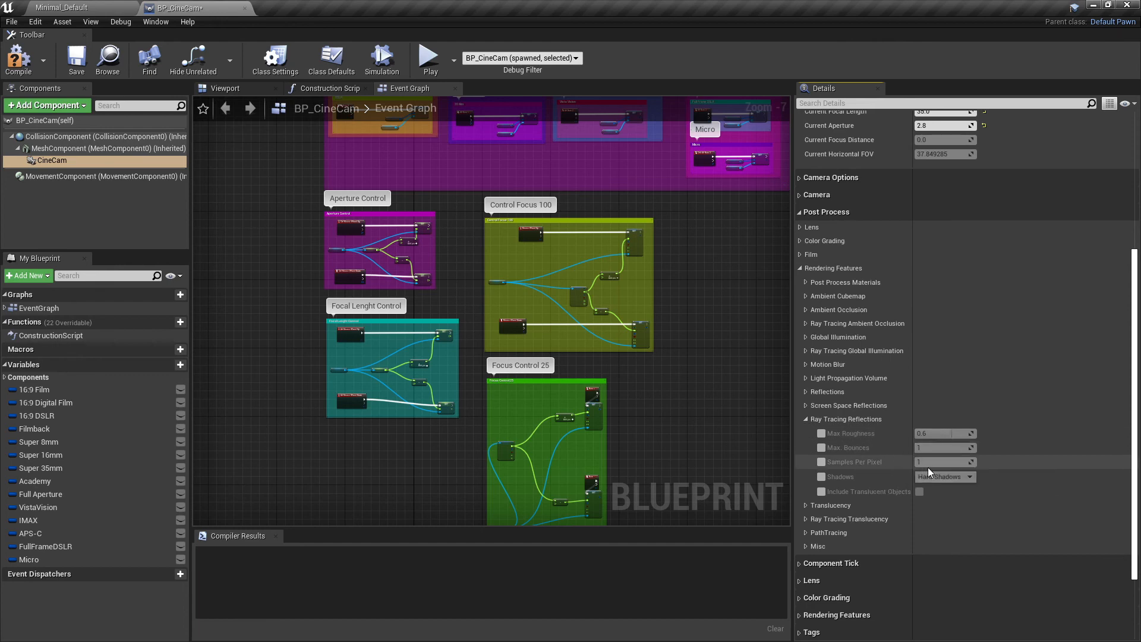
pyautogui.click(805, 419)
pyautogui.click(805, 433)
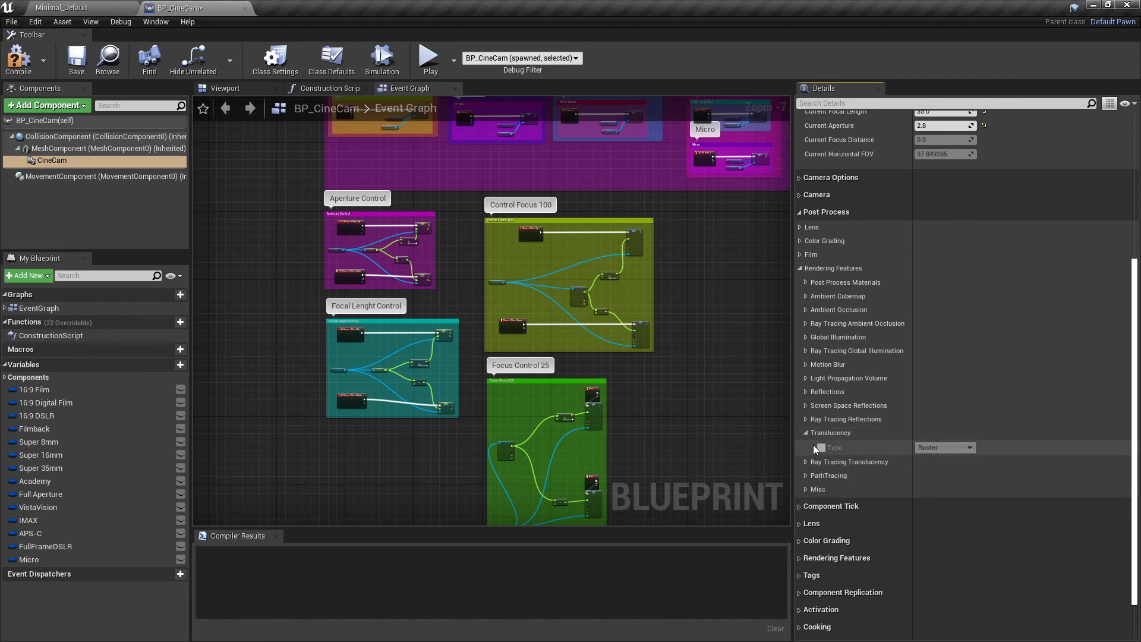
pyautogui.click(821, 448)
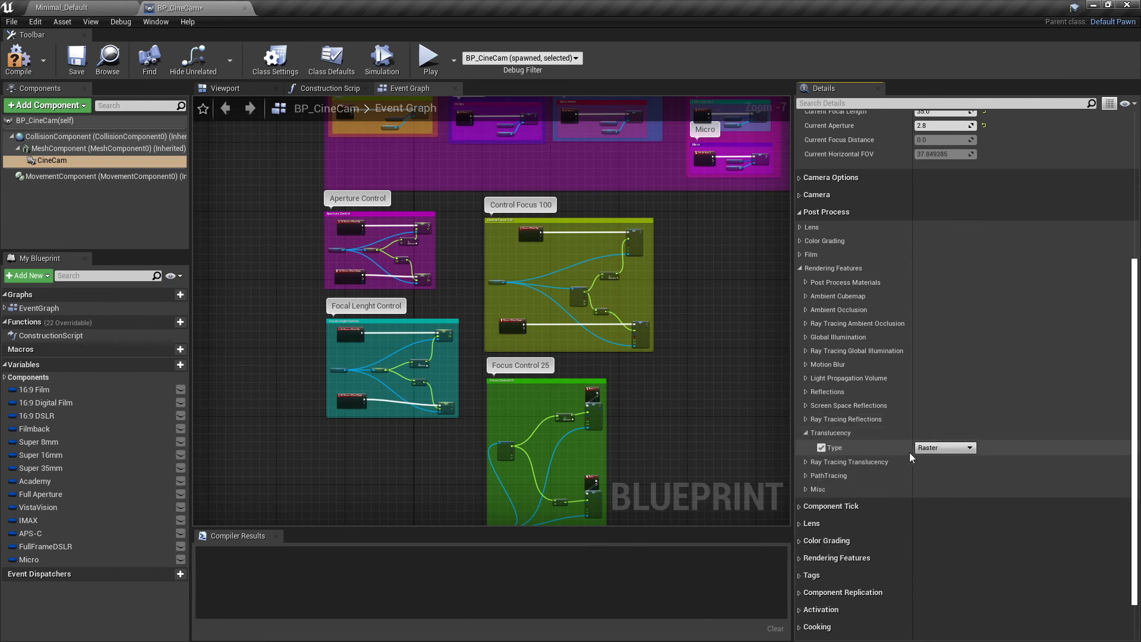
pyautogui.click(807, 432)
# - Enable the PathTracing overrides for Max. Bounces and Samples Per Pixel
pyautogui.click(807, 447)
pyautogui.click(806, 446)
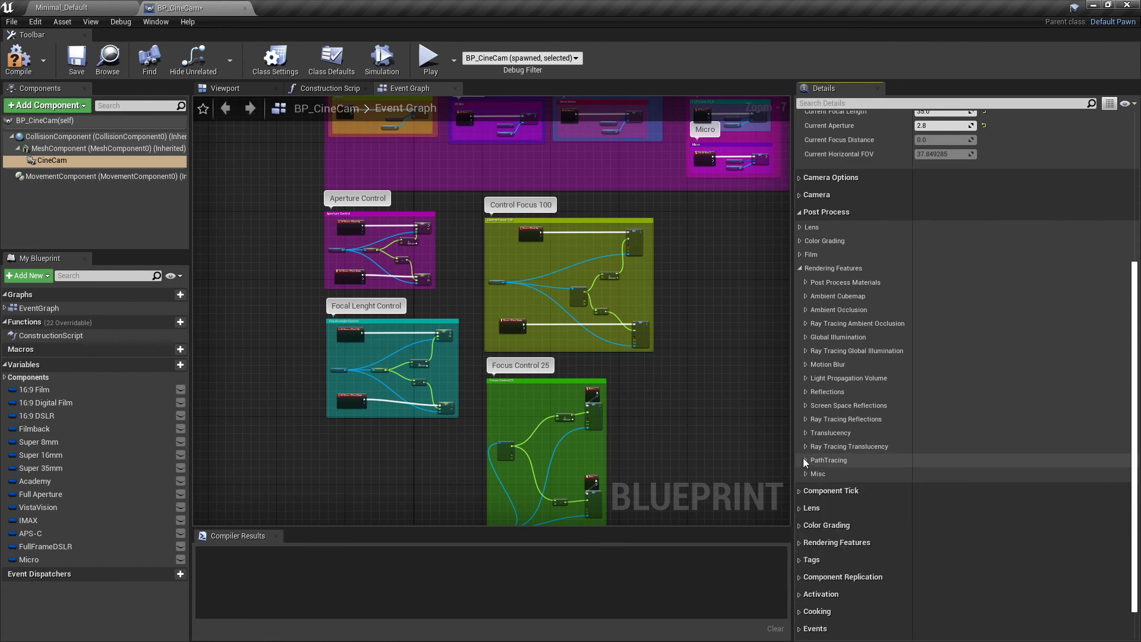
pyautogui.click(805, 461)
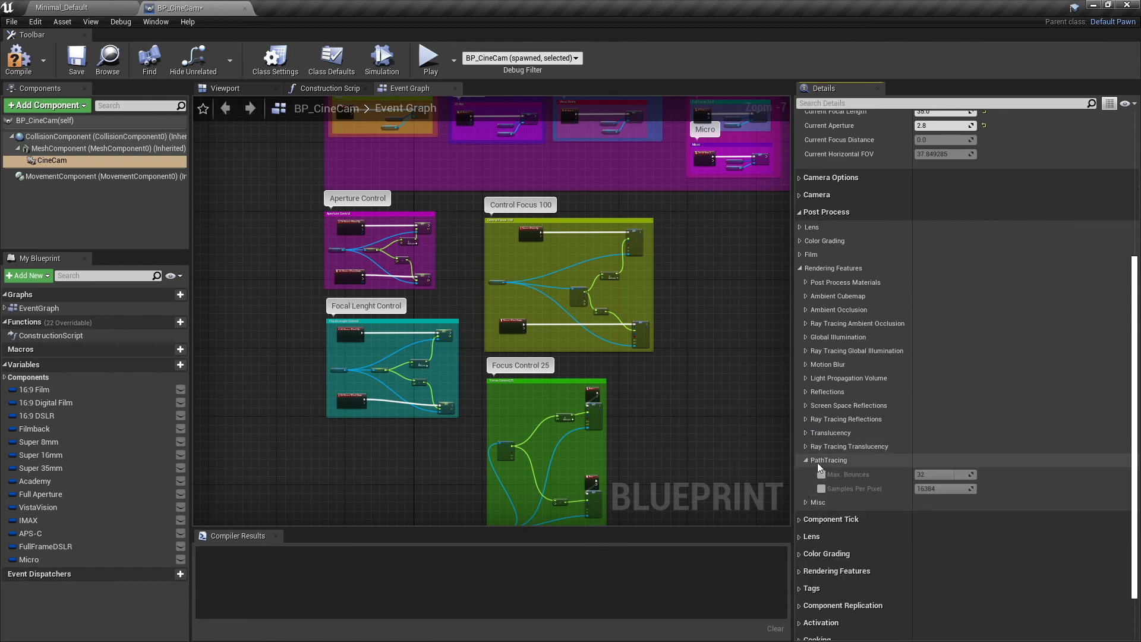
pyautogui.click(822, 475)
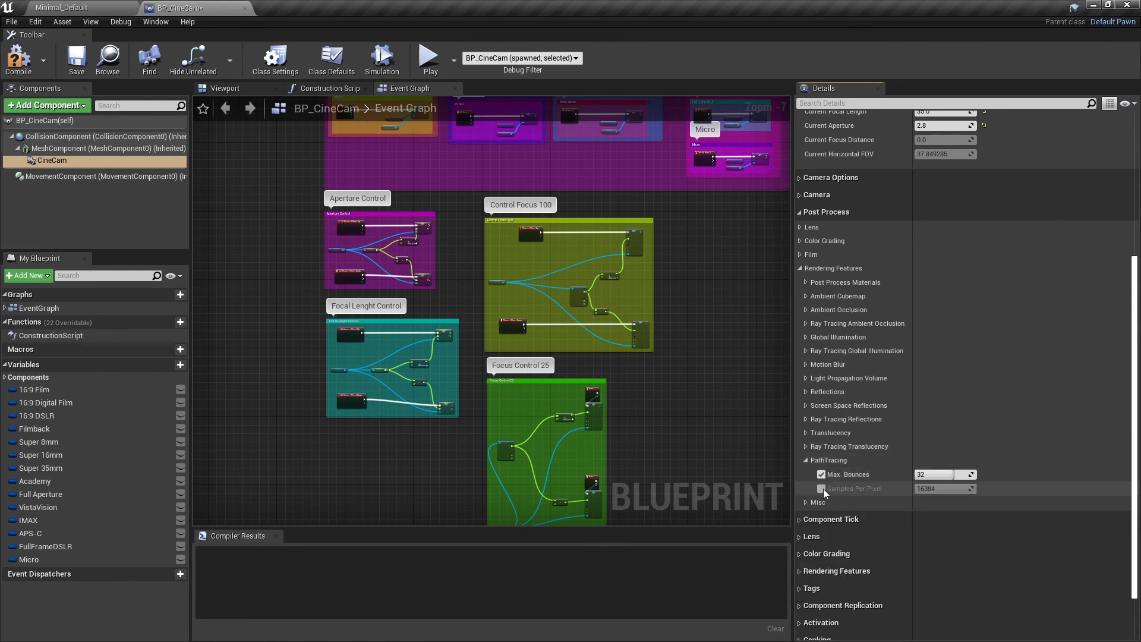
pyautogui.click(822, 488)
pyautogui.click(806, 460)
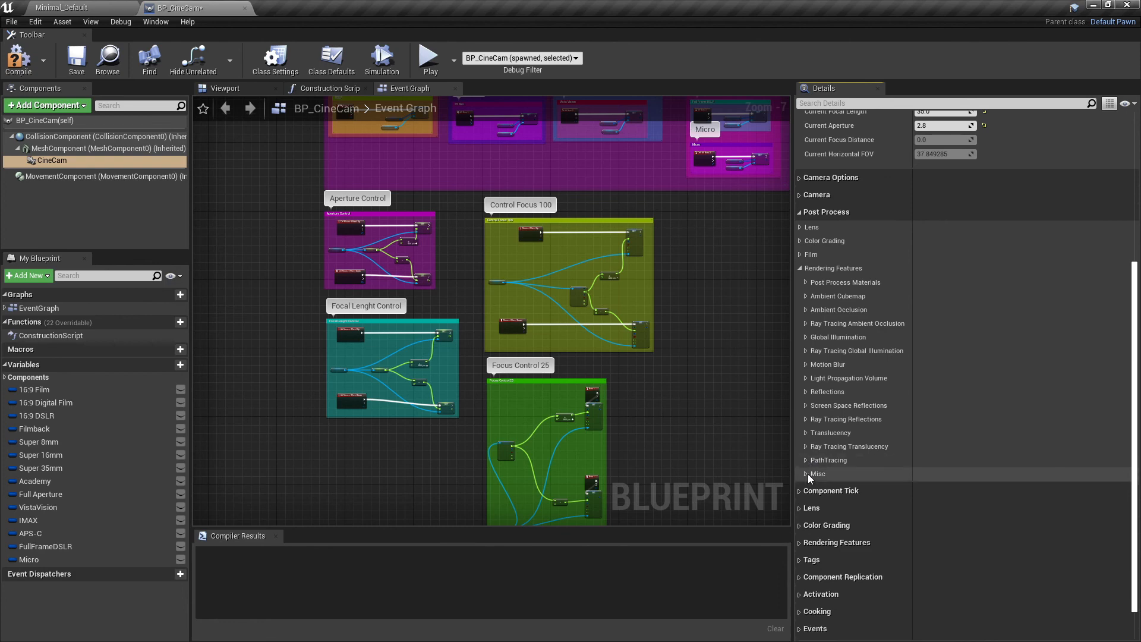
# - Check the Misc settings, collapse the Rendering Features group and compile the BP_CineCam blueprint
pyautogui.click(806, 473)
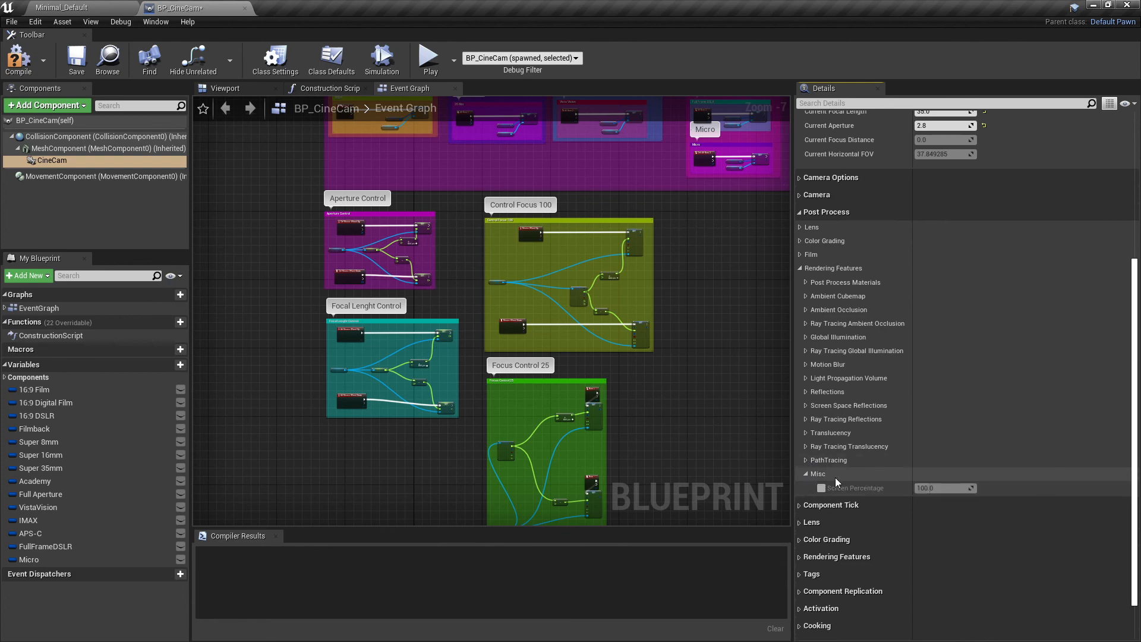
pyautogui.click(806, 473)
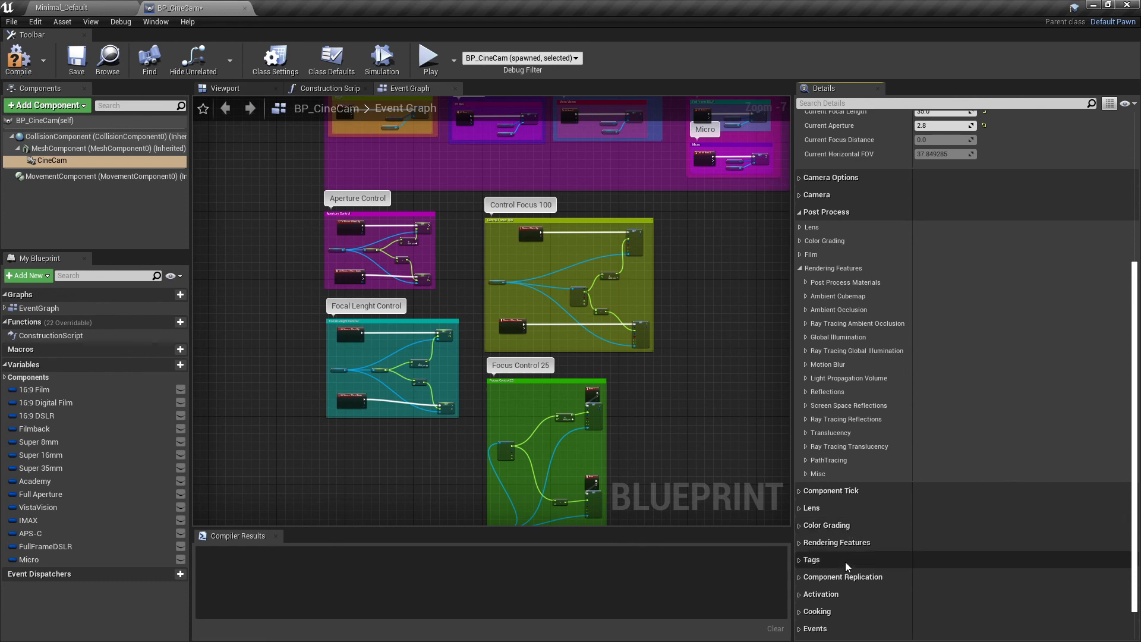
pyautogui.click(800, 268)
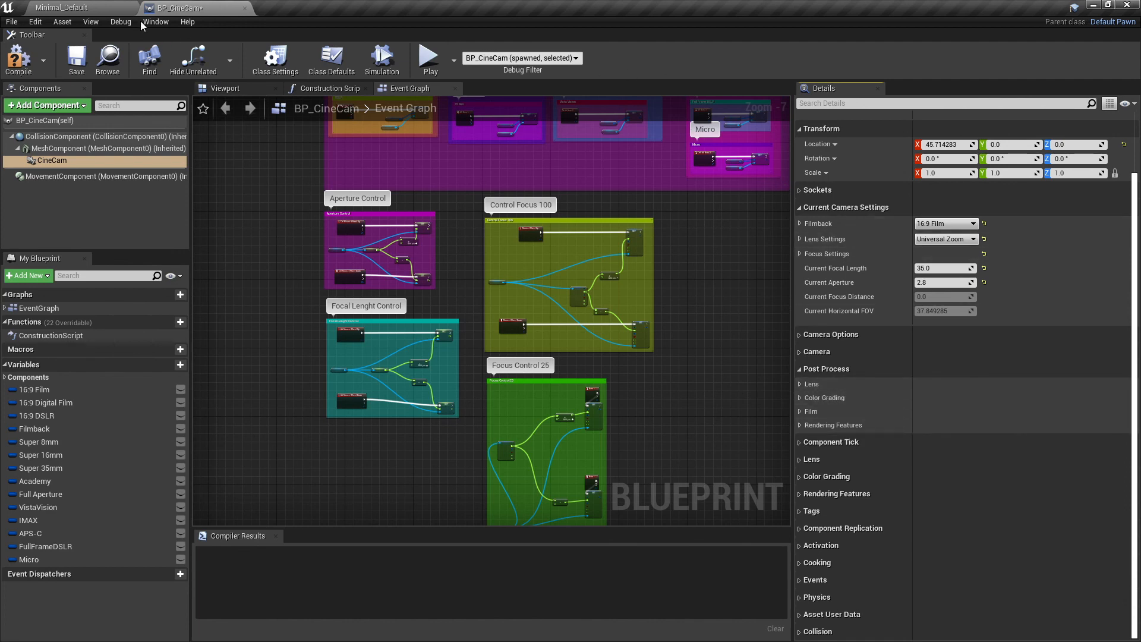
pyautogui.click(18, 58)
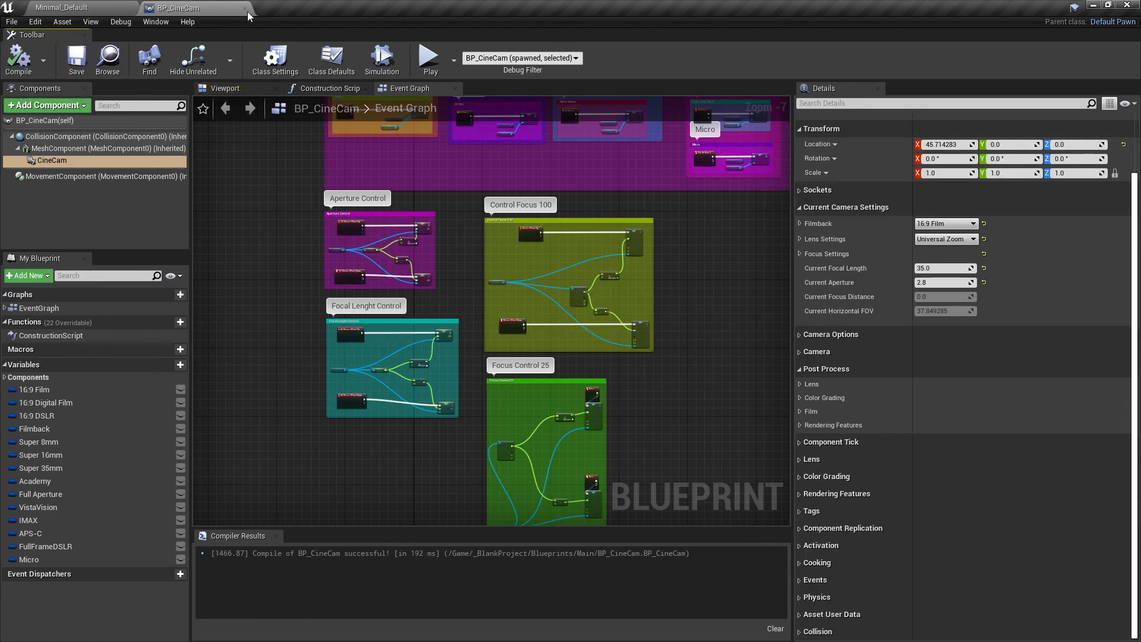
# - Close the BP_CineCam blueprint editor and save all changes in the project
pyautogui.click(244, 7)
pyautogui.click(11, 21)
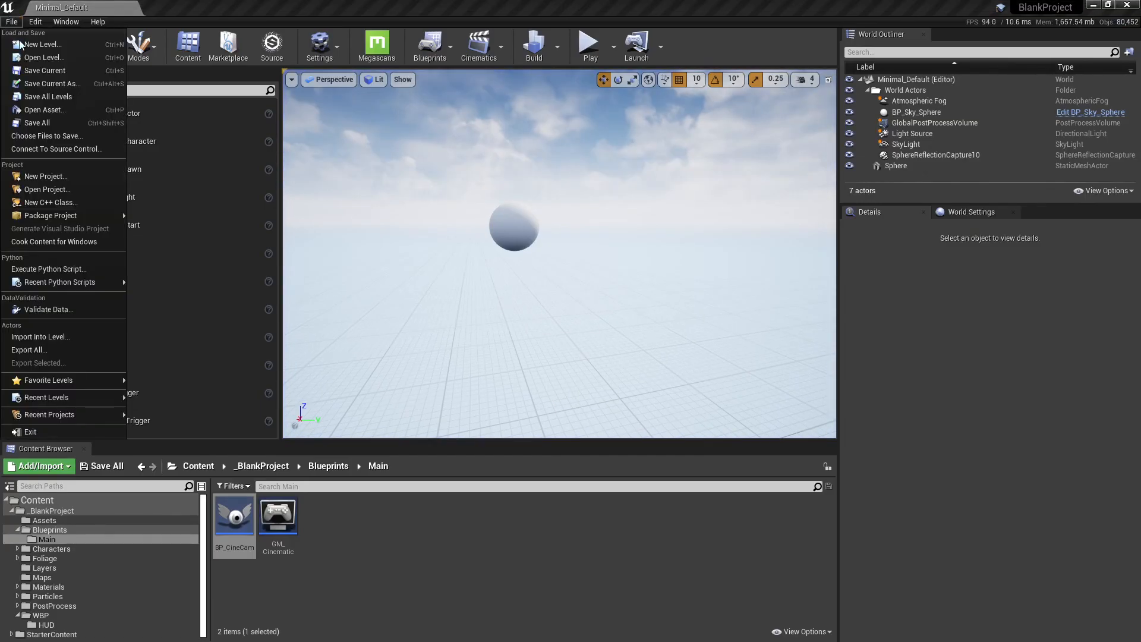
pyautogui.click(49, 122)
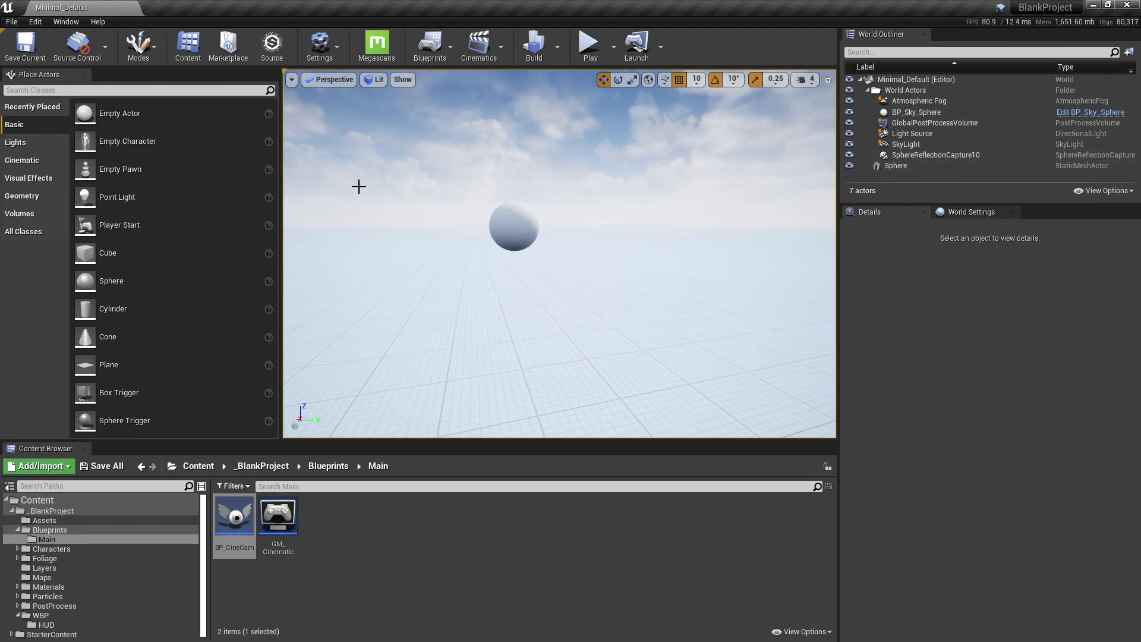
# - Close the Unreal Editor and relaunch Unreal Engine from the desktop
pyautogui.click(1130, 7)
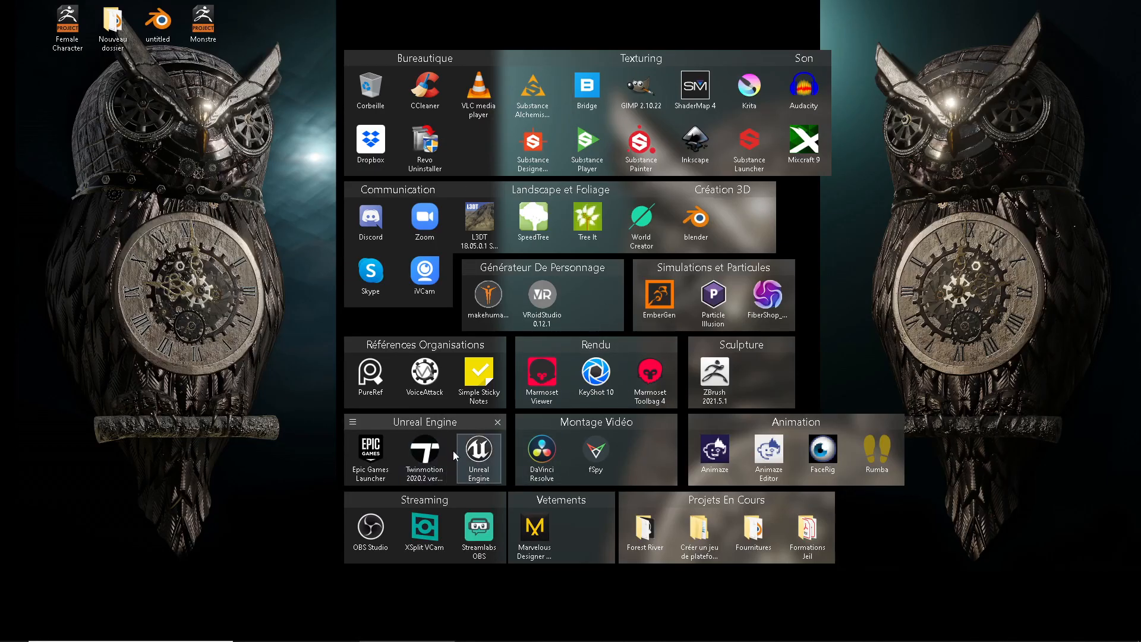
pyautogui.doubleClick(486, 457)
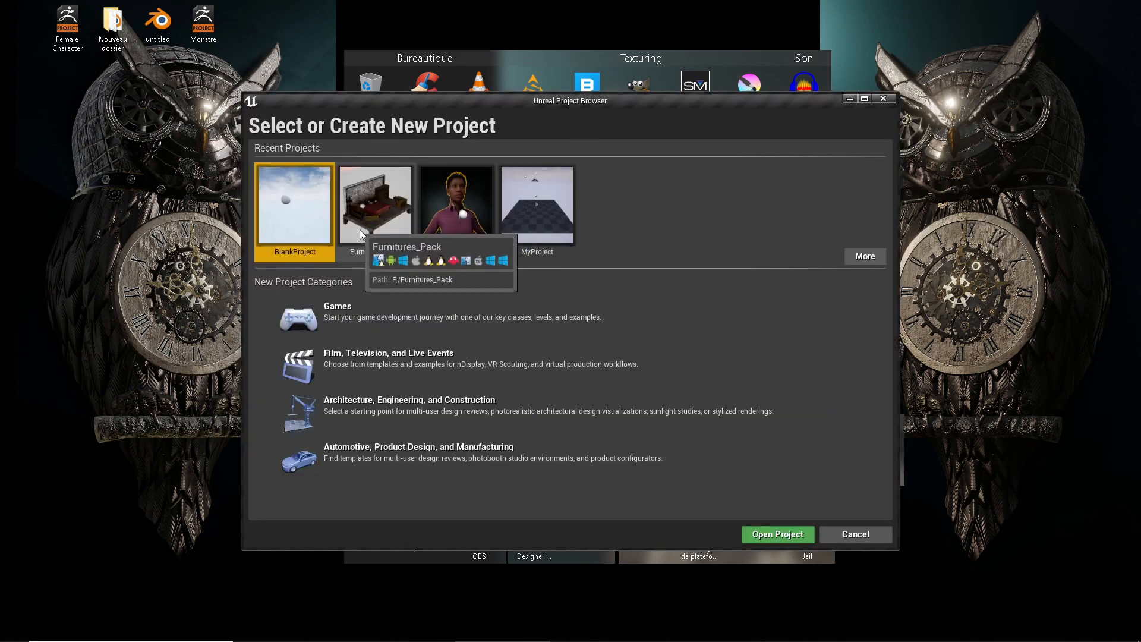
# - View the BlankProject folder in File Explorer, and close both the folder and the project browser
pyautogui.click(359, 229)
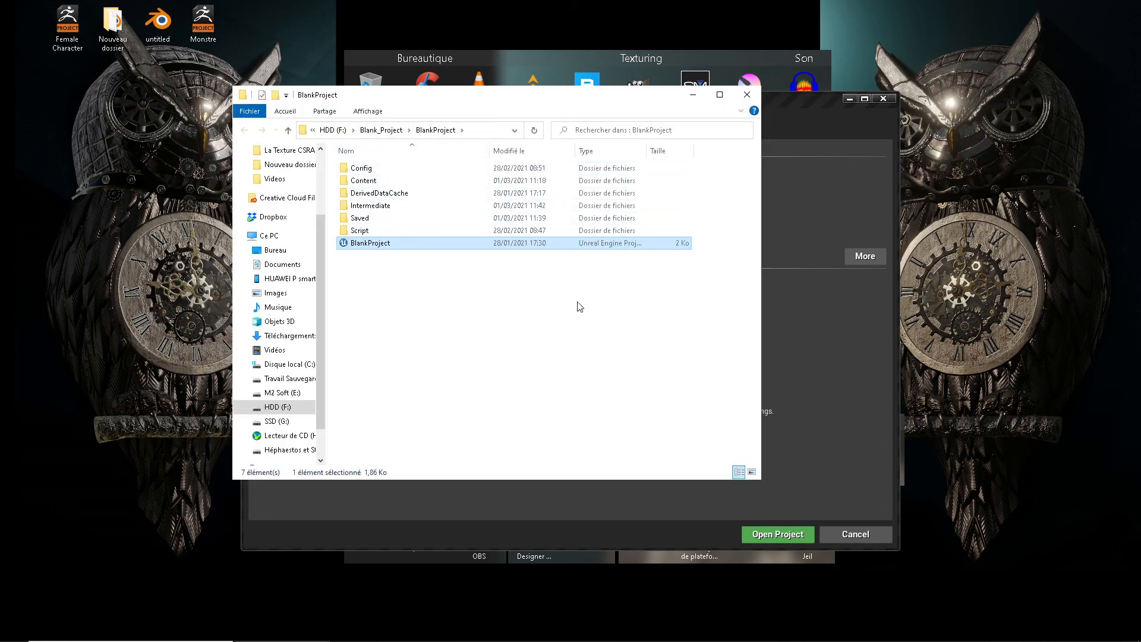
pyautogui.click(747, 95)
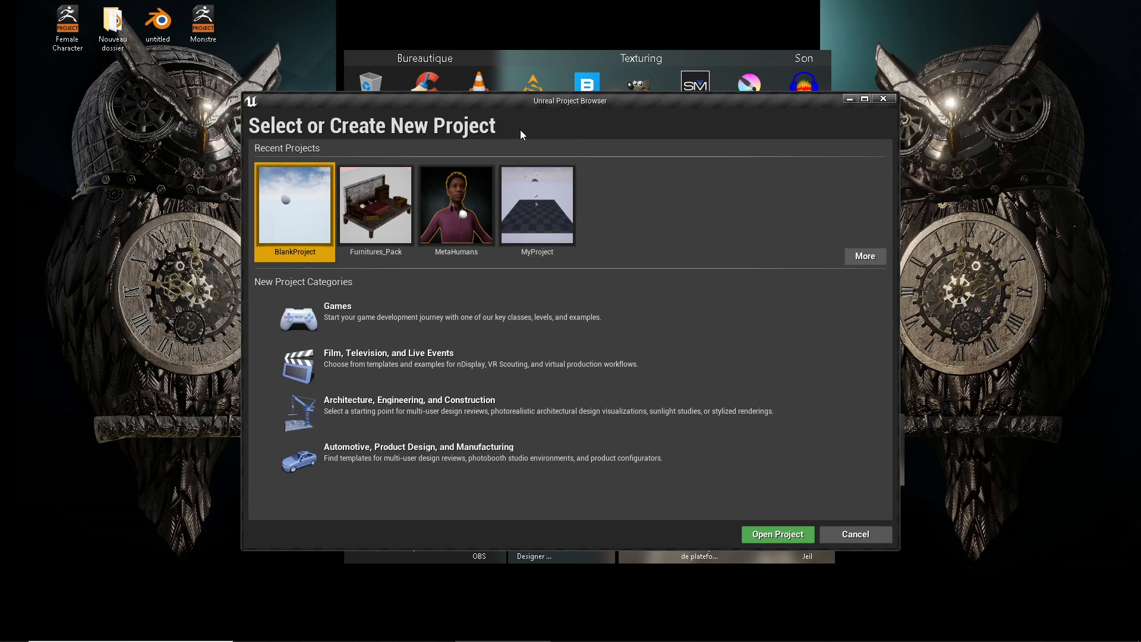
pyautogui.click(883, 99)
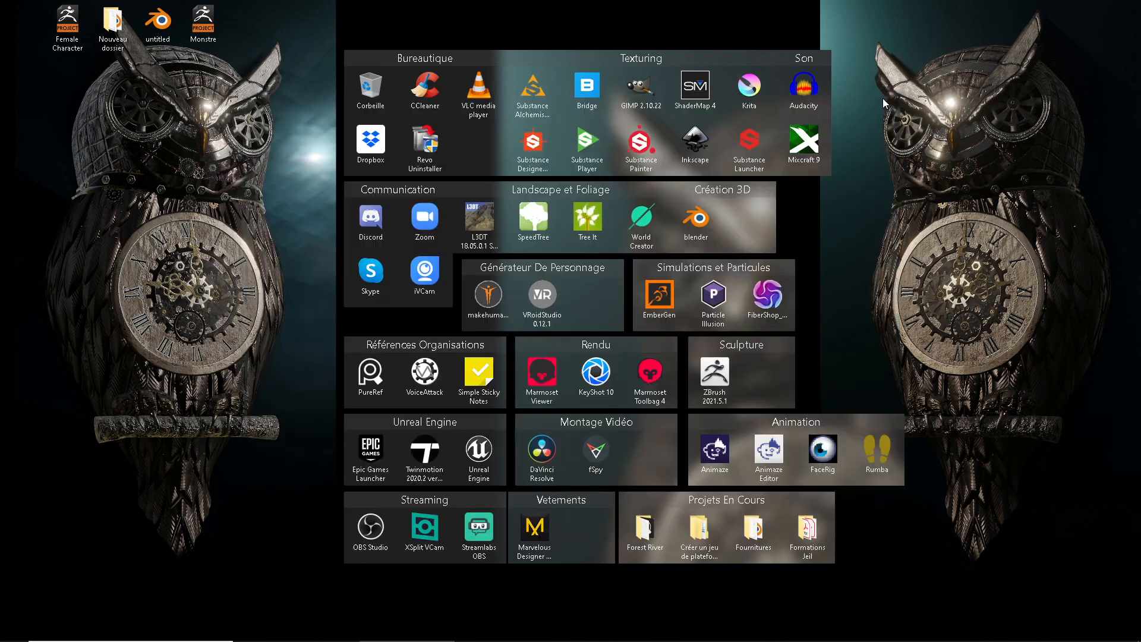
pyautogui.press('super')
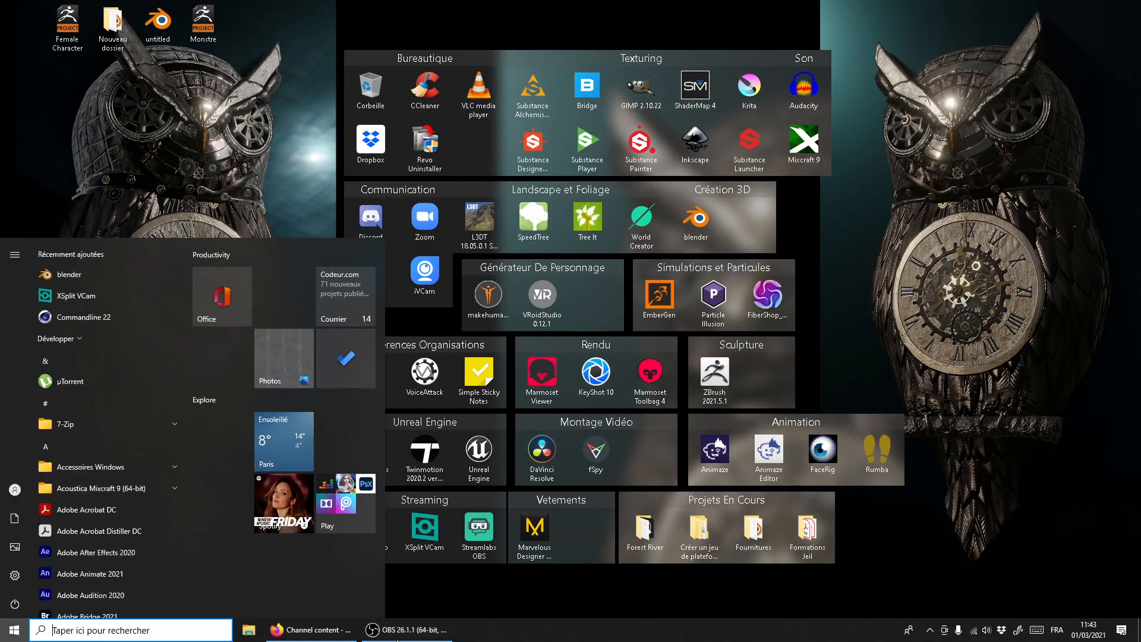
pyautogui.click(350, 635)
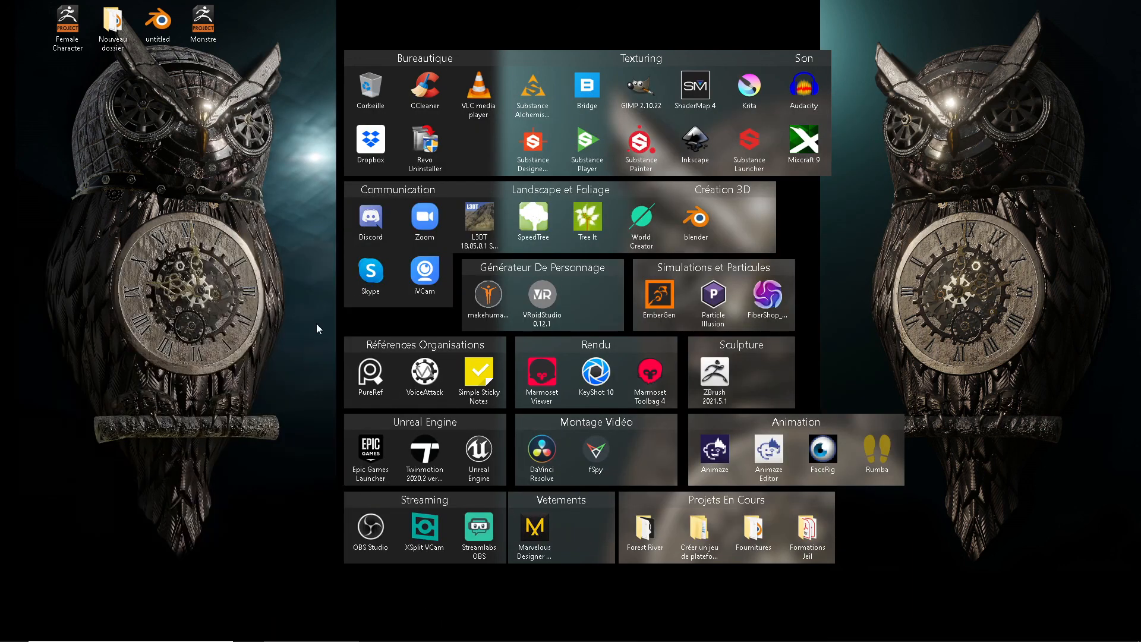